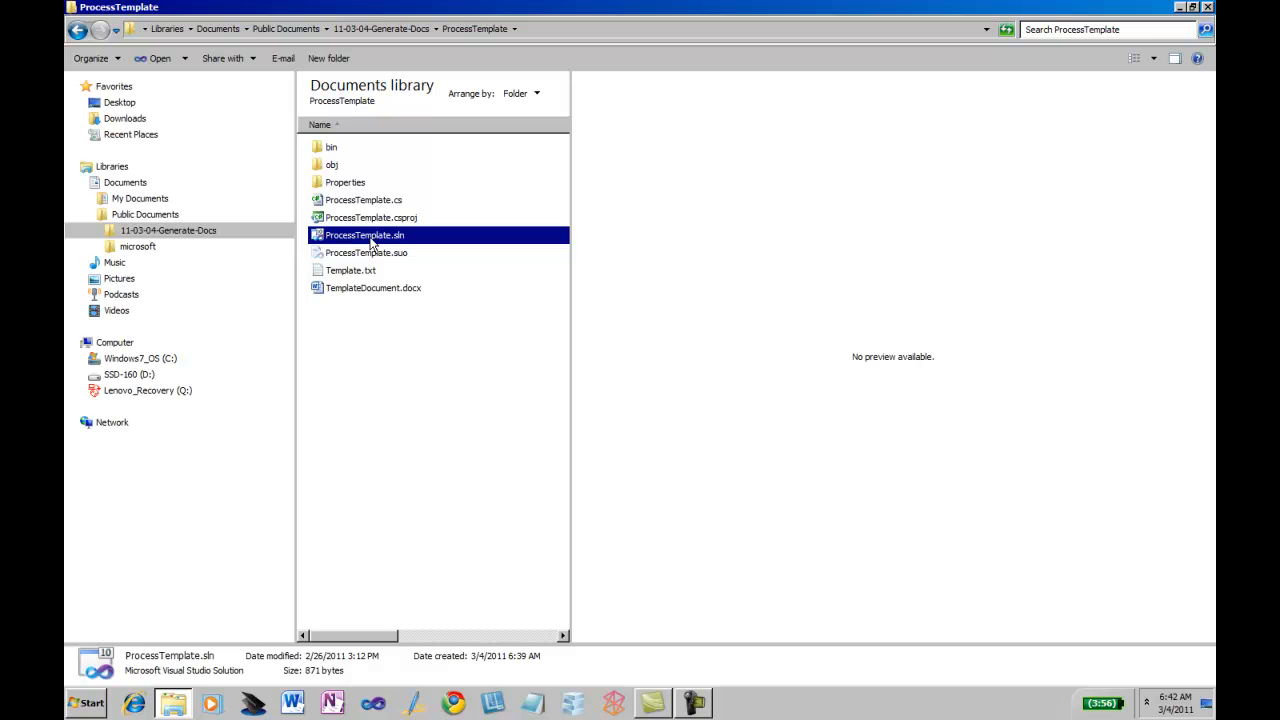
- Open the ProcessTemplate.sln solution in Visual Studio, and return to the file explorer
right_click(371, 243)
left_click(410, 249)
key("alt+Tab")
- Open DocumentGenerator.sln from the DocumentGenerator folder inside 11-03-04-Generate-Docs
left_click(163, 231)
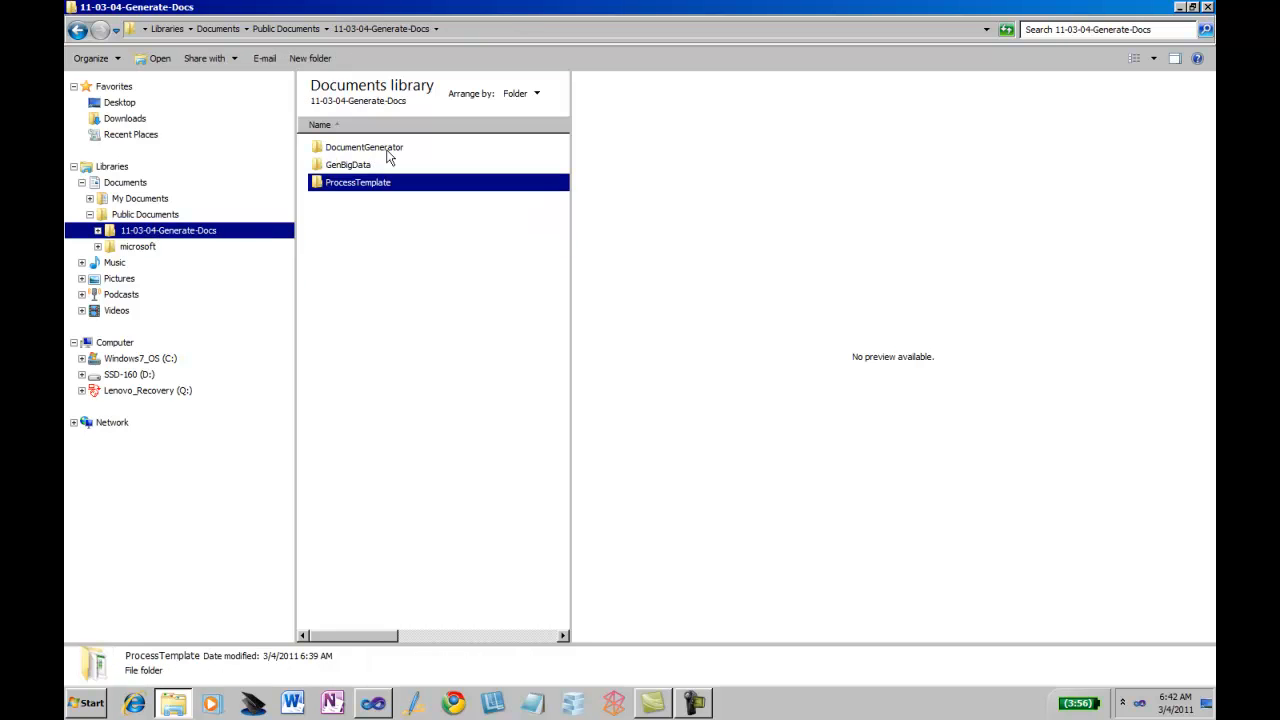
double_click(386, 150)
left_click(369, 255)
right_click(369, 257)
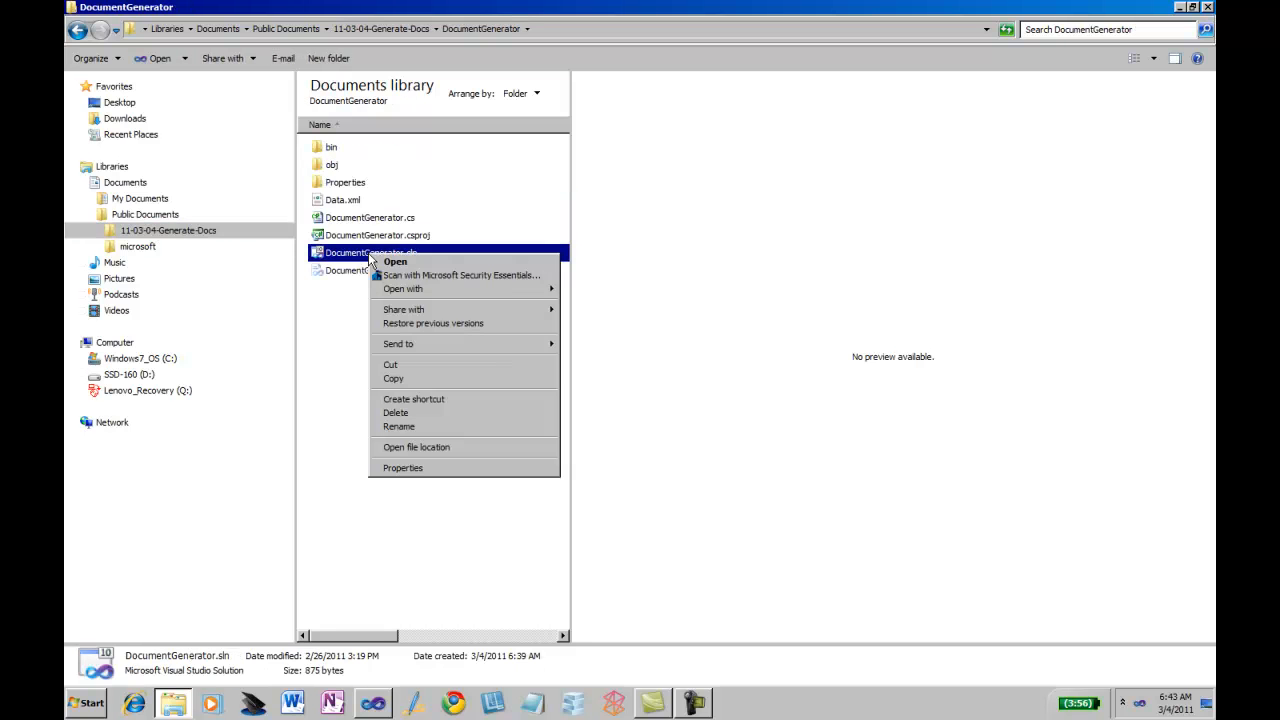
left_click(403, 270)
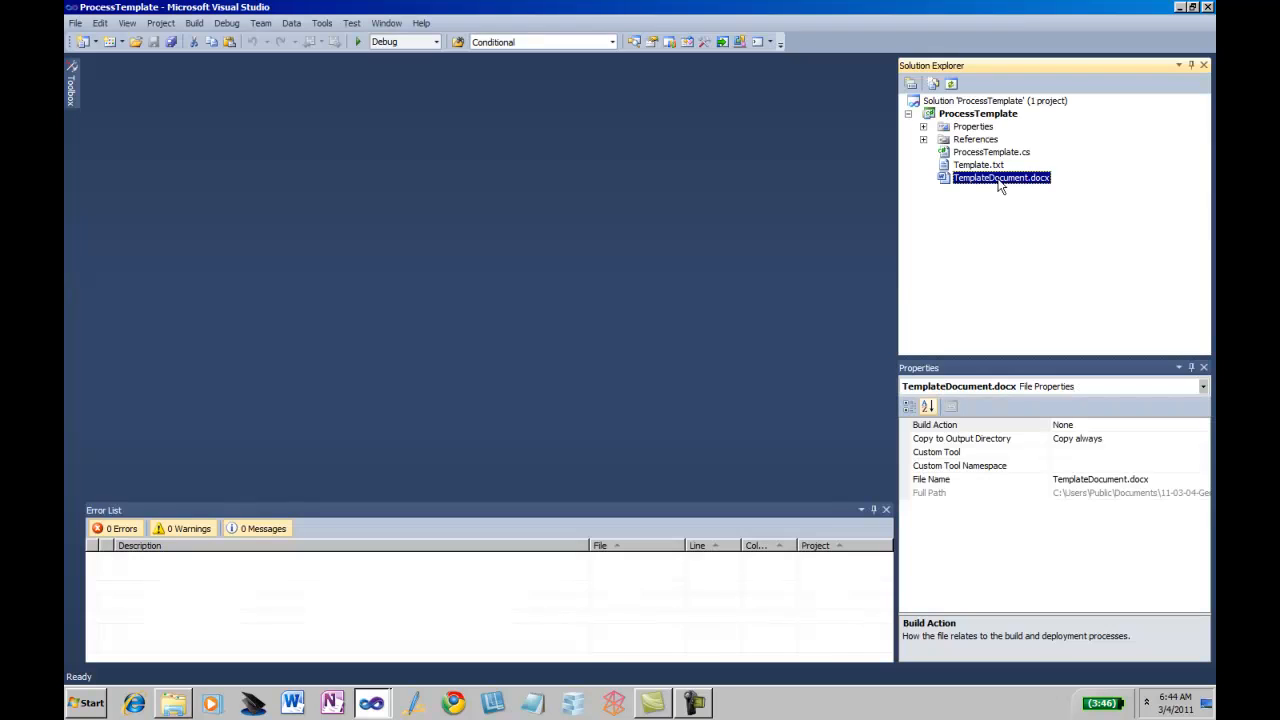
- Open TemplateDocument.docx from the ProcessTemplate project in Word and turn on Design Mode for its content controls
double_click(1000, 179)
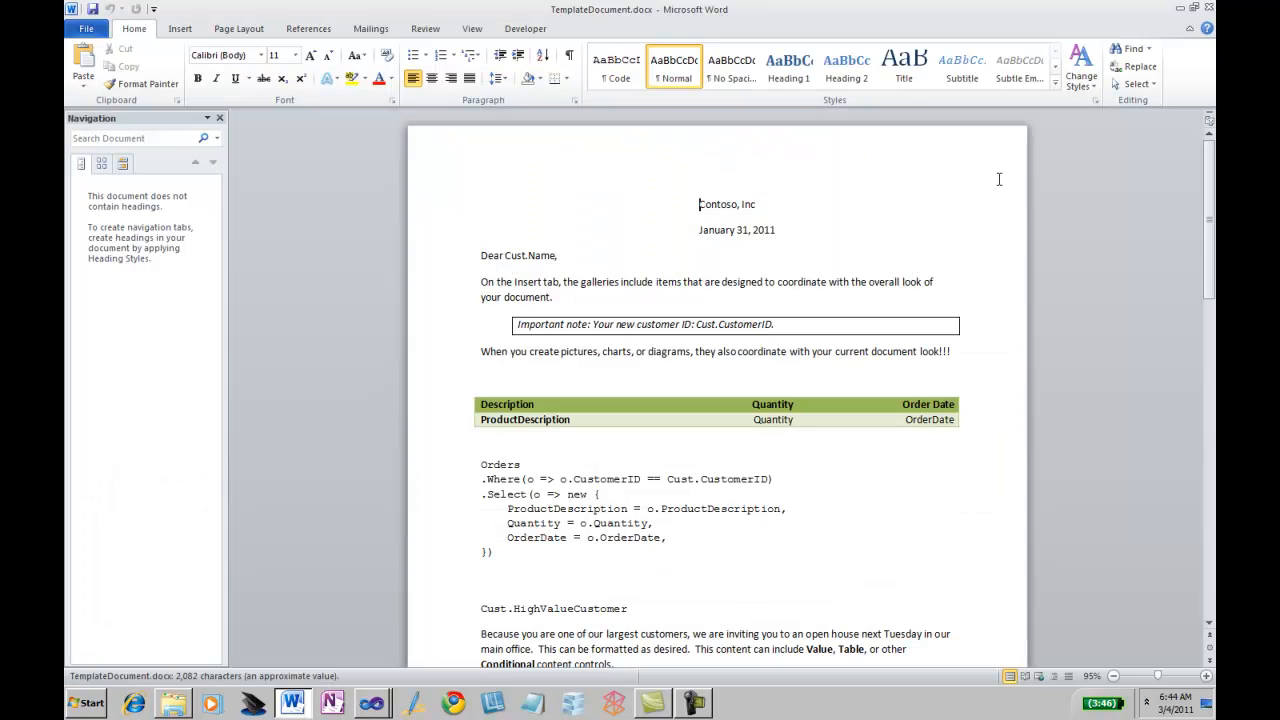
left_click(525, 28)
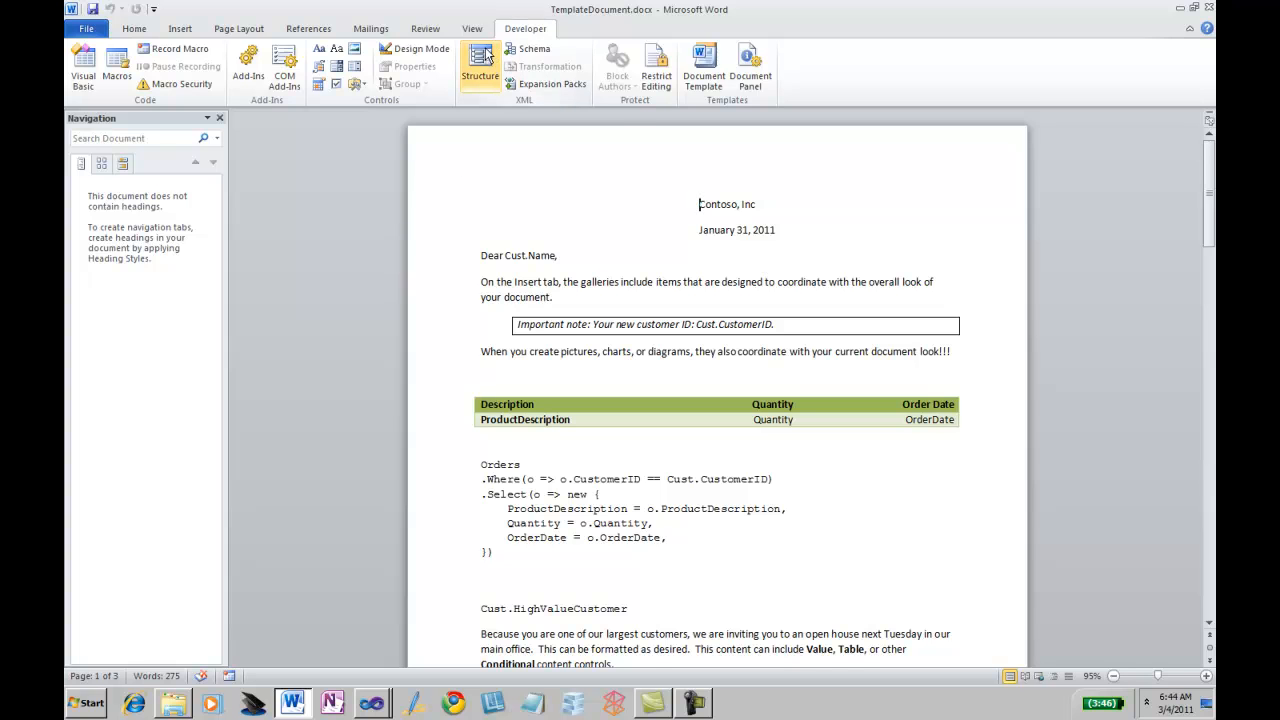
left_click(430, 50)
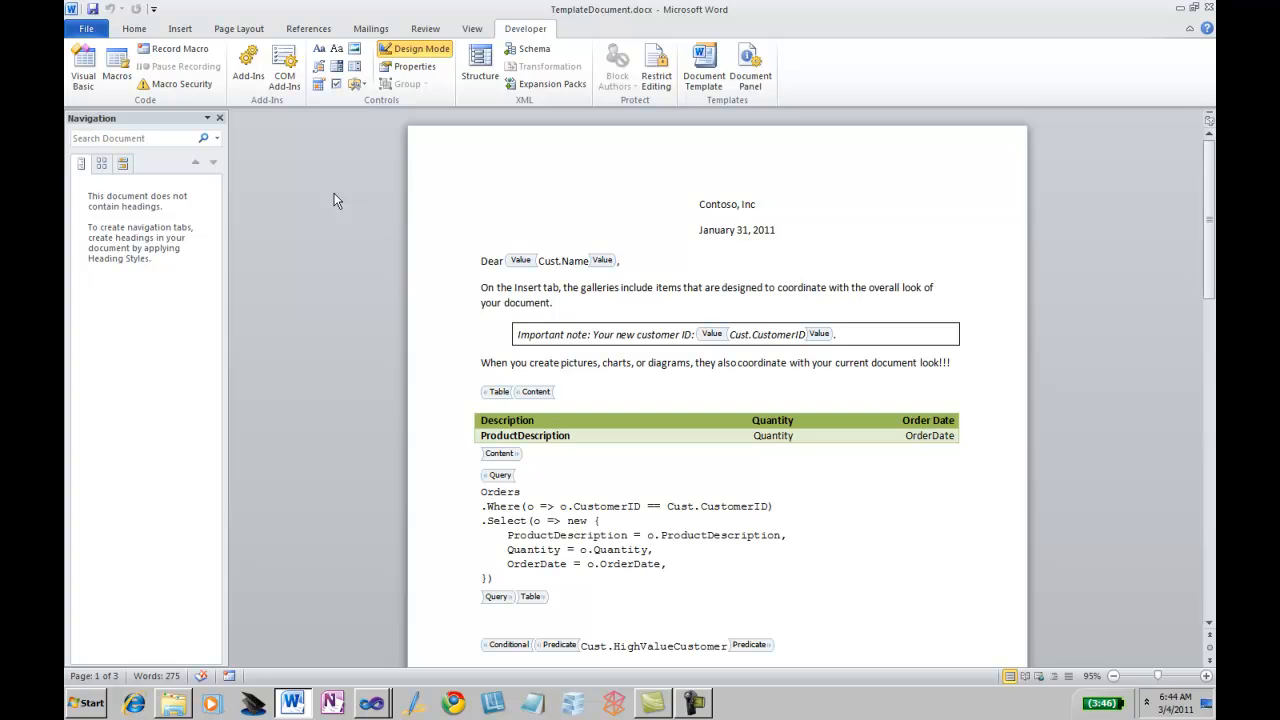
- In the AutoFormat As You Type options, disable replacing straight quotes with smart quotes and hyphens with dashes, and apply the changes
left_click(86, 28)
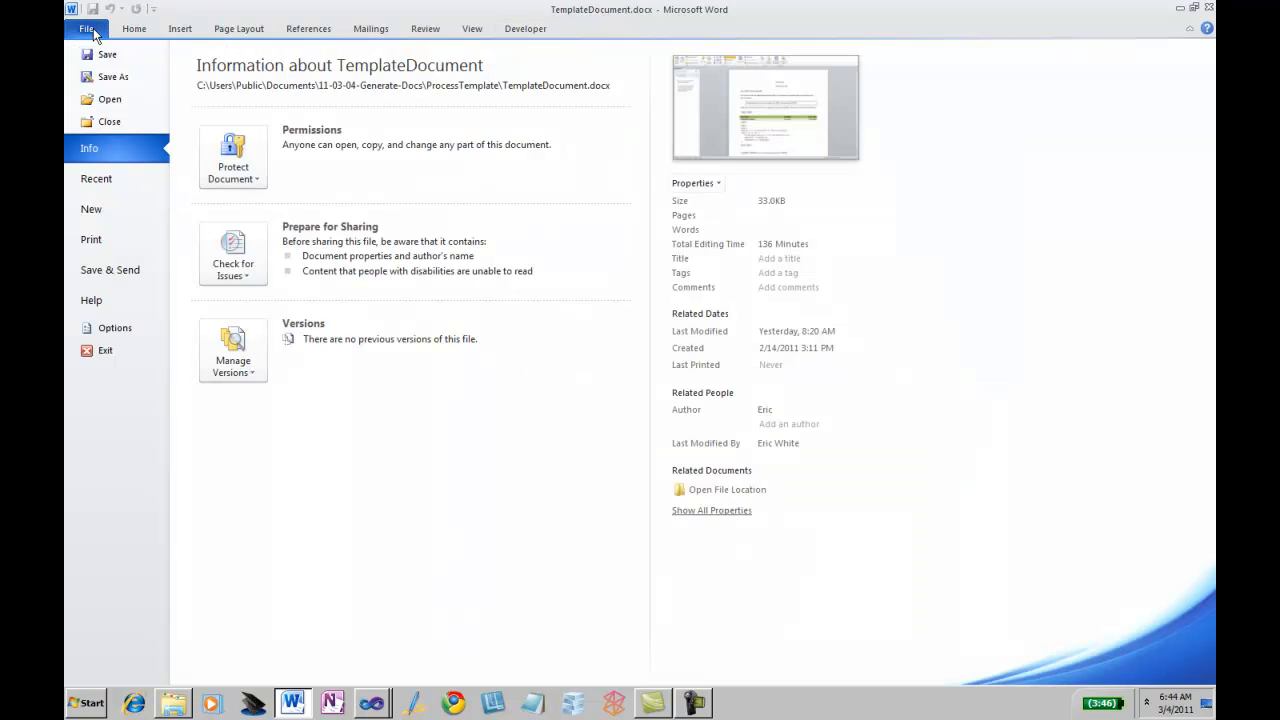
left_click(131, 332)
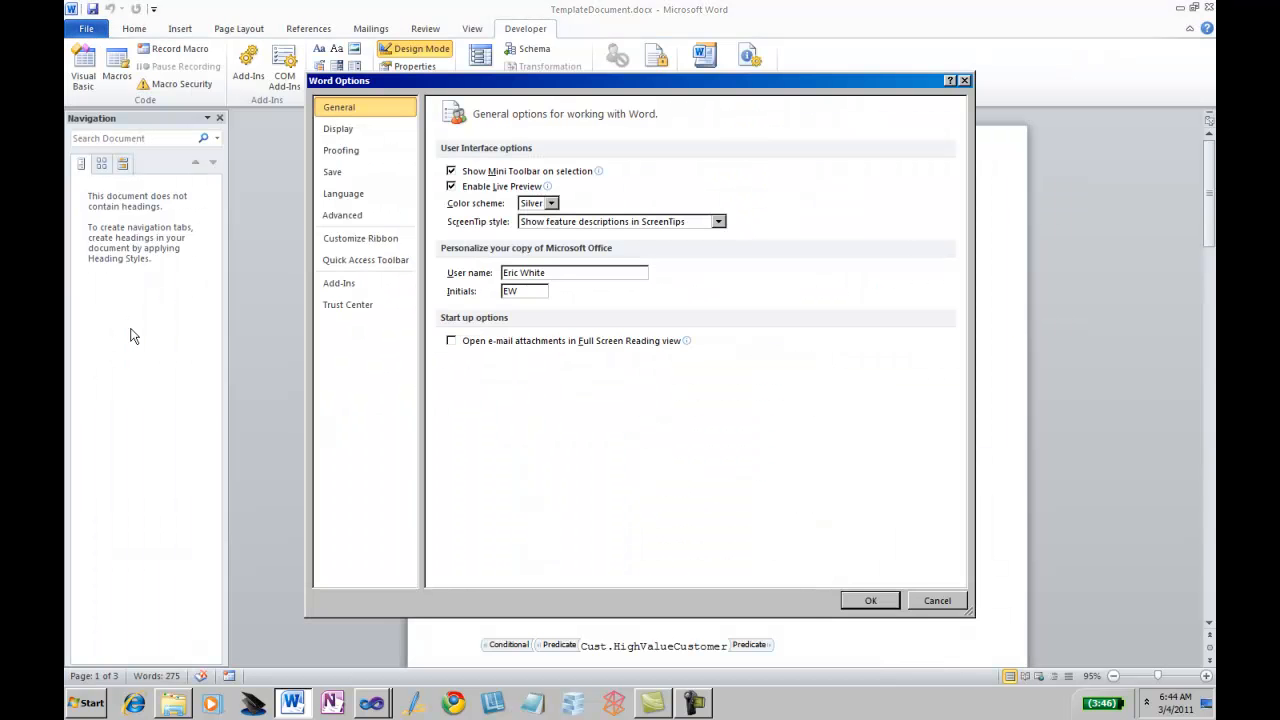
left_click(370, 149)
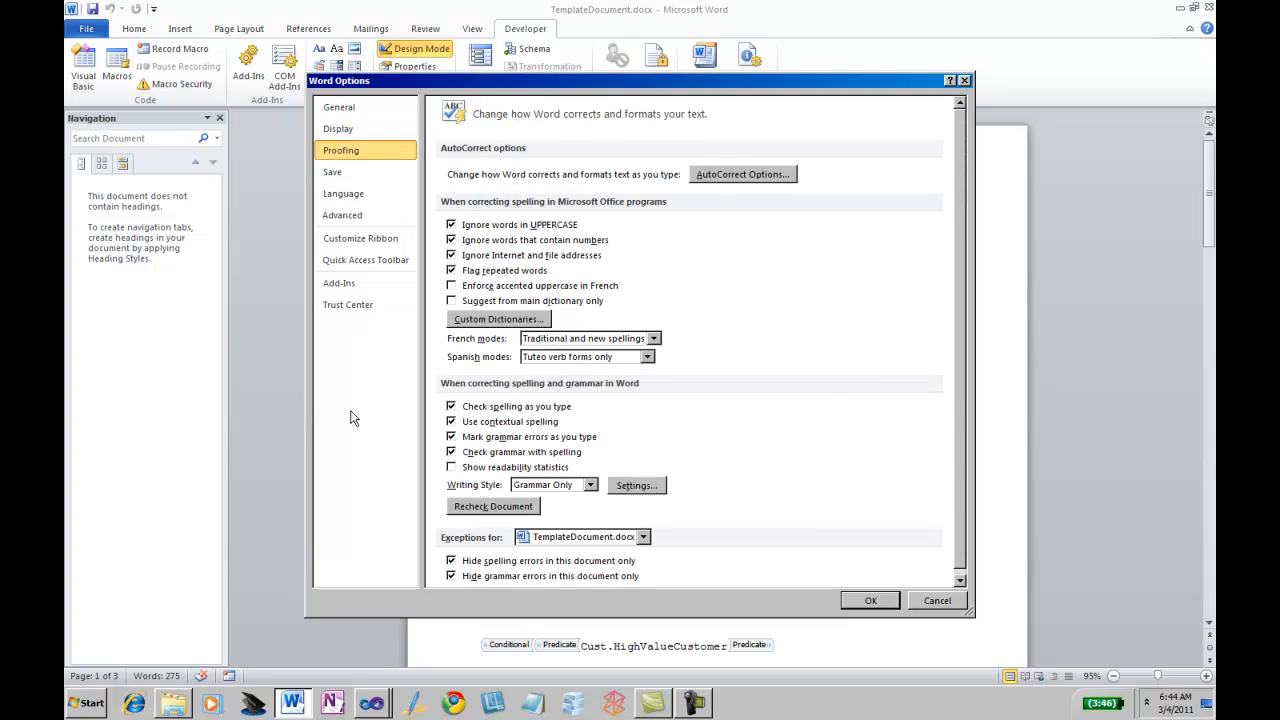
left_click(725, 174)
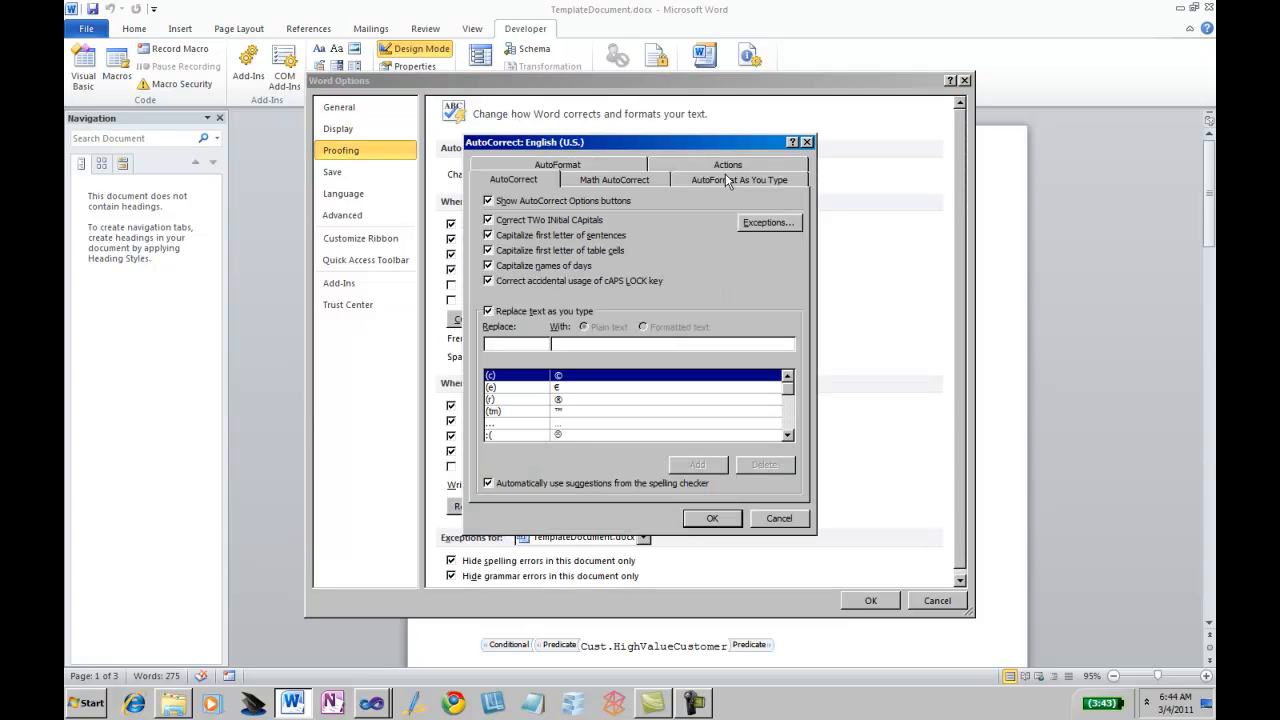
left_click(487, 221)
left_click(487, 236)
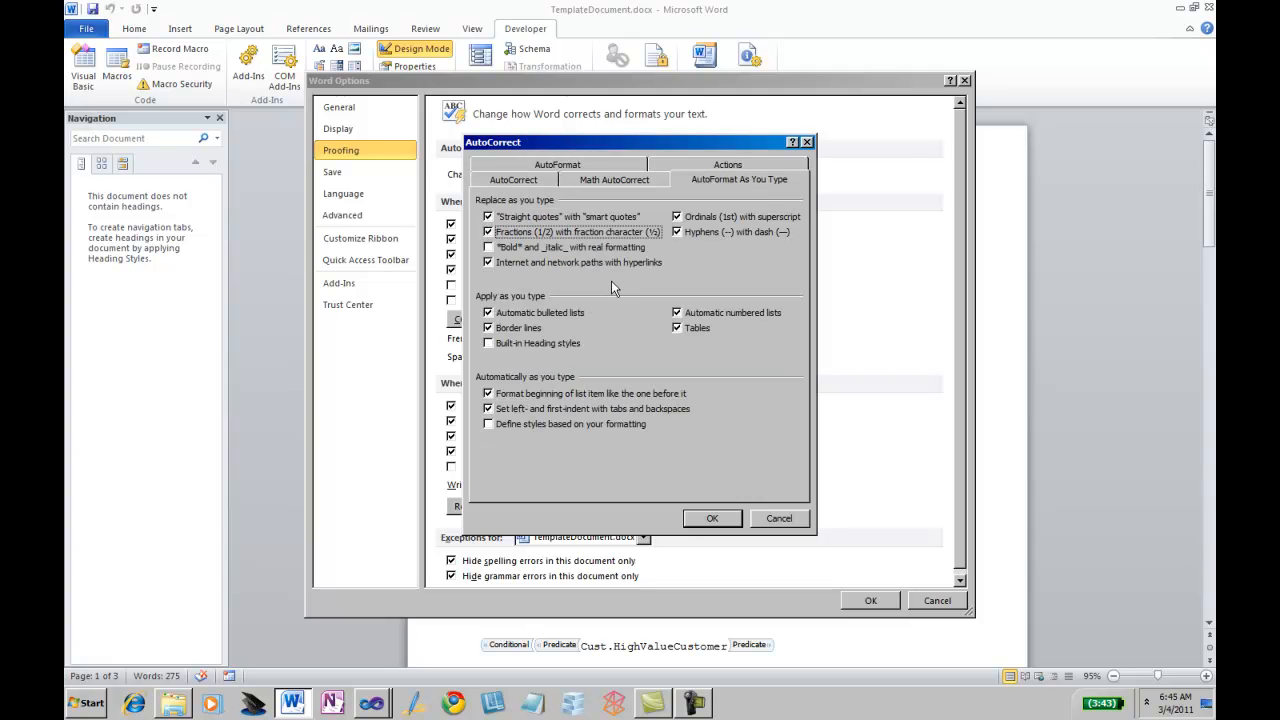
left_click(488, 218)
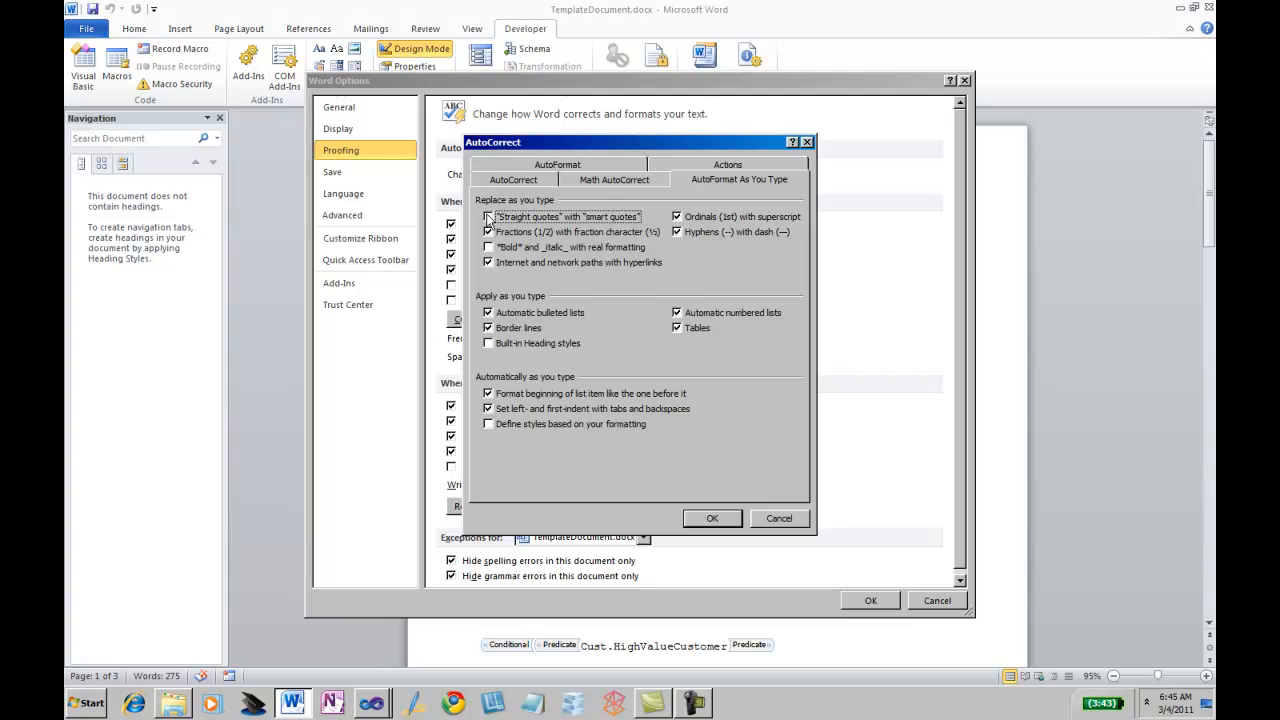
left_click(677, 233)
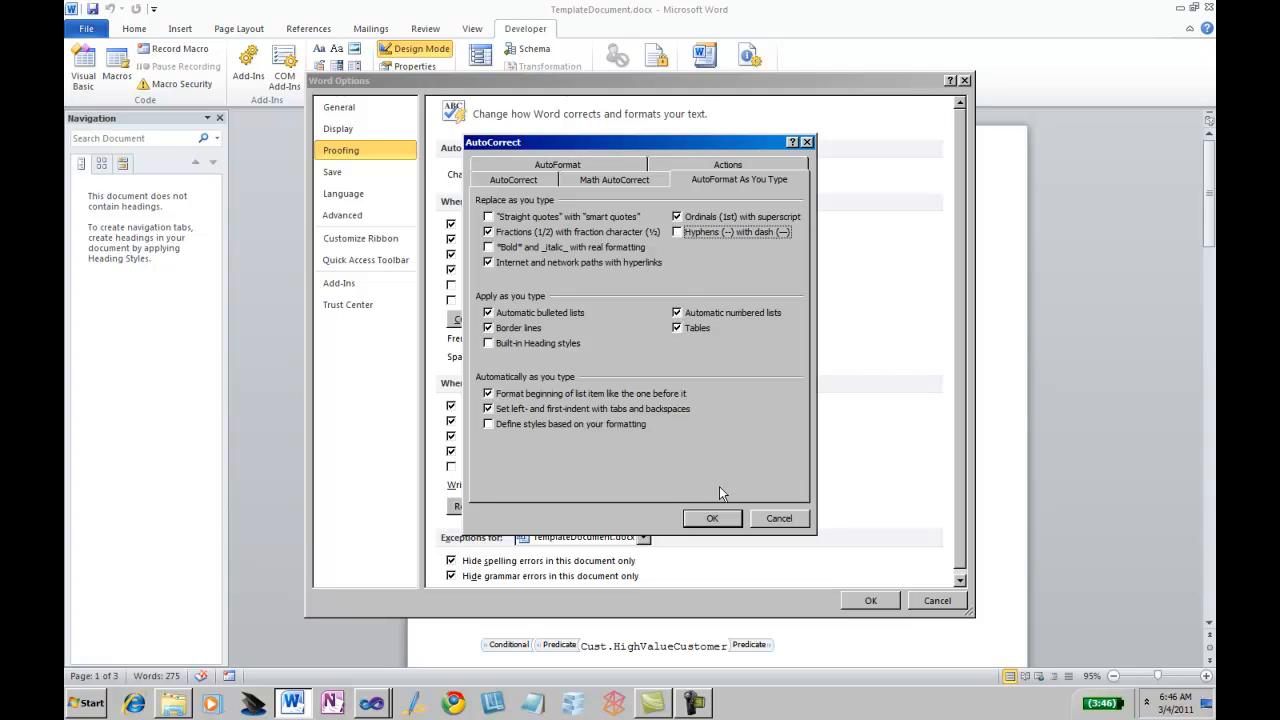
left_click(716, 520)
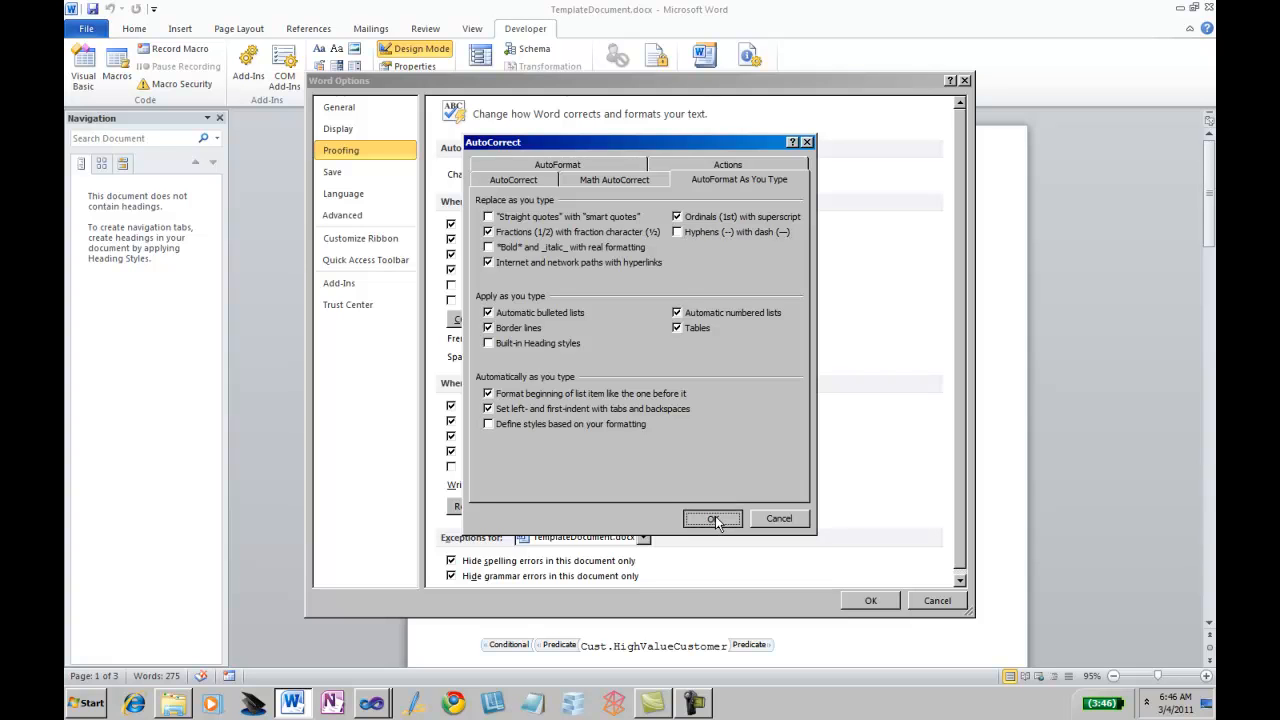
left_click(300, 713)
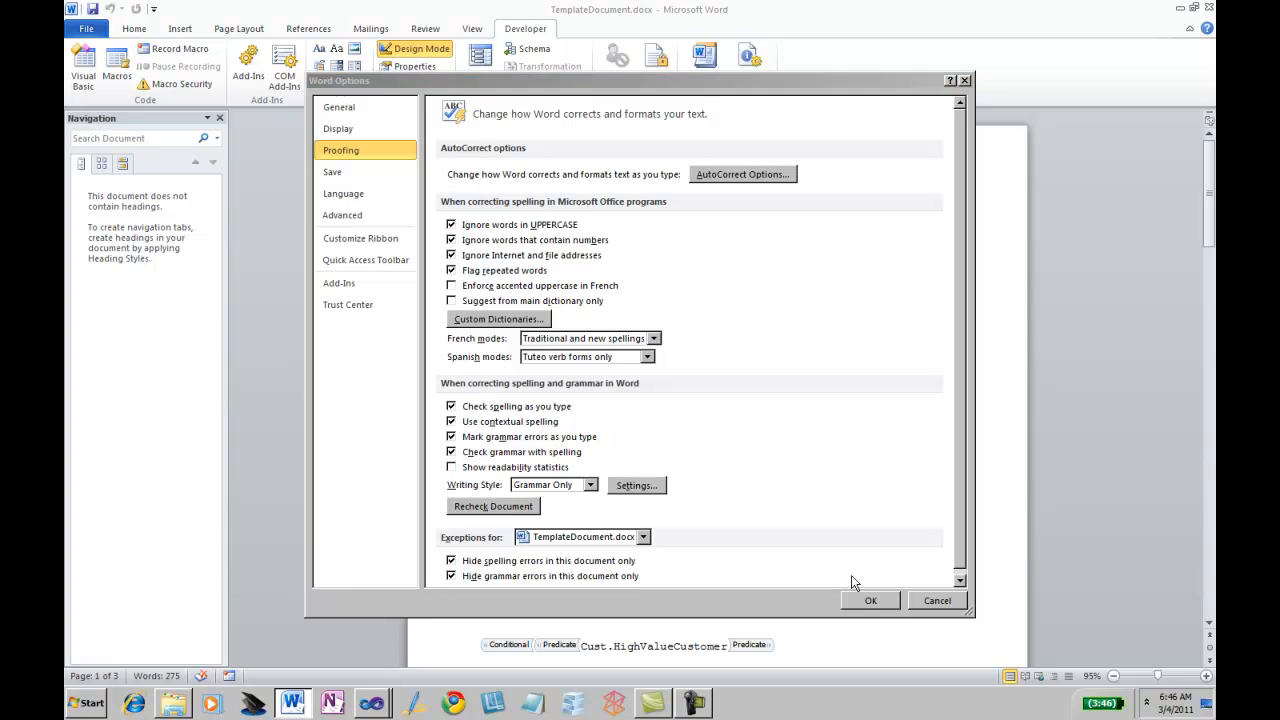
left_click(870, 600)
- Switch to the DocumentGenerator solution in Visual Studio, open Data.xml and add a City element containing "Boulder, CO" to the first customer
mouse_move(1203, 225)
left_mouse_down()
mouse_move(1214, 508)
mouse_move(1214, 258)
left_mouse_up()
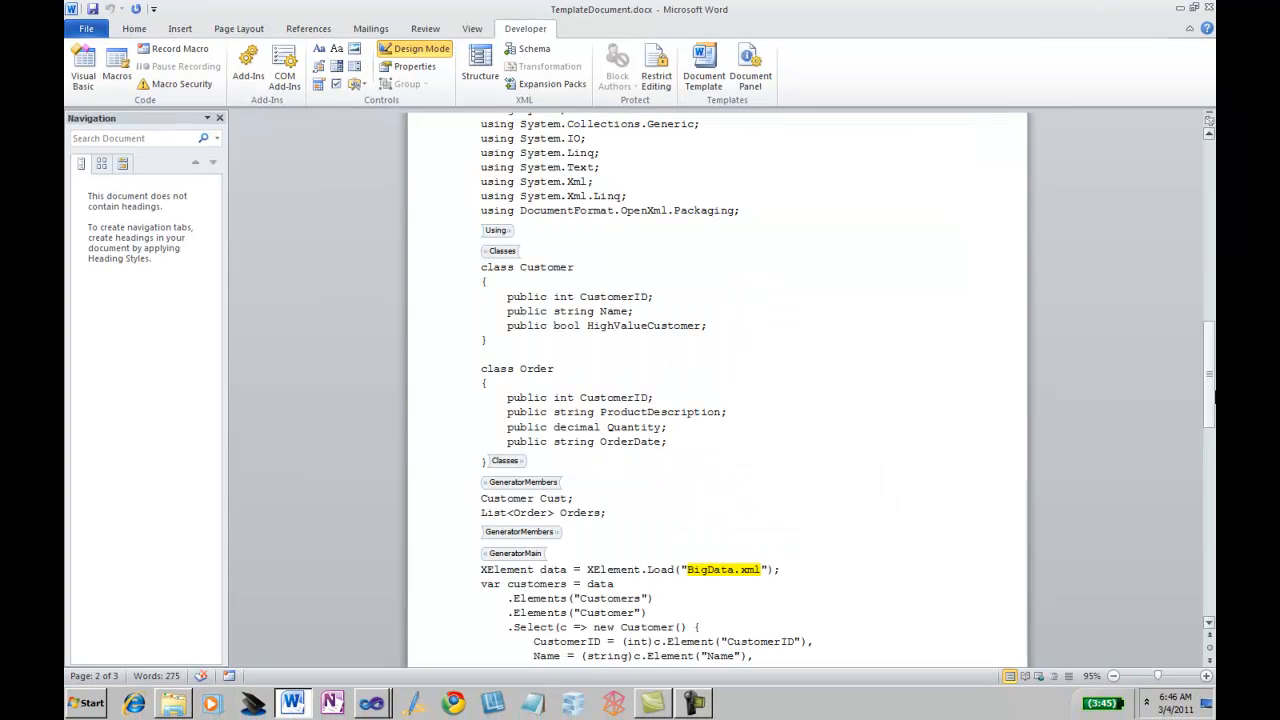
left_click(371, 703)
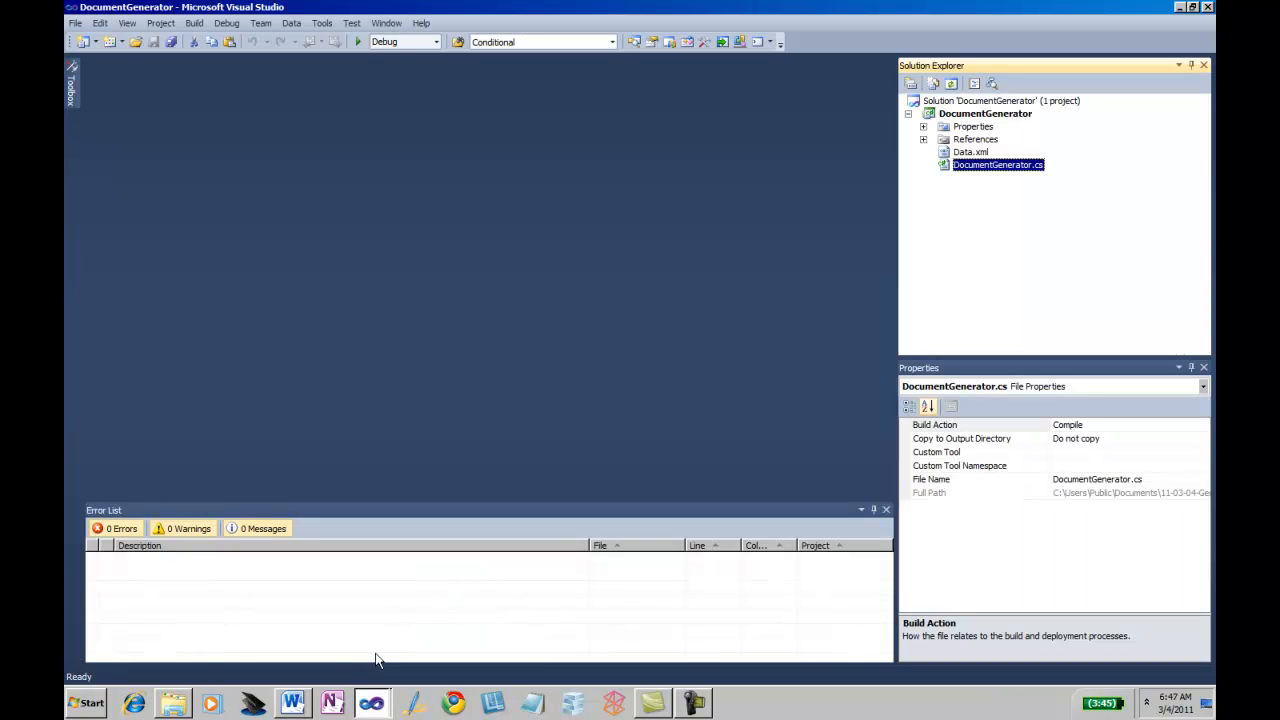
double_click(964, 152)
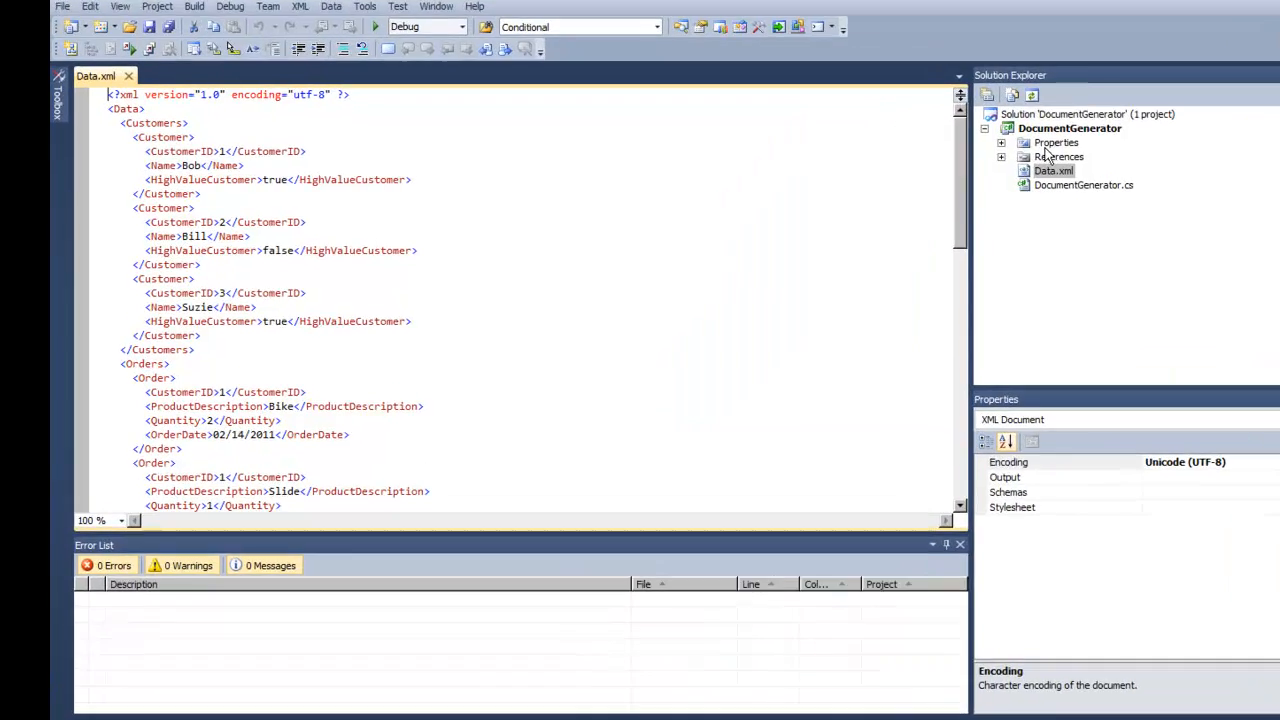
key("Return")
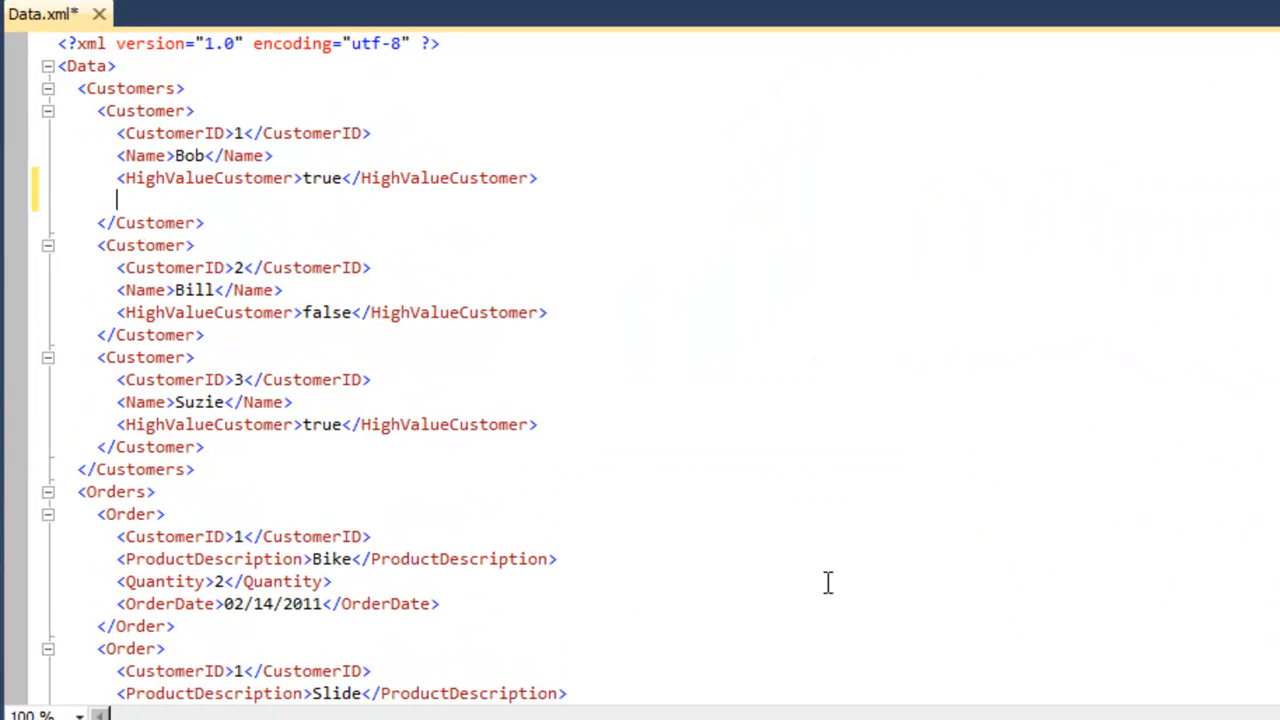
type("<City>")
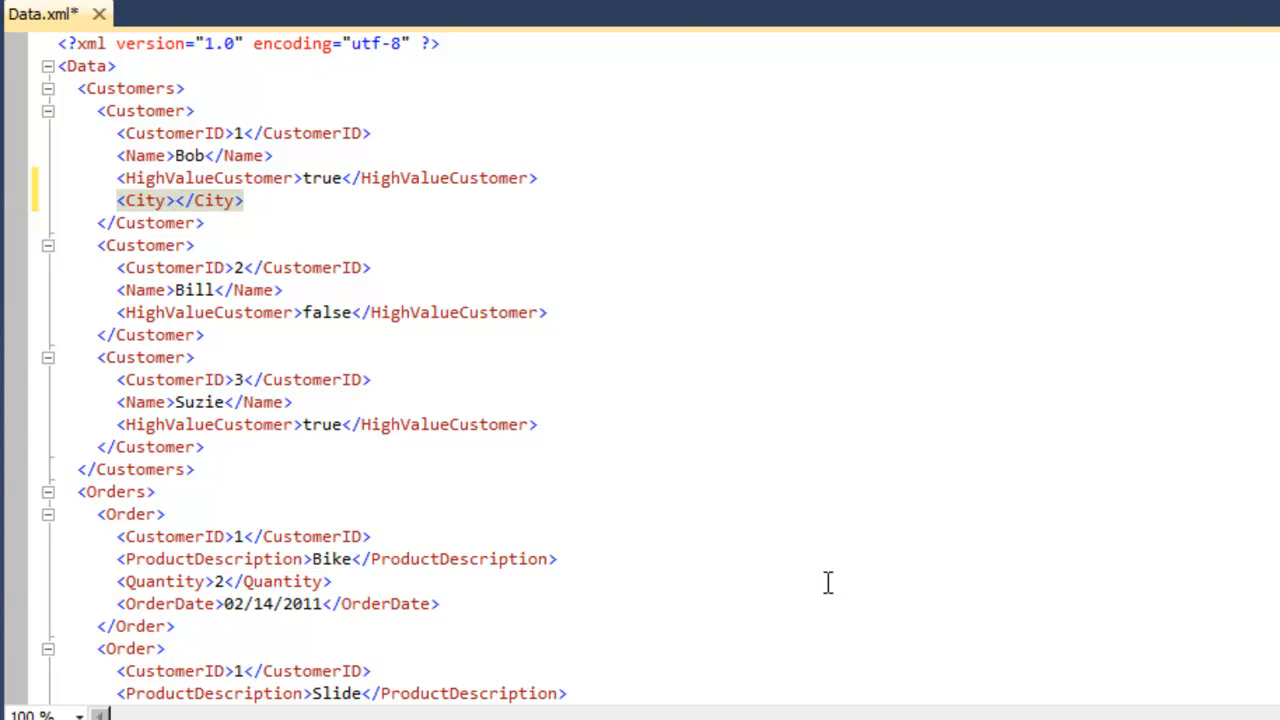
type("Boulder, ")
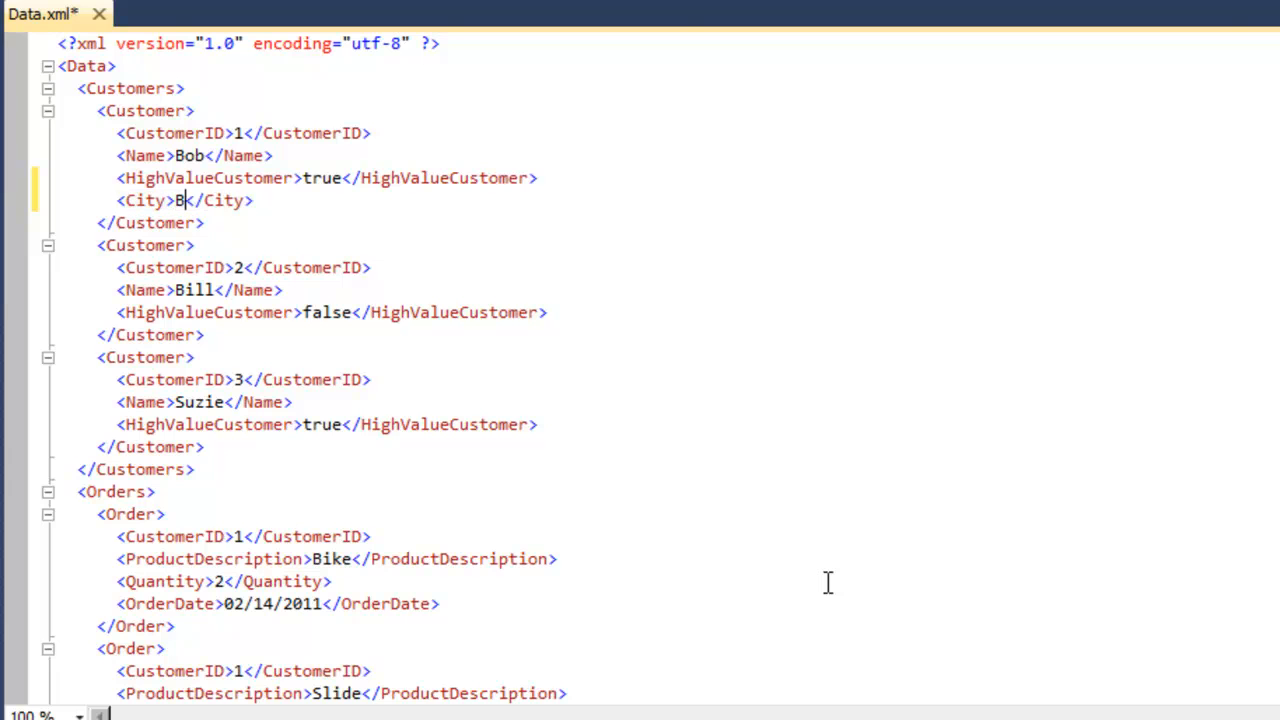
type("CO")
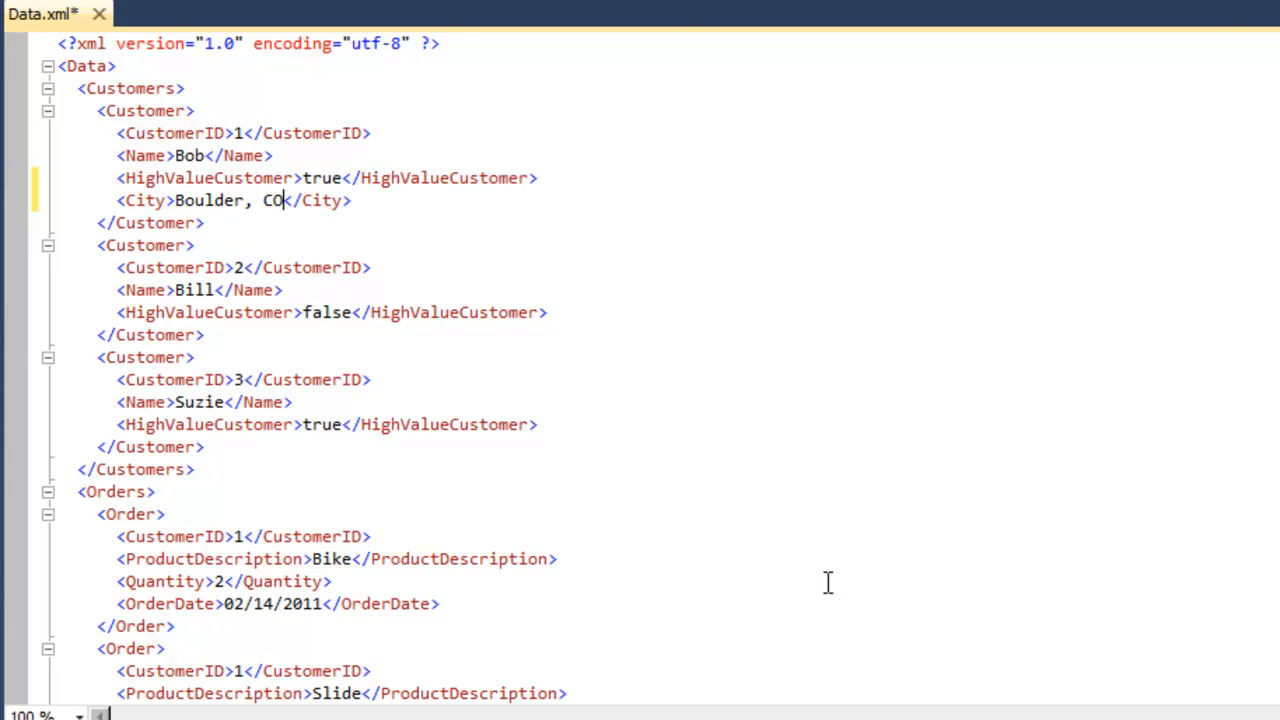
- Add a City element containing "Seattle, Washington" after HighValueCustomer in the second customer
key("Down")
key("Down")
key("Down")
key("Down")
key("Down")
key("End")
key("Return")
type("<")
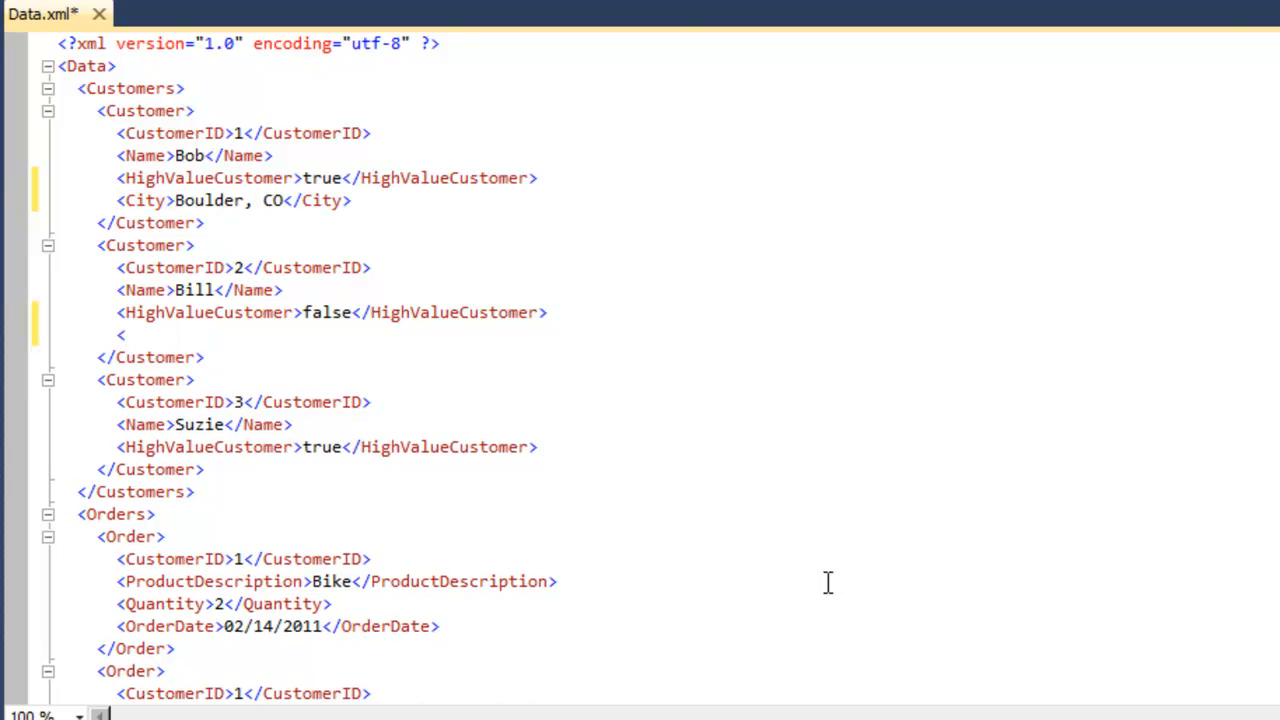
type("City>Seattle, W")
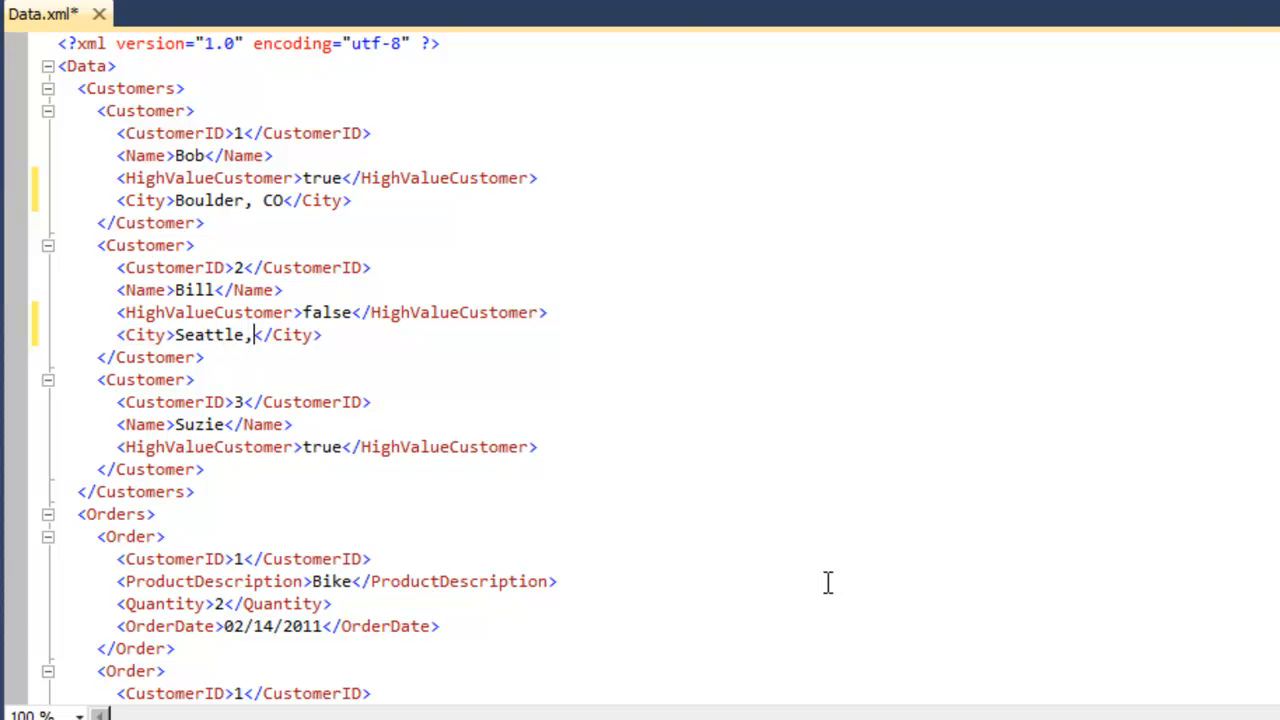
type("ashington")
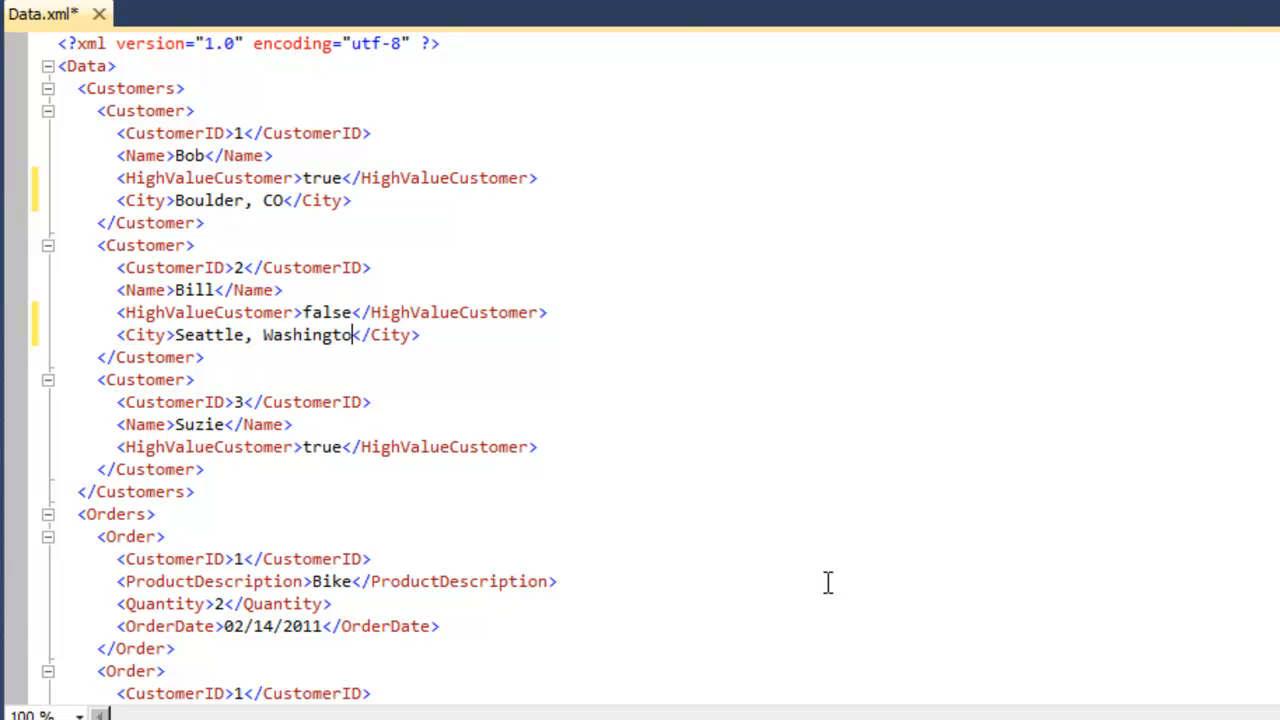
- Add a City element containing "Santa Barbara, CA" to the third customer and save Data.xml
key("Down")
key("Down")
key("Down")
key("Down")
key("End")
key("Return")
type("<Cirt")
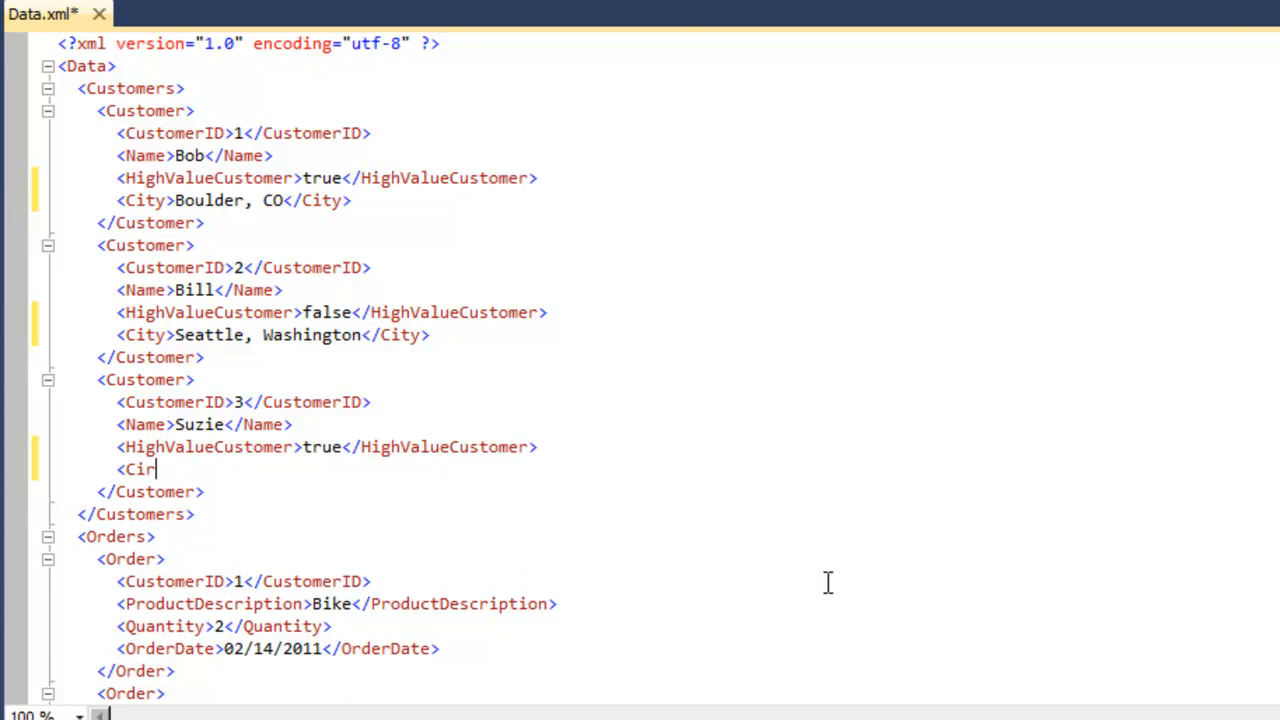
key("BackSpace")
key("BackSpace")
type("ty>")
type("Santa ")
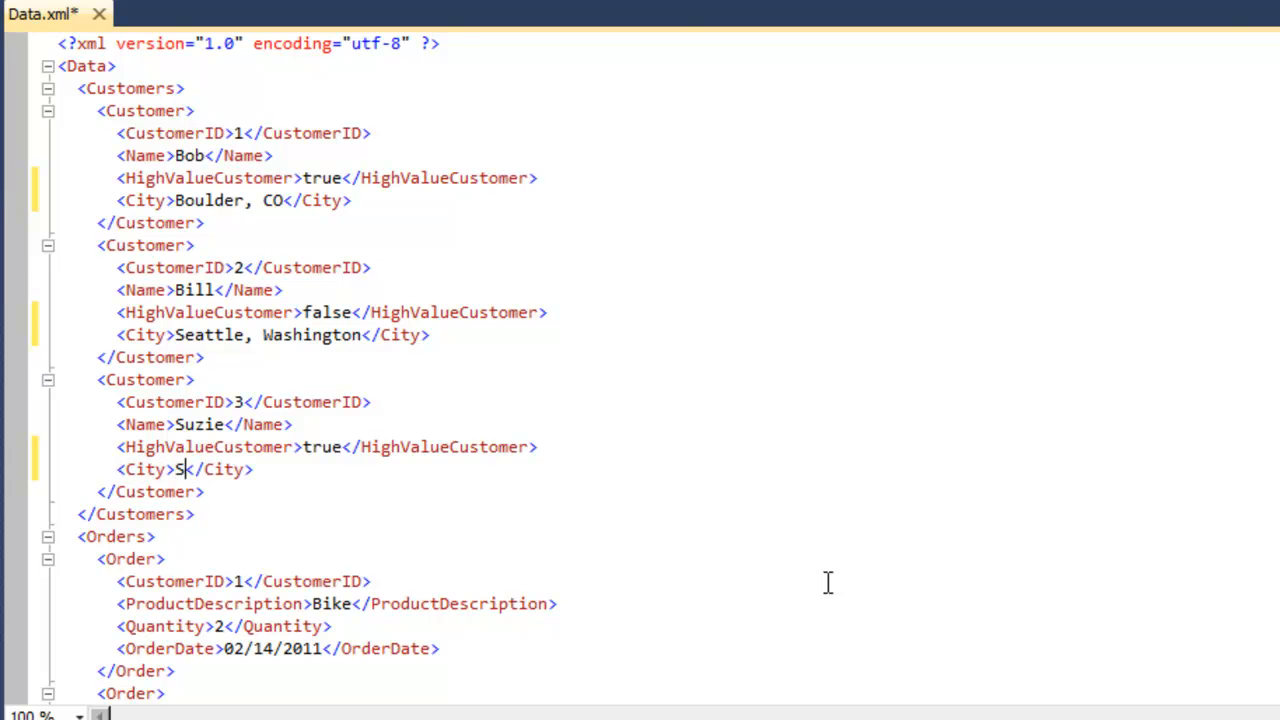
type("Barbara, C")
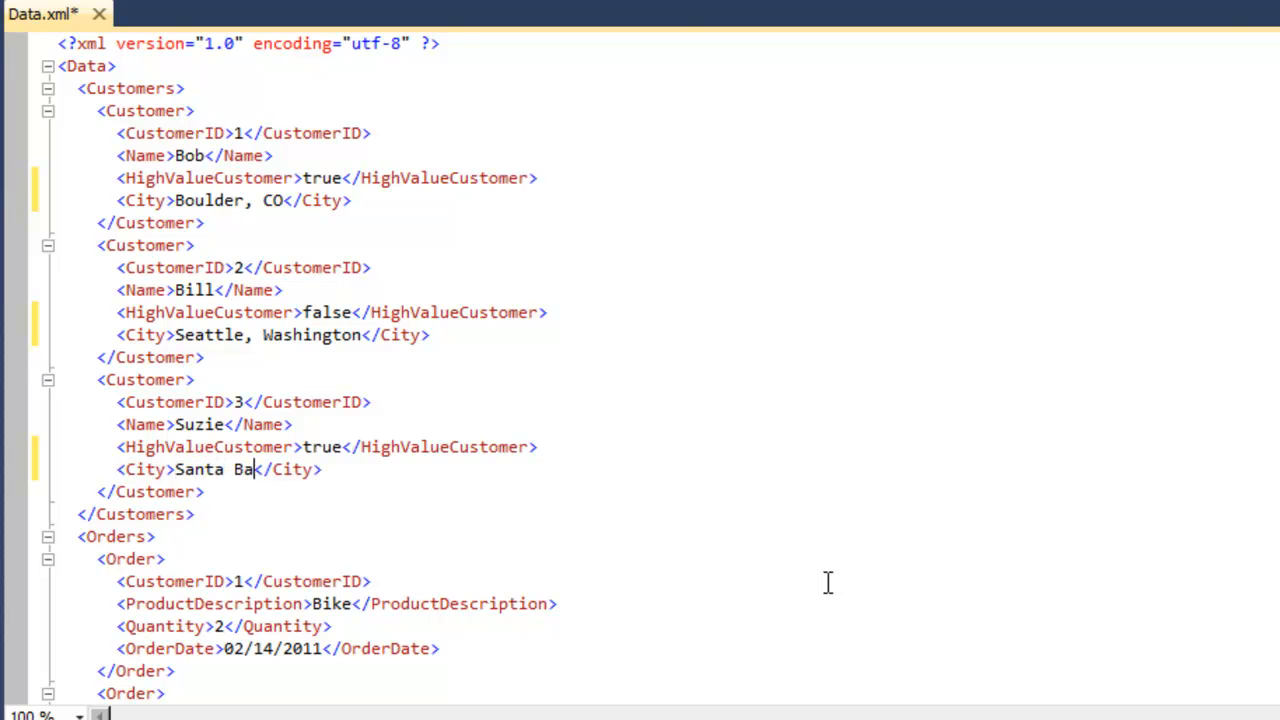
type("A")
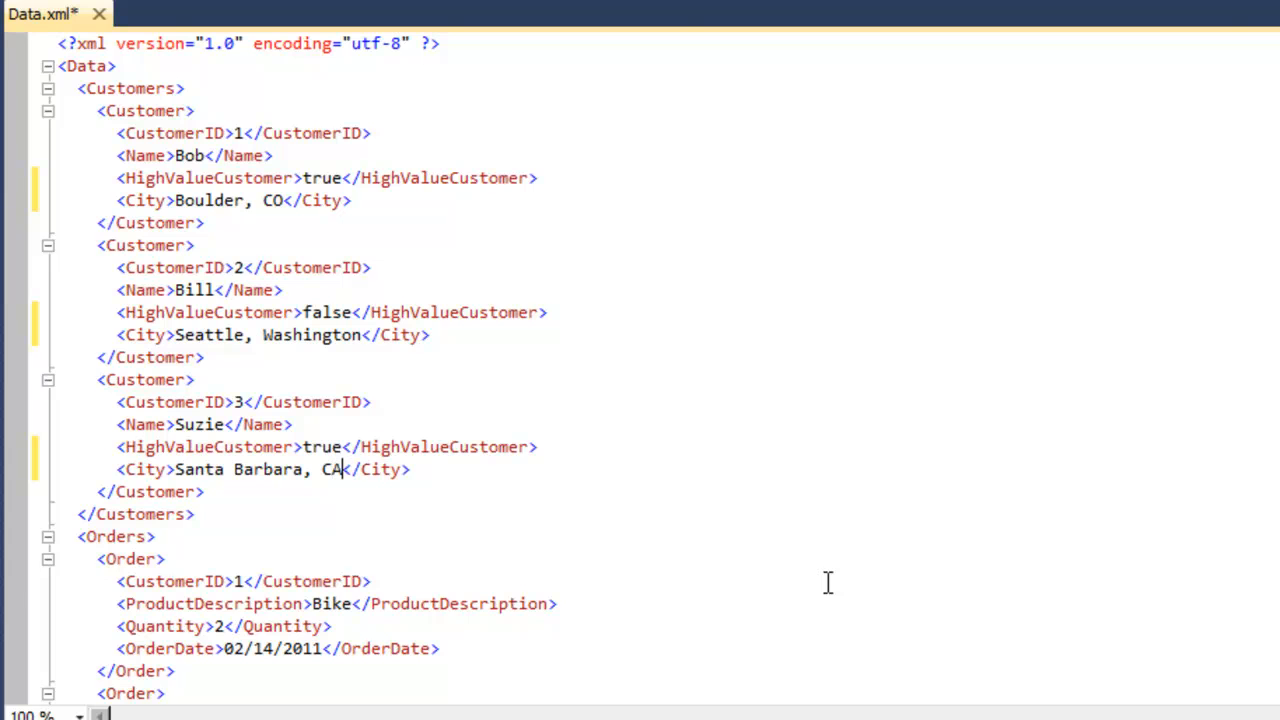
left_click(691, 474)
key("ctrl+s")
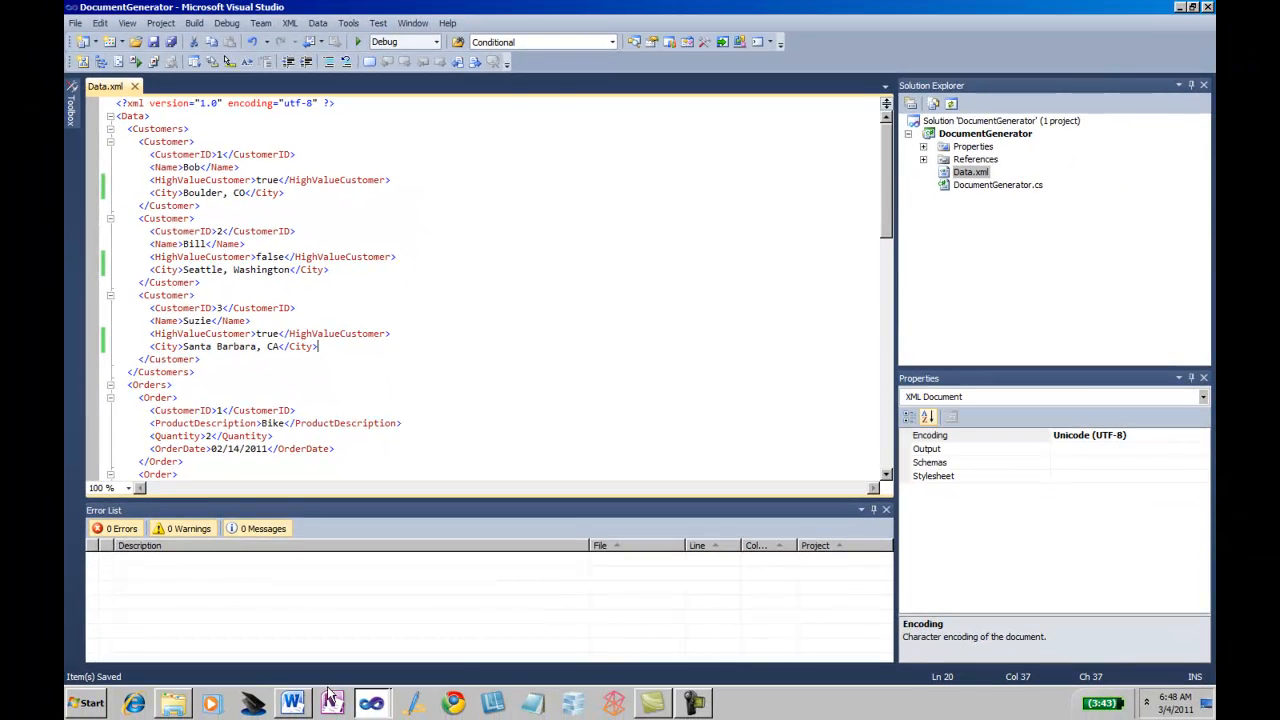
- Switch to the template document in Word and add the field "public string City;" after HighValueCustomer in the Customer class
left_click(298, 704)
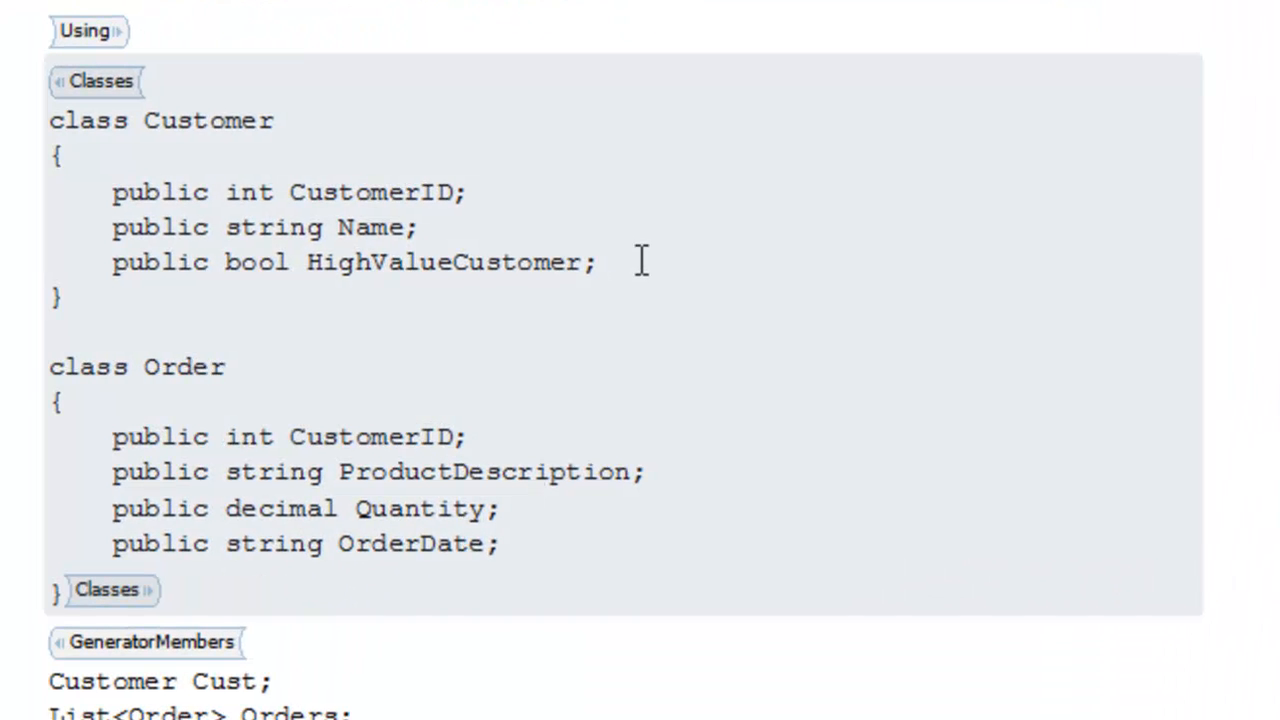
left_click(643, 262)
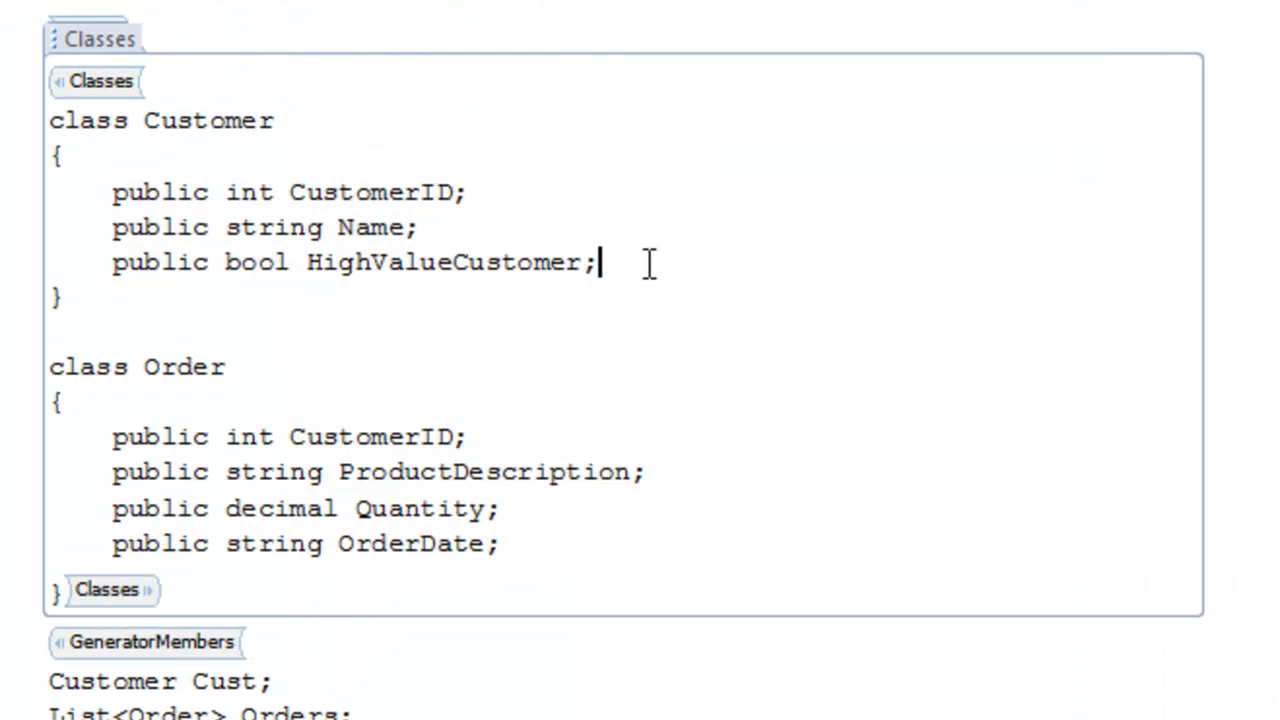
key("Return")
type("public string City;")
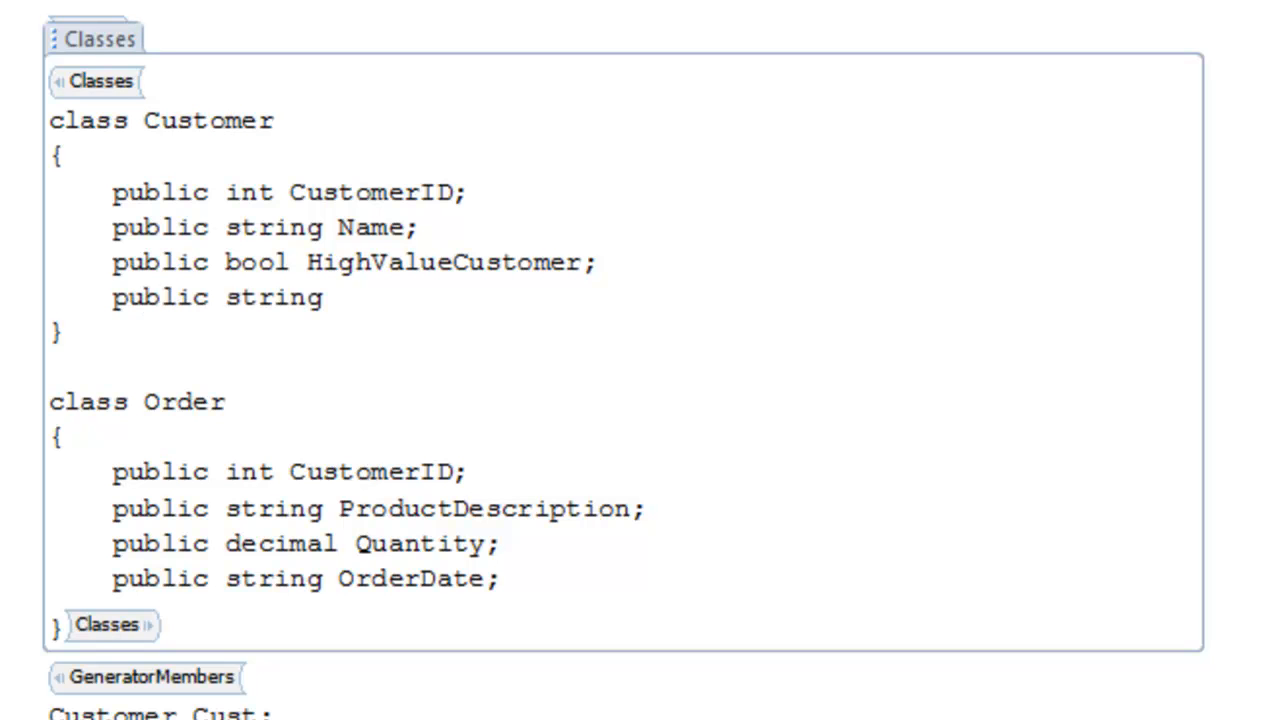
- Add the line City = (string)c.Element("City"), after HighValueCustomer in the Customer initializer of the GeneratorMain code
key("Down")
key("Down")
key("Down")
key("Down")
key("Down")
key("Down")
key("Down")
key("Down")
key("Down")
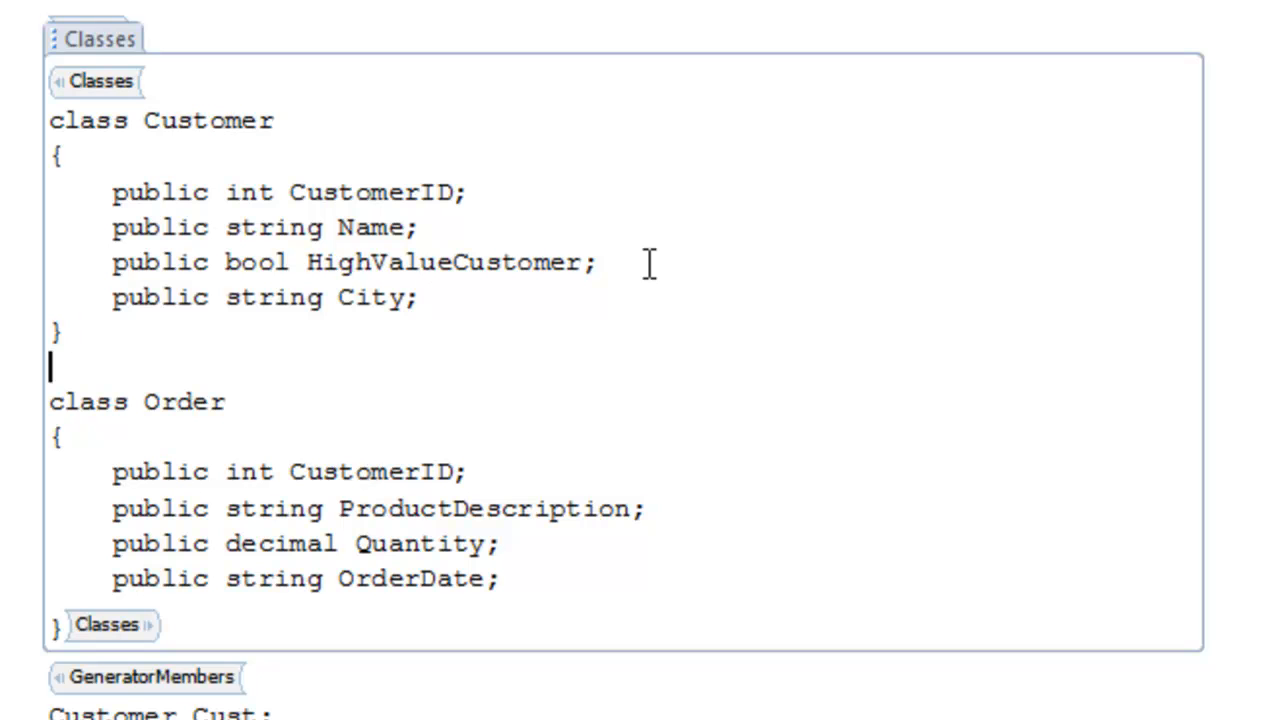
key("Down")
key("Down")
key("Down")
key("Down")
key("Down")
key("Down")
key("Down")
key("Down")
key("Down")
key("Down")
key("Down")
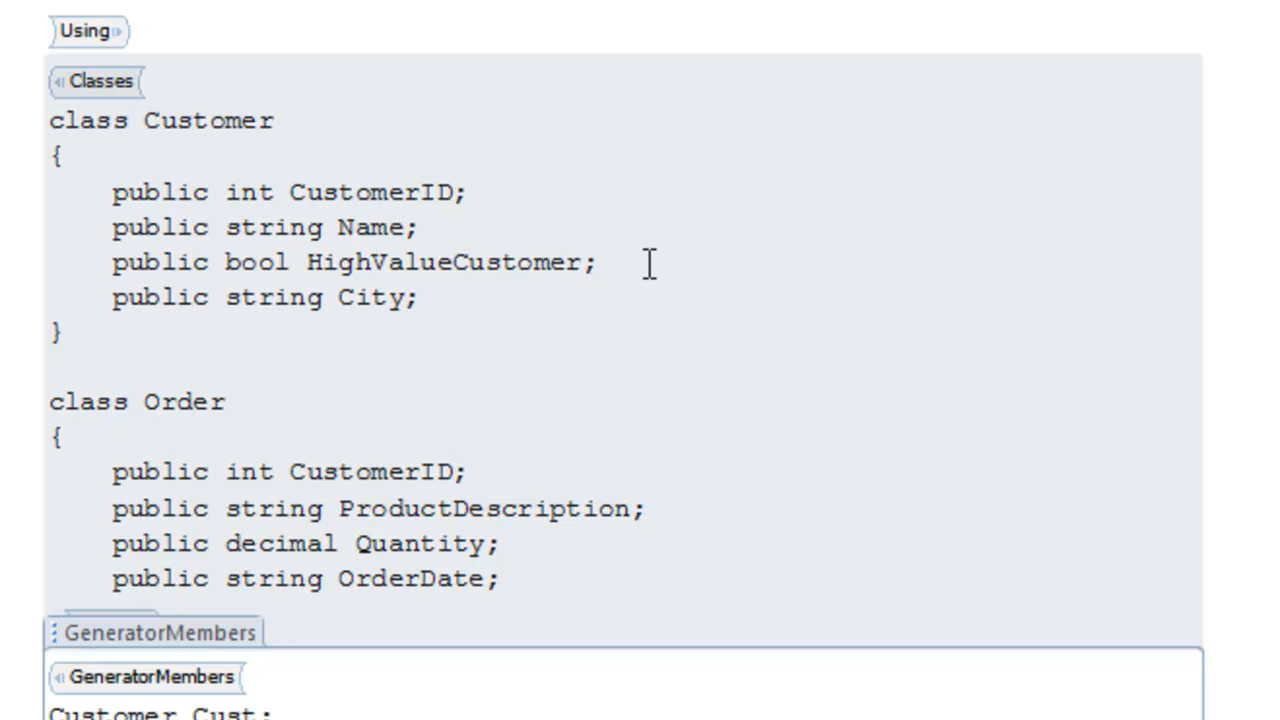
key("End")
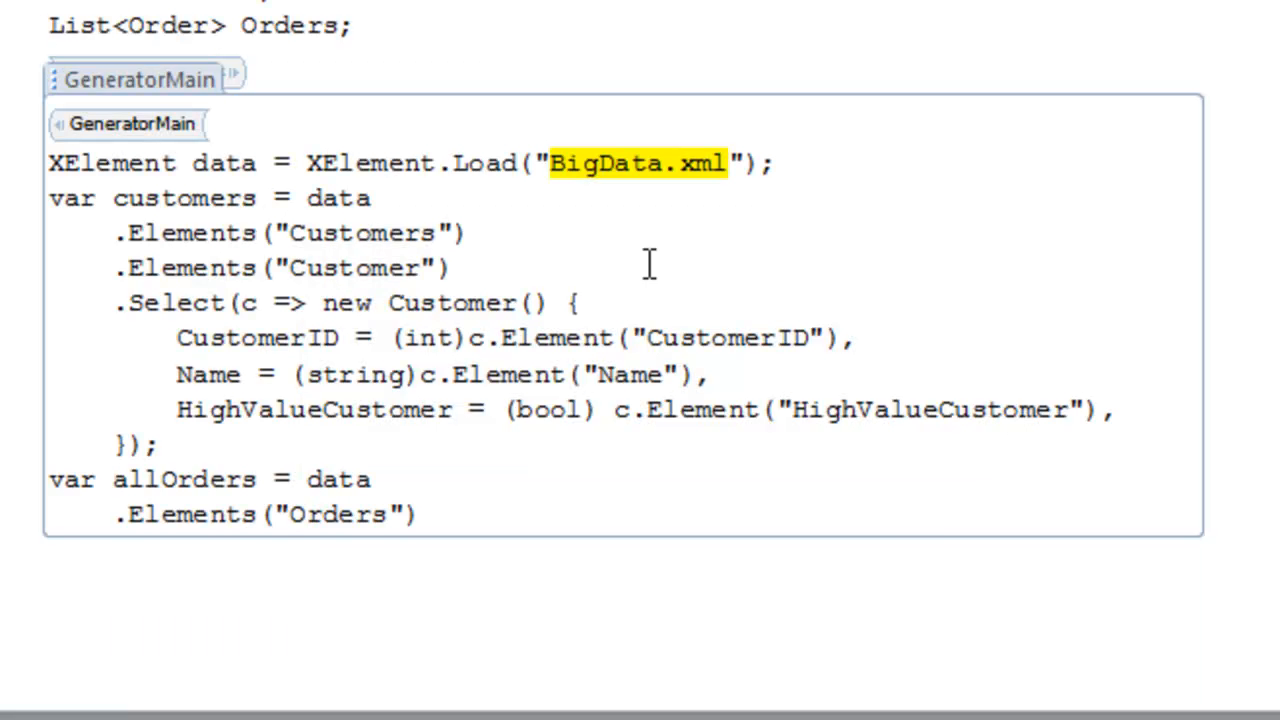
key("Return")
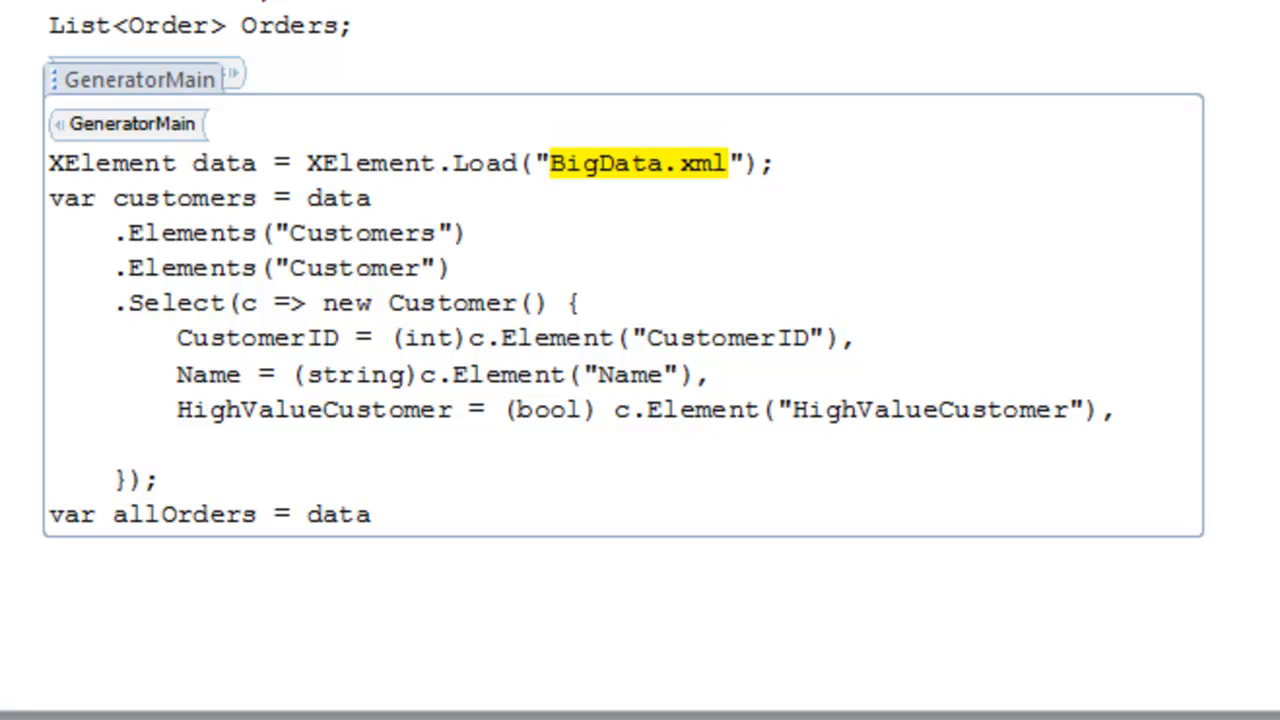
type("City =")
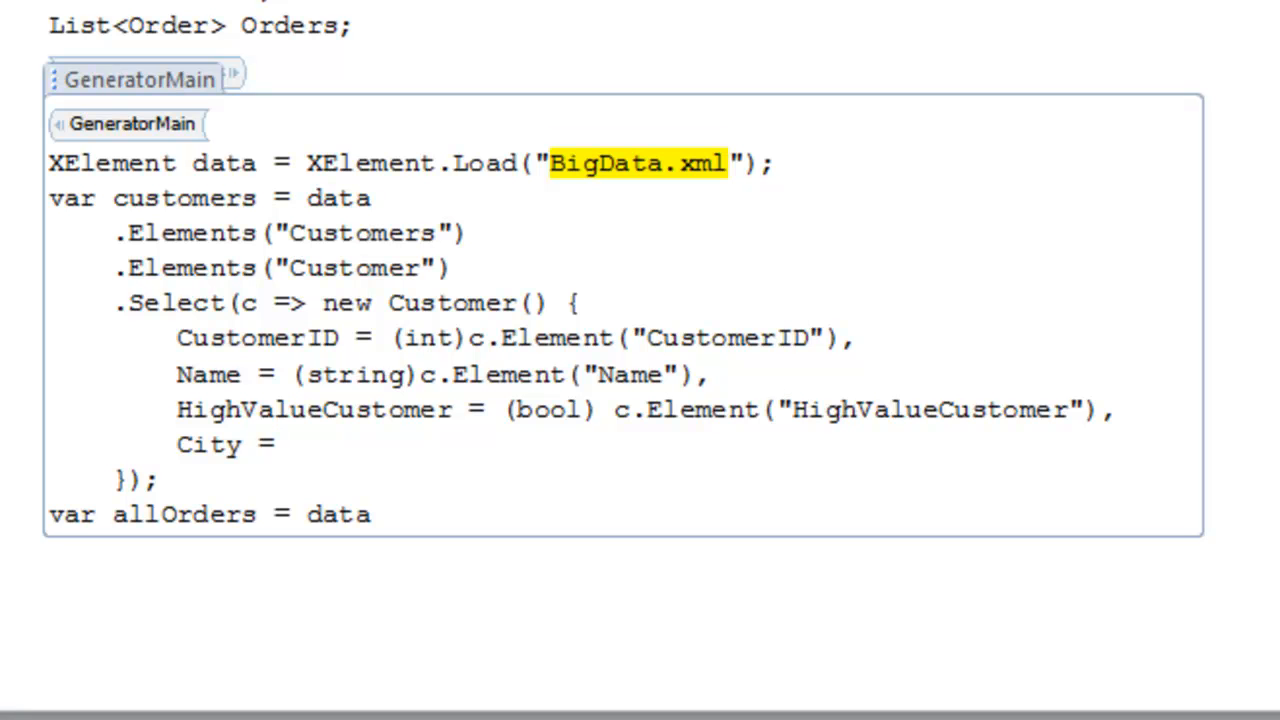
type(" (string)c.E")
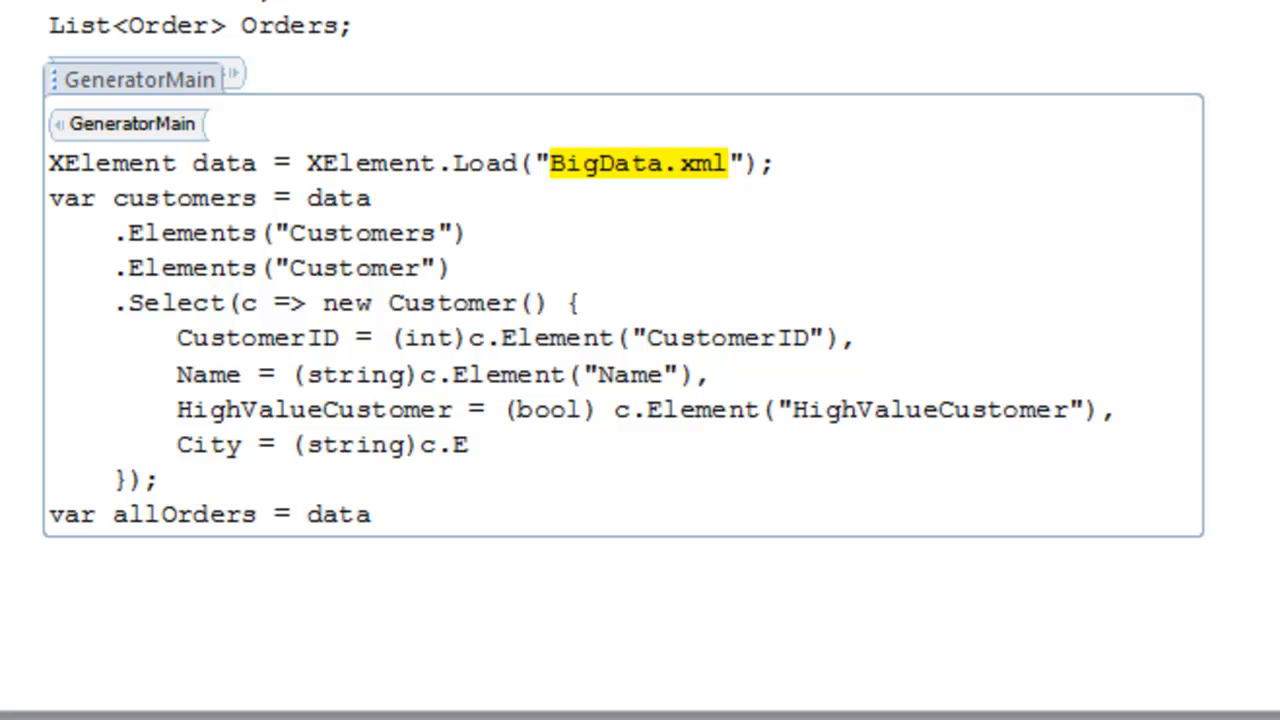
type("lement(")
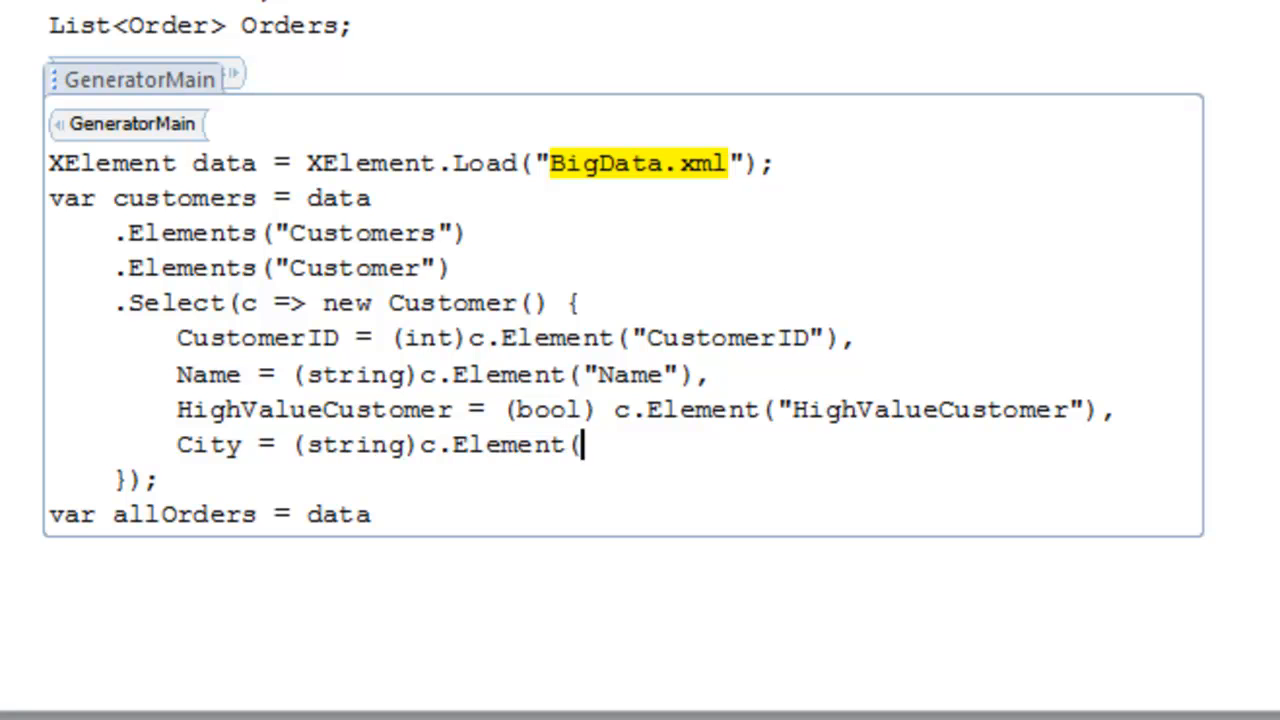
type("\"City\")")
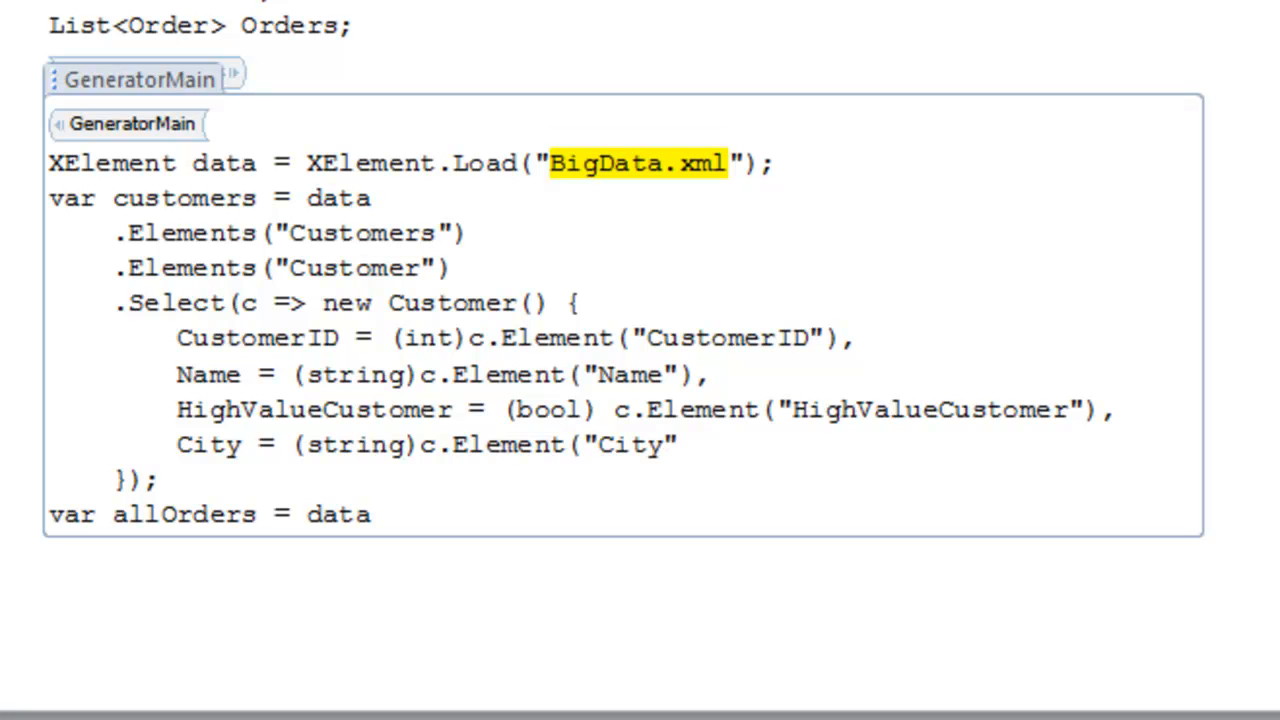
type(",")
- Remove the highlighting from the GeneratorMain code, from "int i = 0;" through the Console.WriteLine(i.ToString()) line
key("Down")
key("Down")
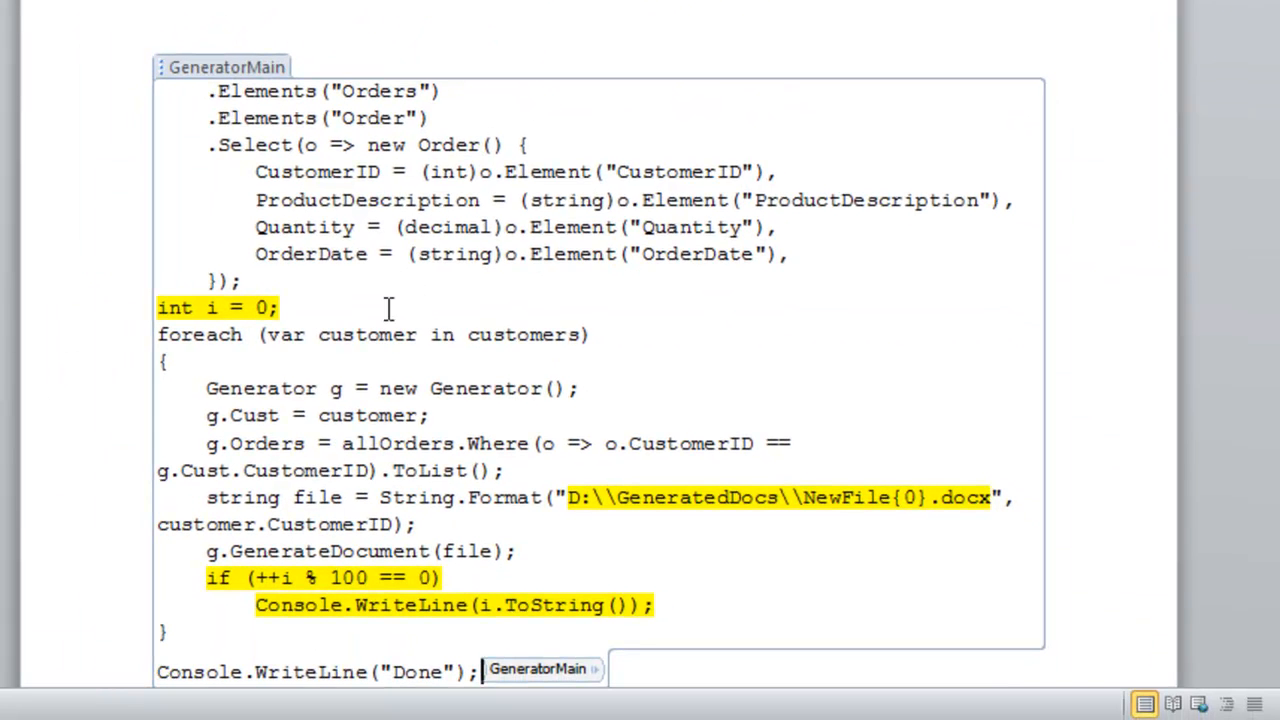
left_click(340, 452)
key("Home")
key("shift+Down")
key("shift+Down")
key("shift+Down")
key("shift+Down")
key("shift+Down")
key("shift+Down")
key("shift+Down")
key("shift+Down")
key("shift+Down")
key("shift+Down")
key("shift+Down")
key("shift+Down")
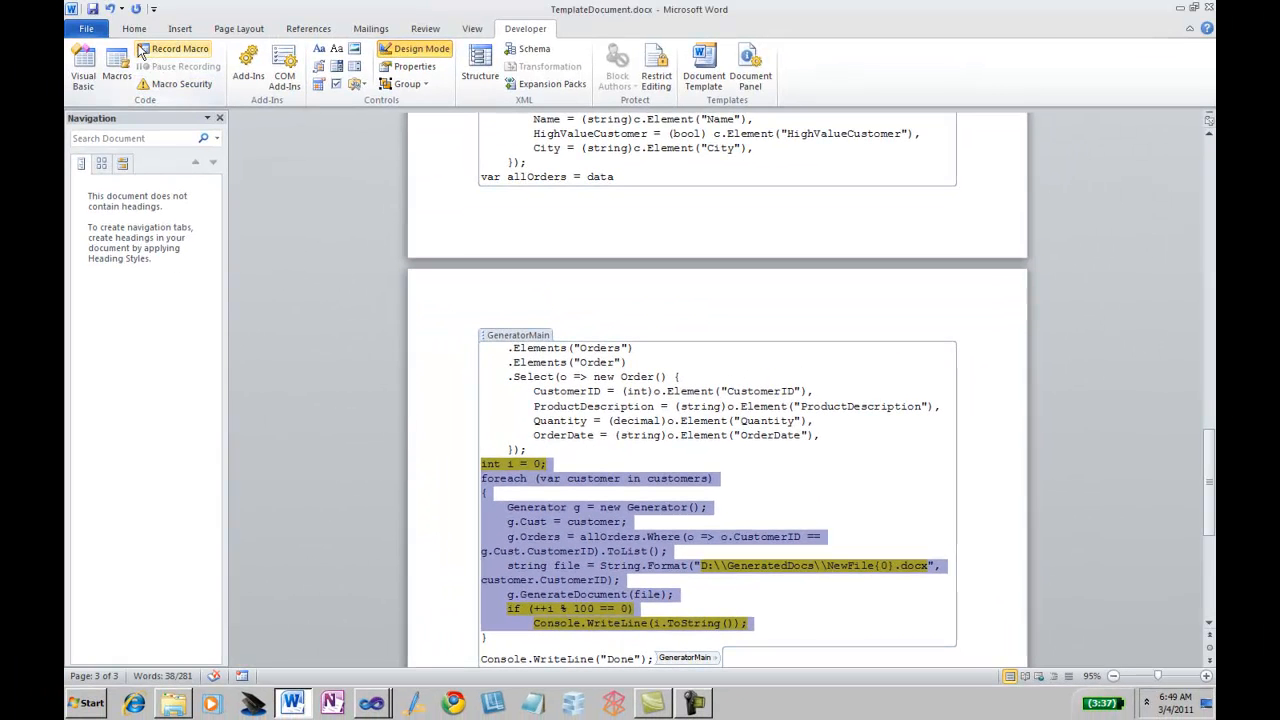
left_click(134, 33)
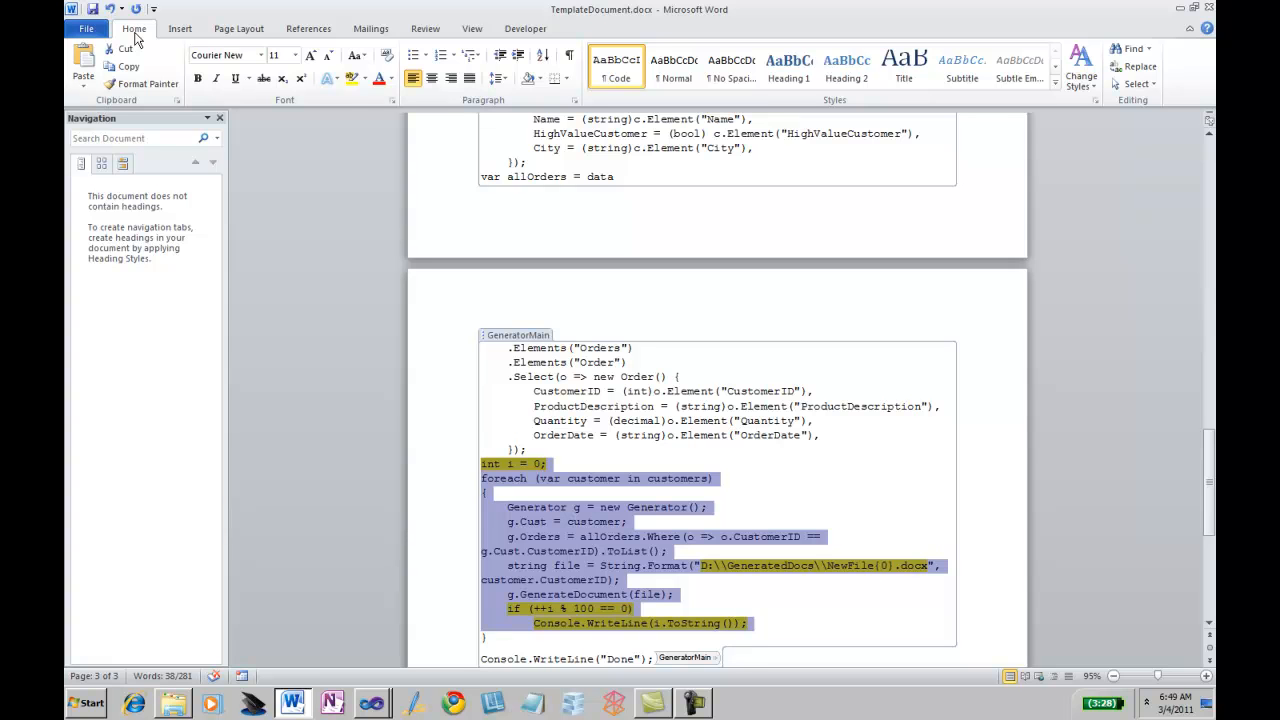
left_click(365, 79)
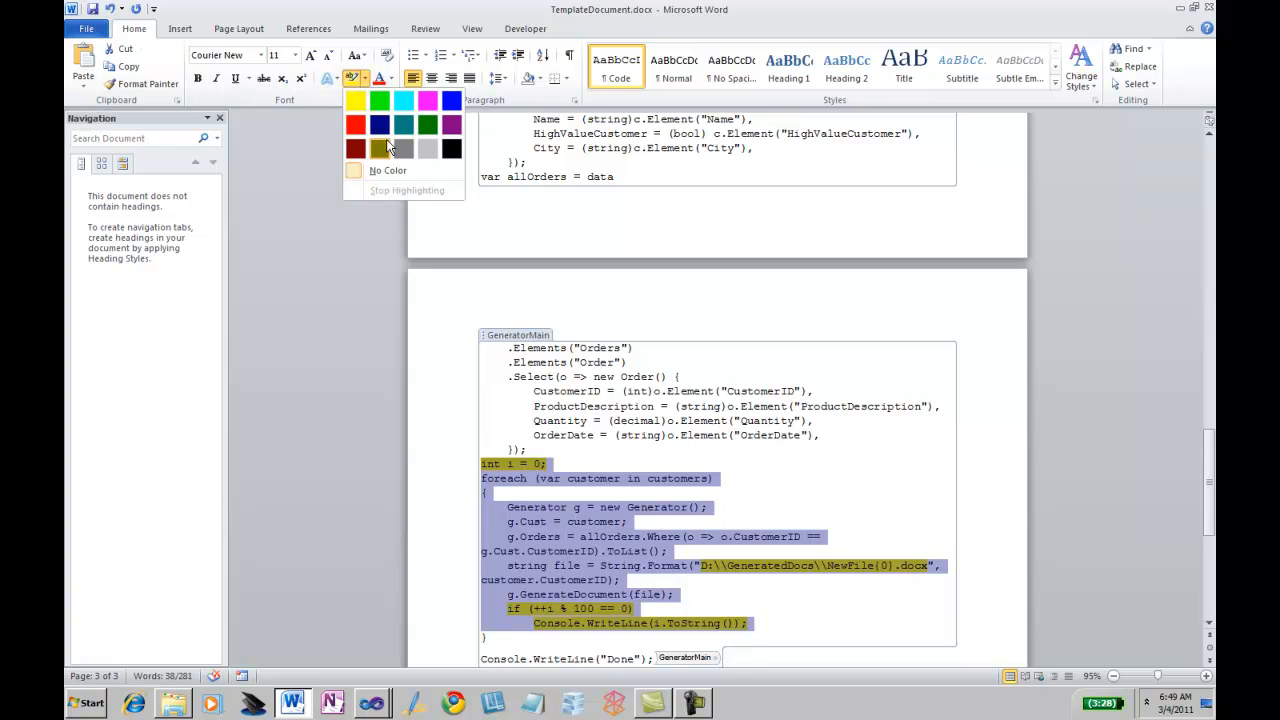
left_click(402, 174)
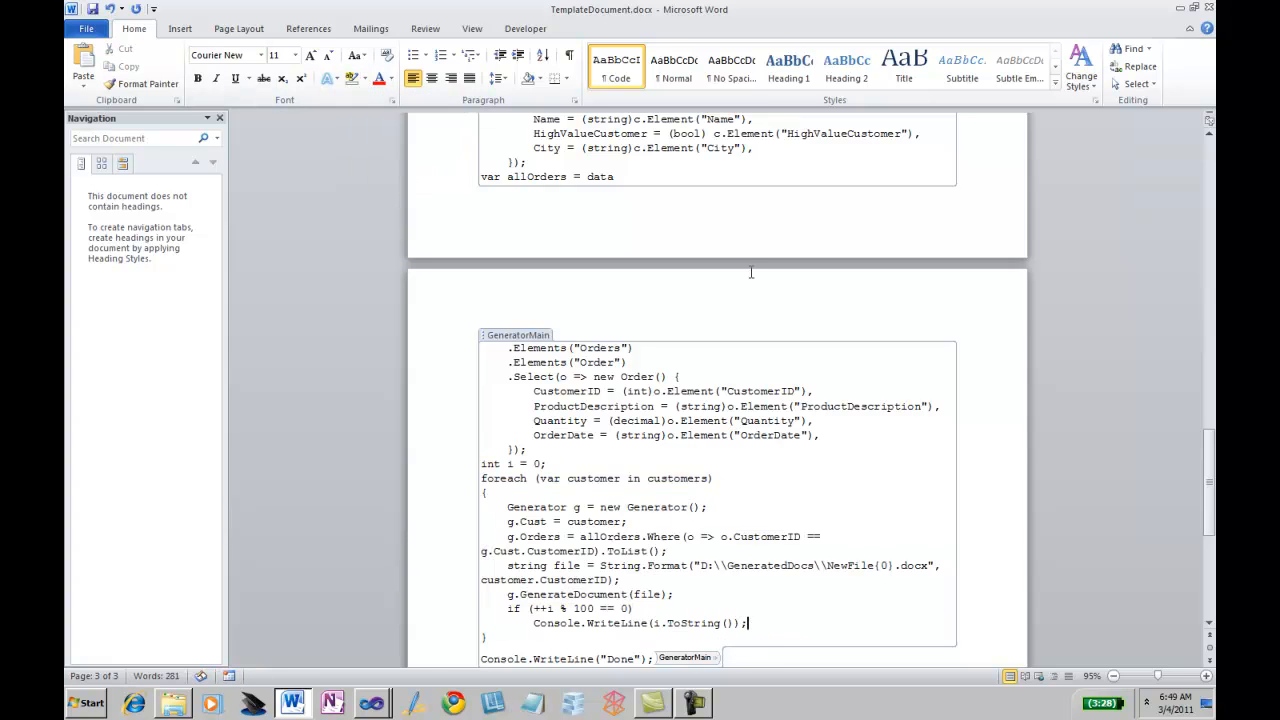
- Clear the highlighting from the XElement.Load line and change its file name to "Data.xml"
left_click(1208, 147)
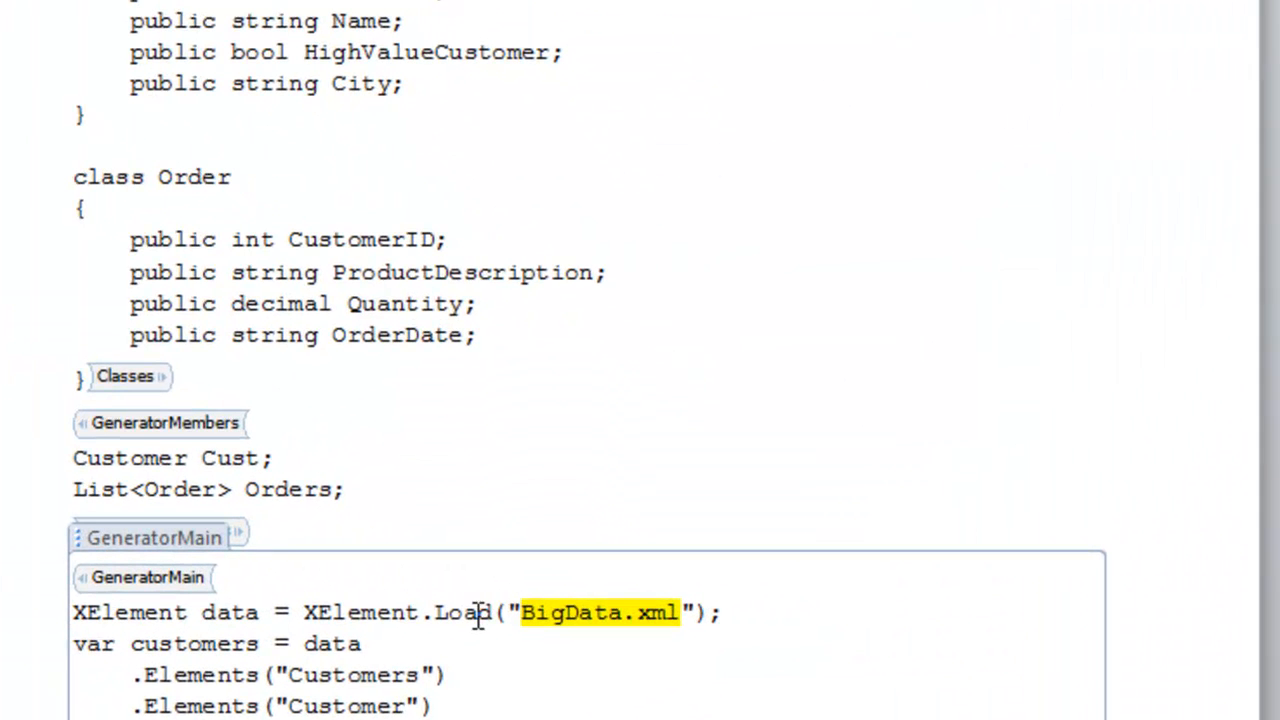
left_click_drag(487, 612, 738, 612)
key("Right")
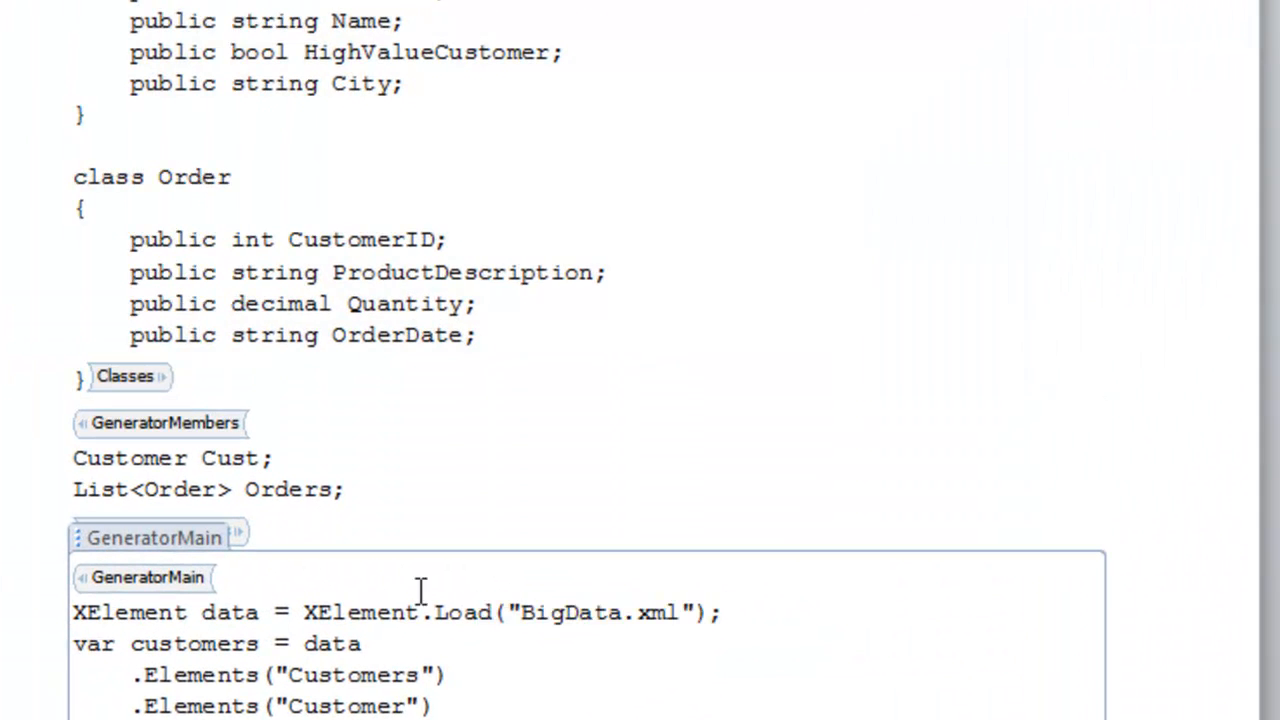
left_click(565, 612)
key("BackSpace")
key("BackSpace")
key("BackSpace")
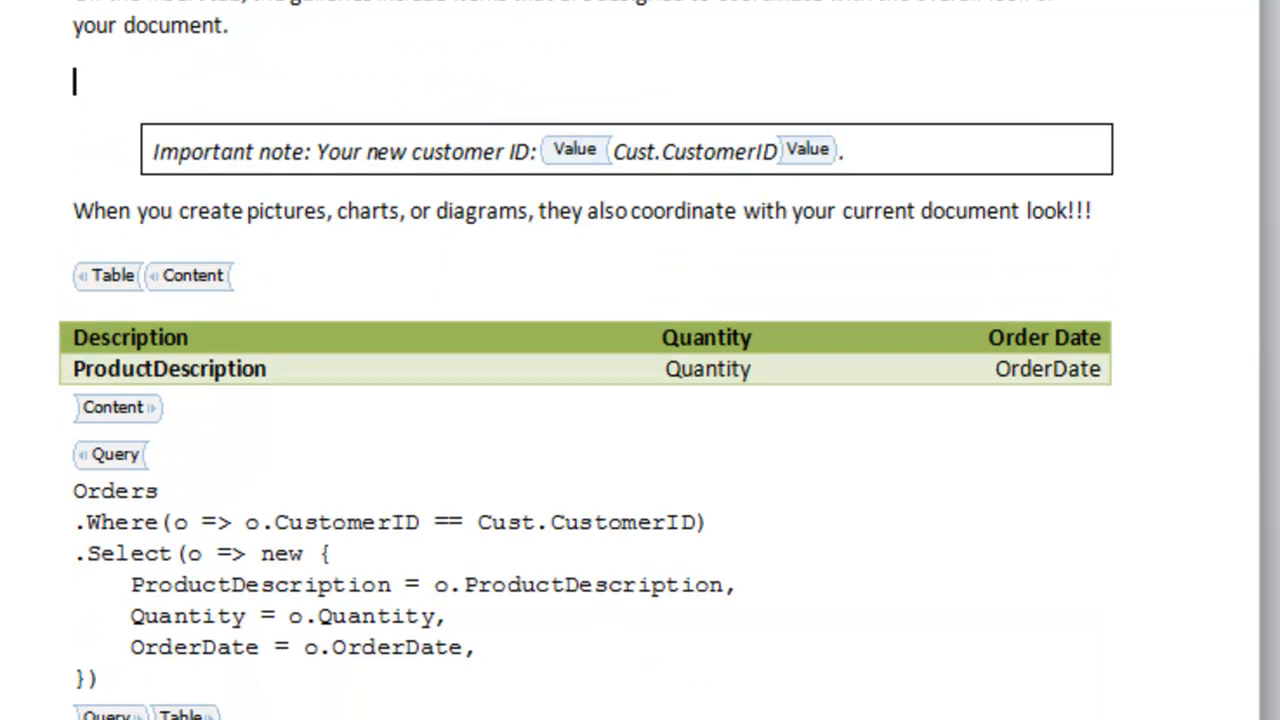
- Write "I see that you live in" below the letter's first paragraph, followed by a plain text content control containing Cust.City
type("see that you")
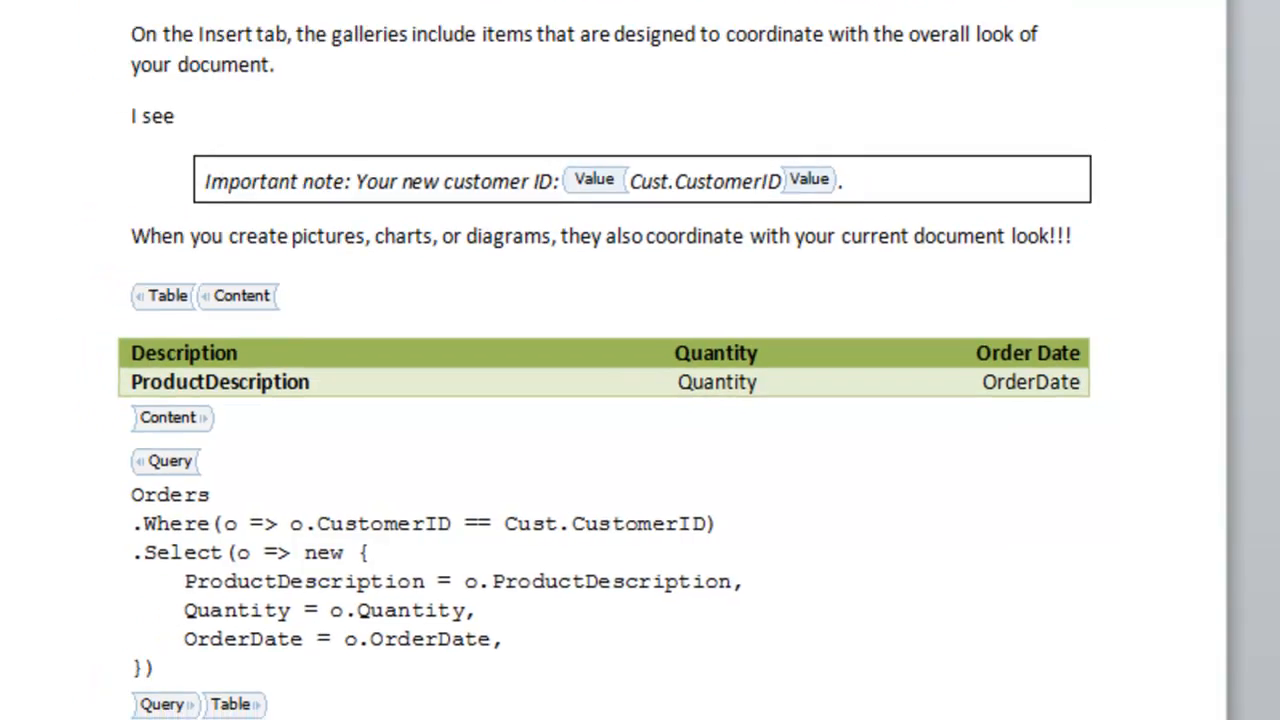
type(" live in")
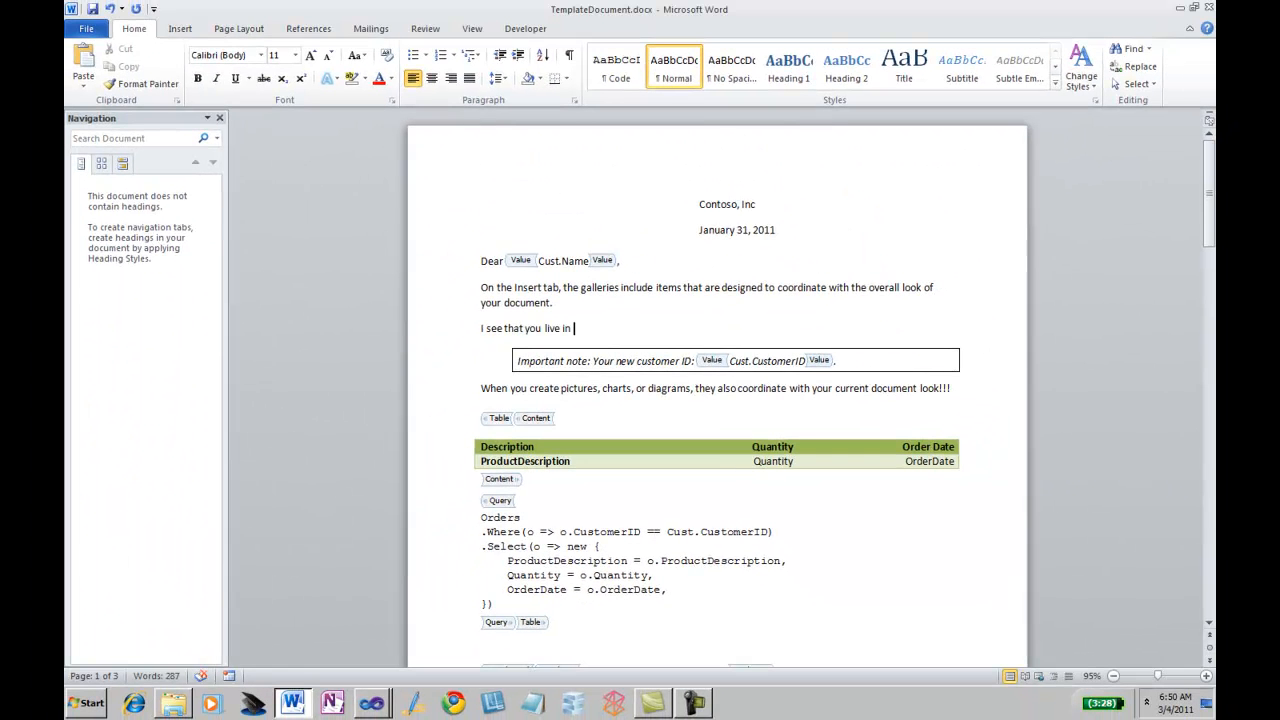
left_click(543, 30)
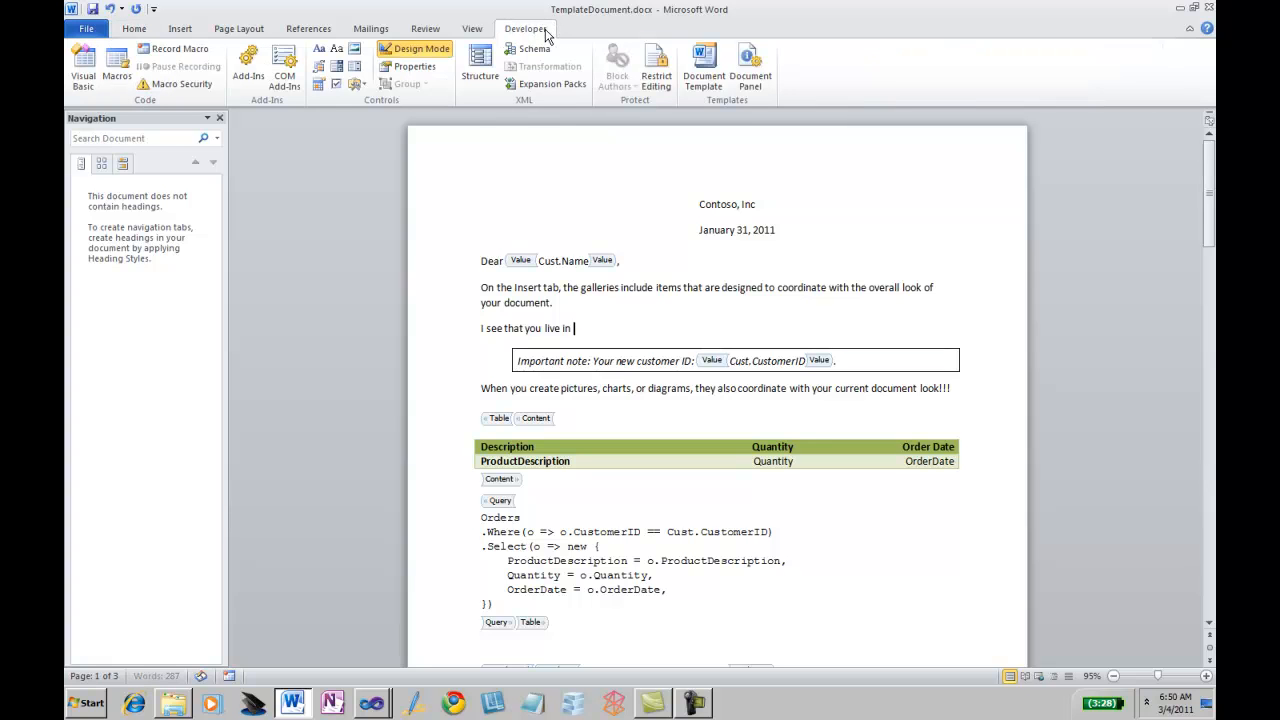
left_click(337, 50)
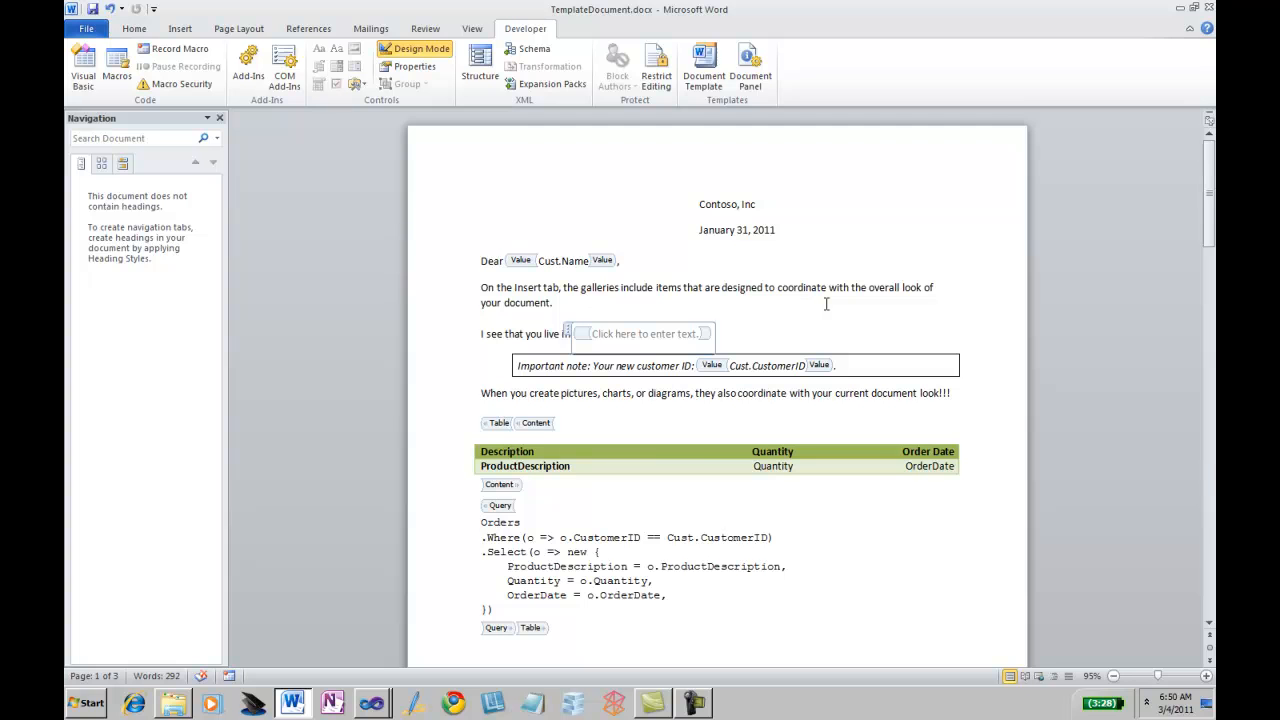
type("Cust.S")
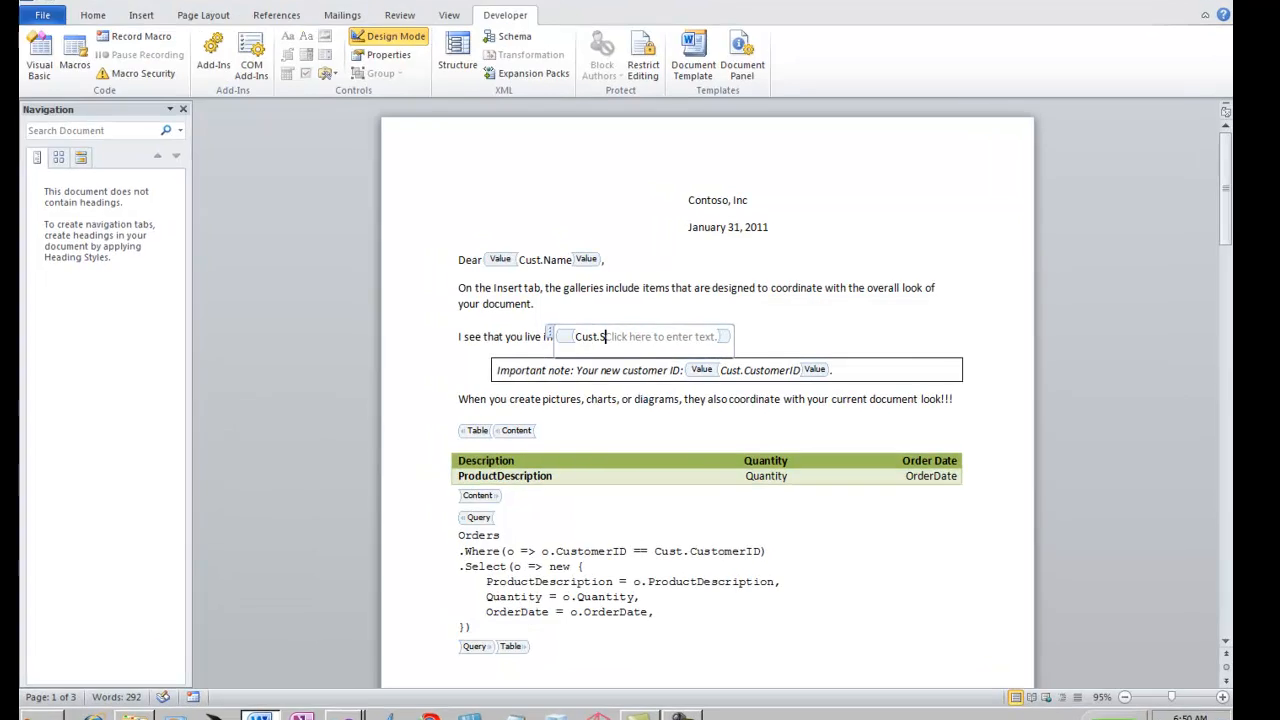
key("BackSpace")
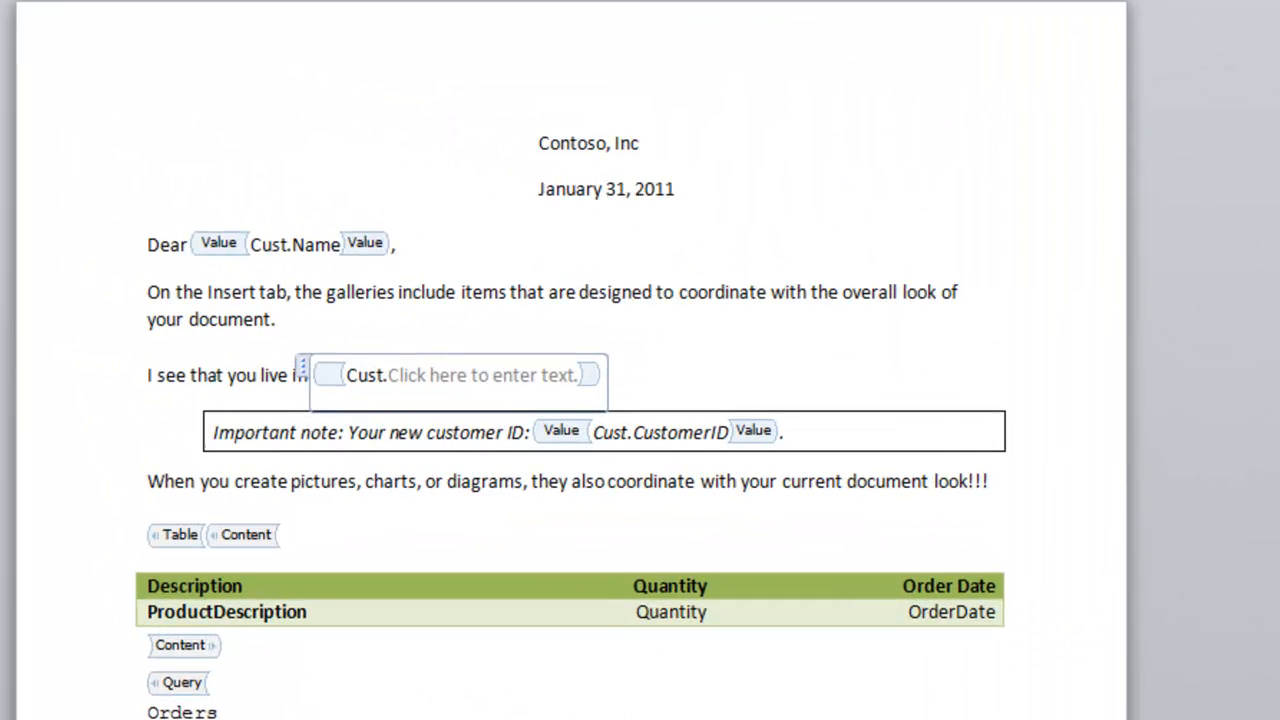
type("City")
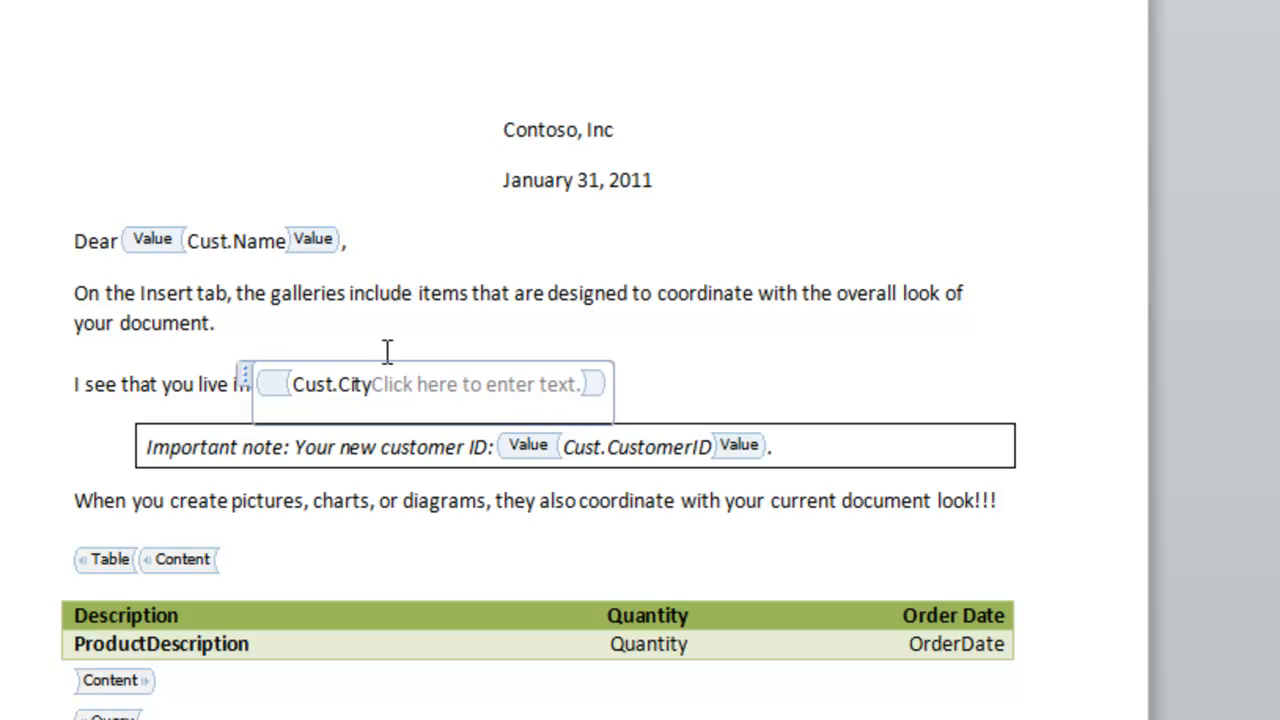
- Set both the title and the tag of the Cust.City content control to "Value"
left_click(280, 386)
left_click(200, 3)
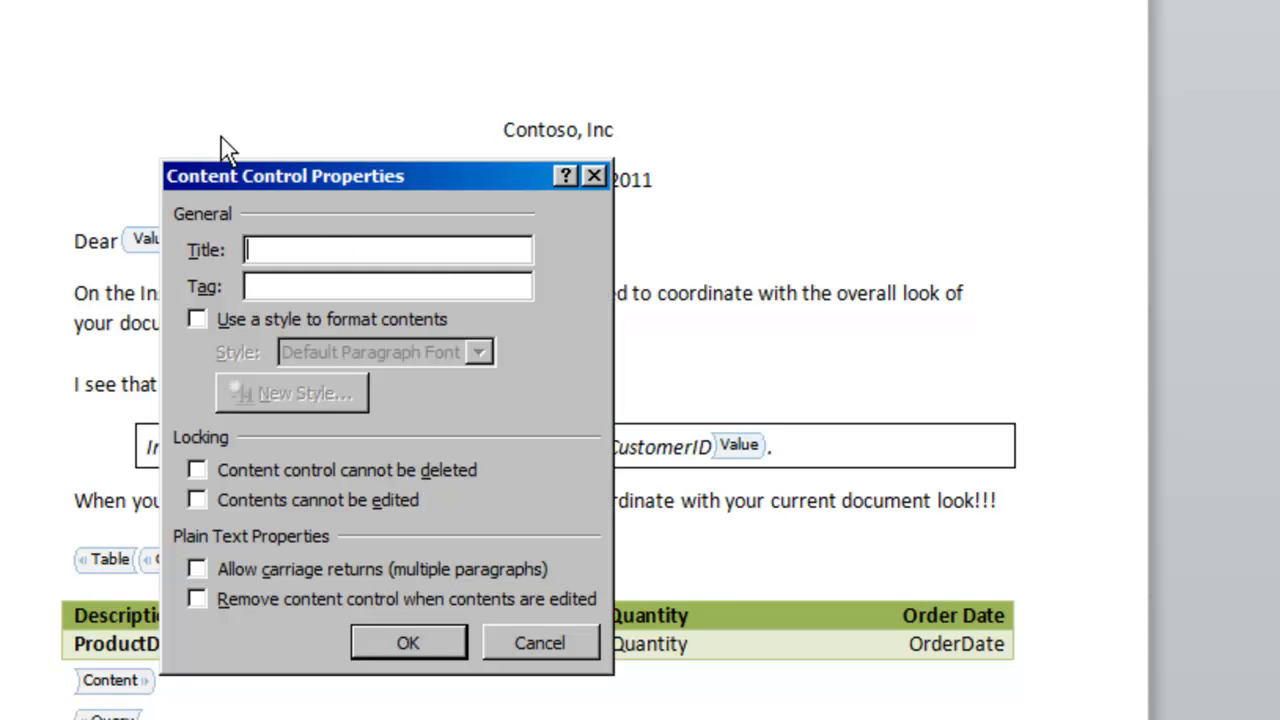
type("Value")
key("Tab")
type("Value")
left_click(400, 641)
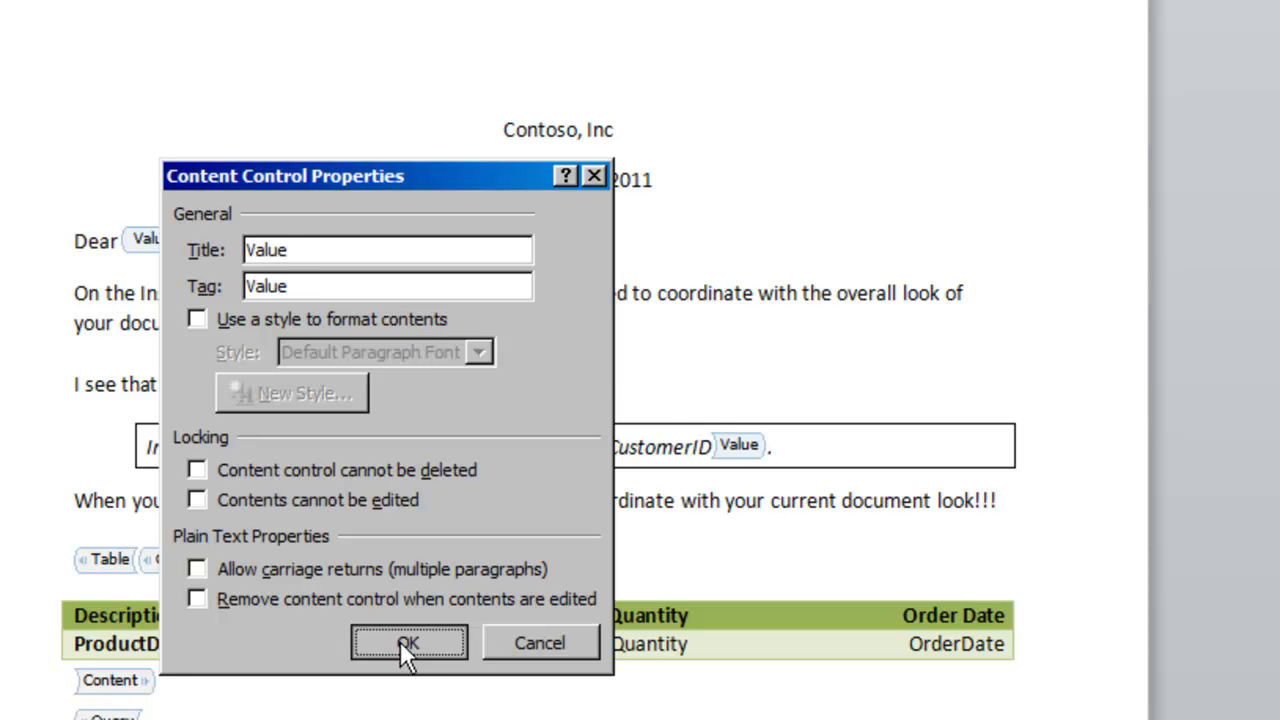
- Delete the leftover placeholder text "Click here to enter text." after Cust.City and review the template code
left_click(423, 320)
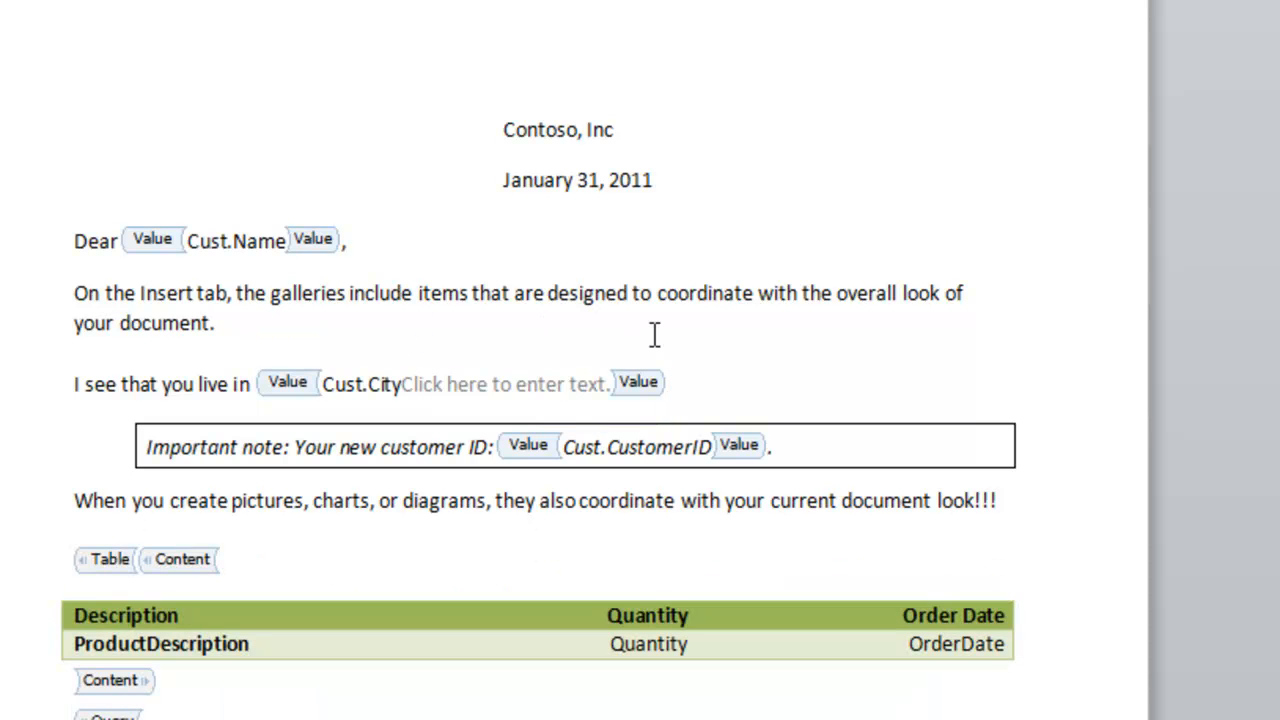
triple_click(497, 393)
left_click(497, 393)
left_click(496, 393)
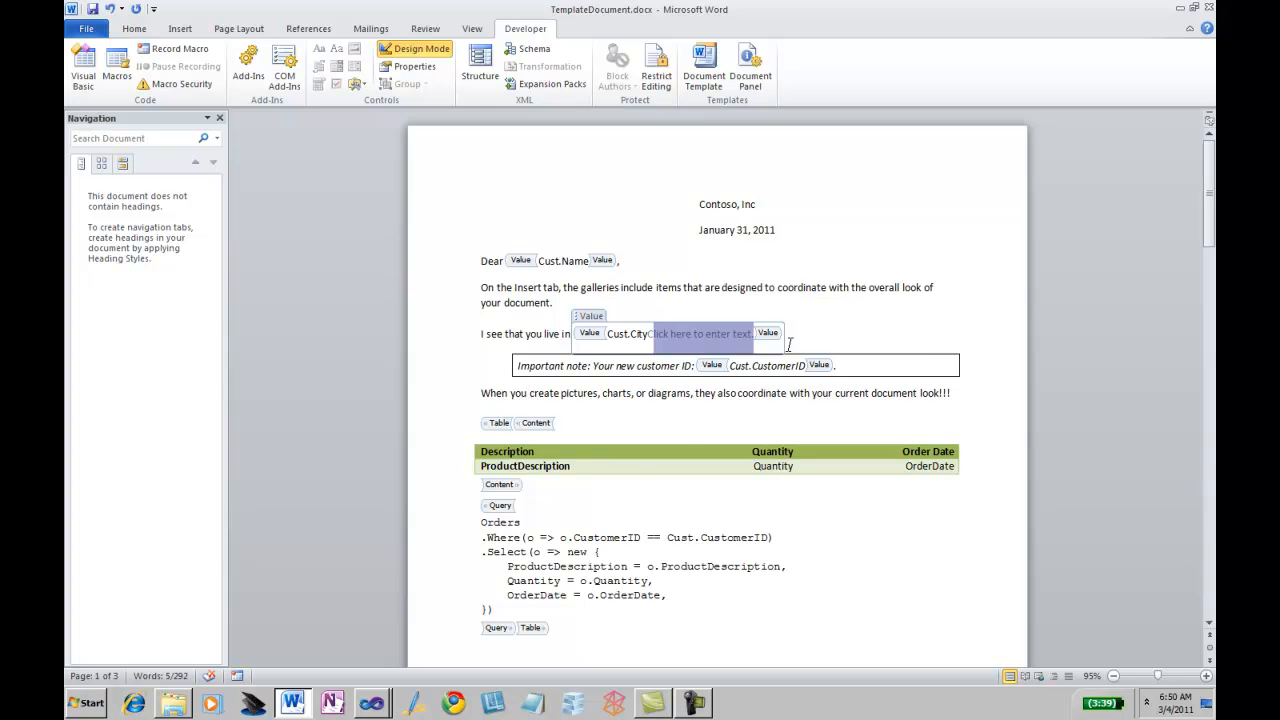
scroll(1036, 503, "down", 20)
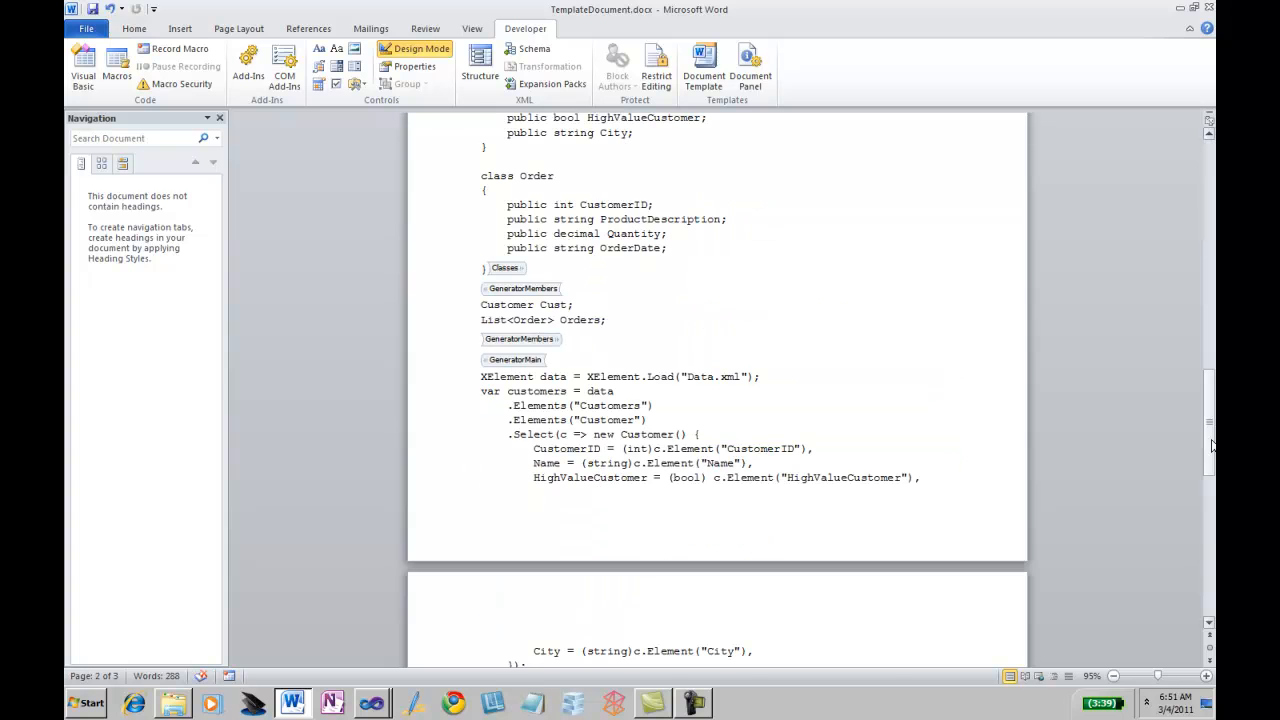
- Switch to the ProcessTemplate solution in Visual Studio and run it
left_click(372, 705)
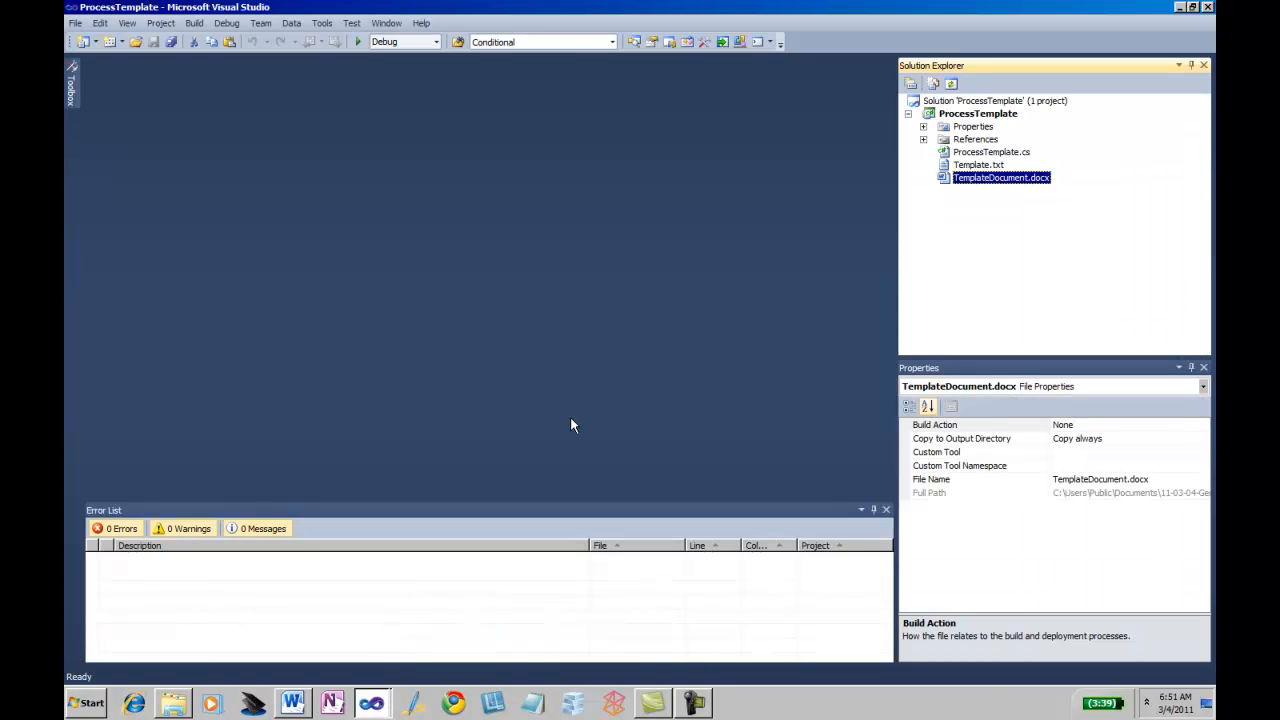
key("F5")
- Switch to Windows Explorer and permanently delete all the documents in the GeneratedDocs folder on drive D
left_click(174, 705)
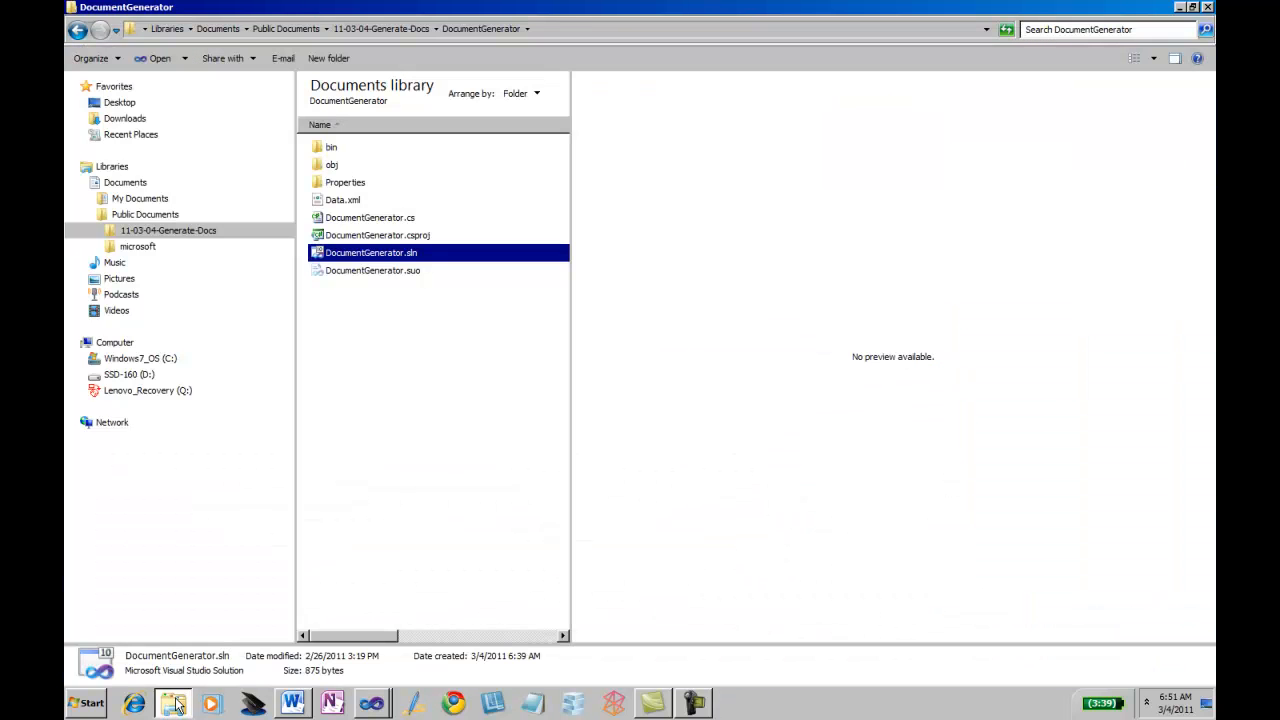
left_click(81, 374)
left_click(130, 392)
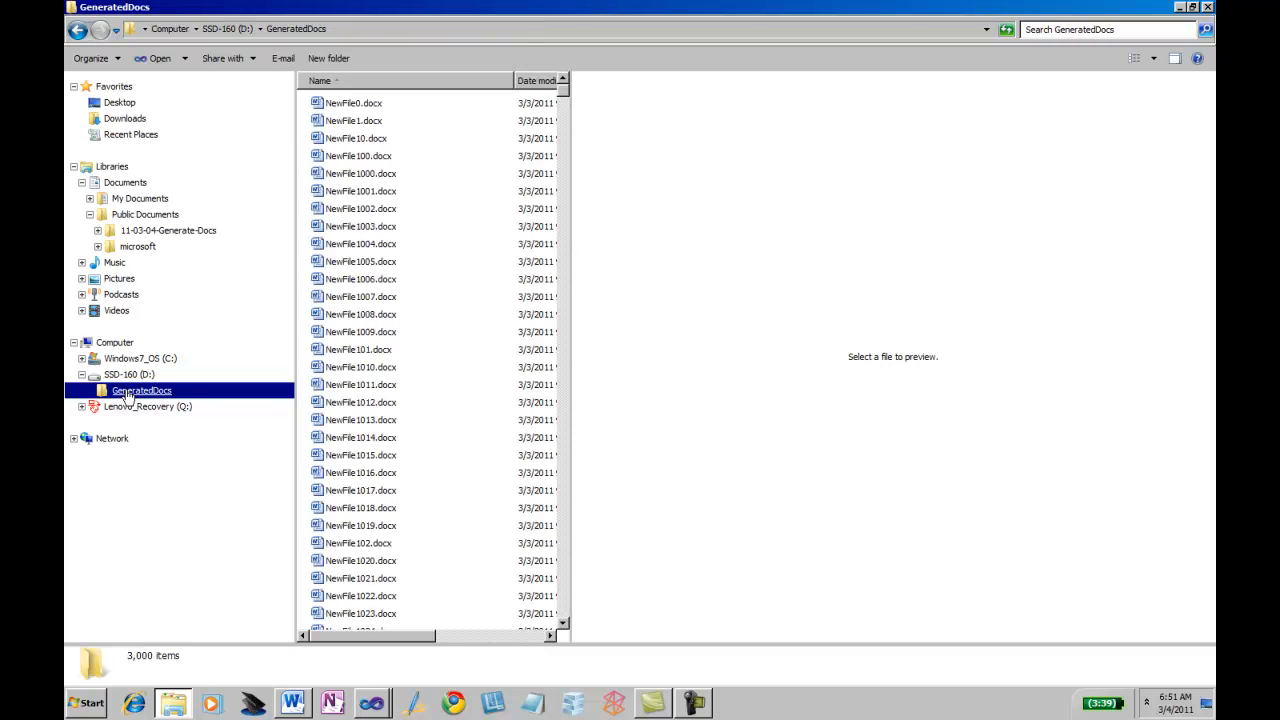
left_click_drag(563, 98, 586, 621)
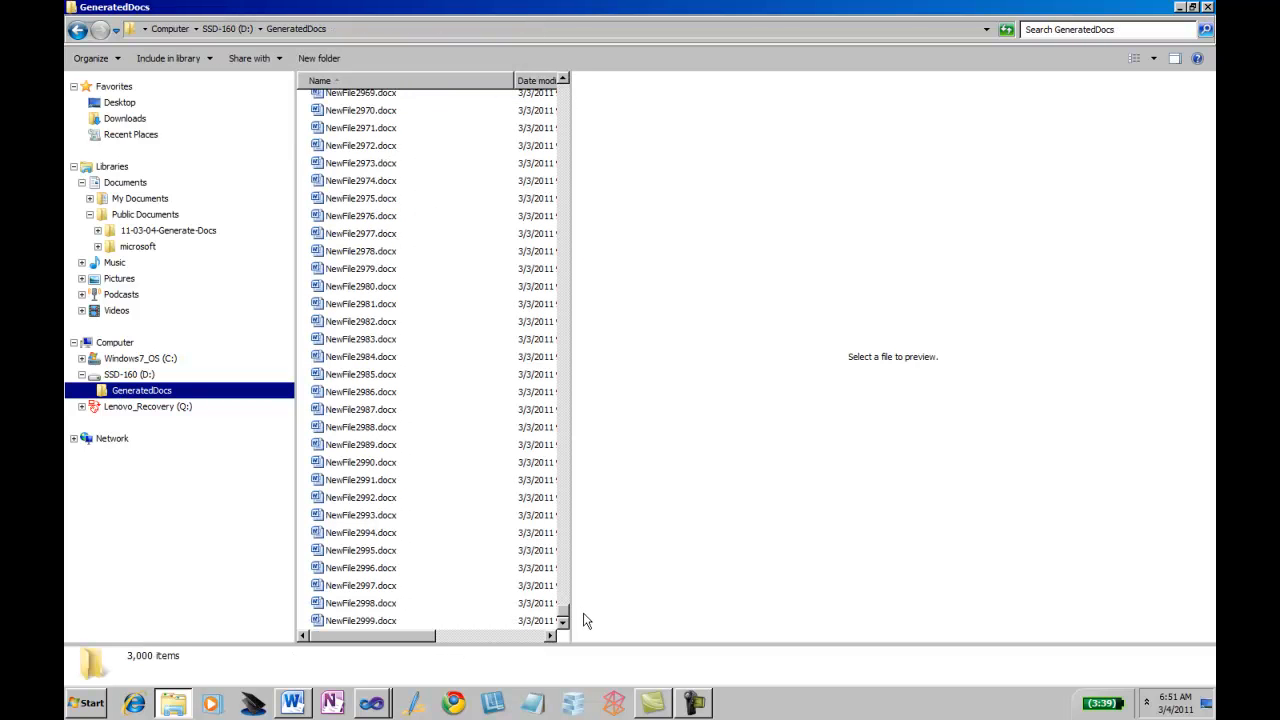
left_click(430, 304)
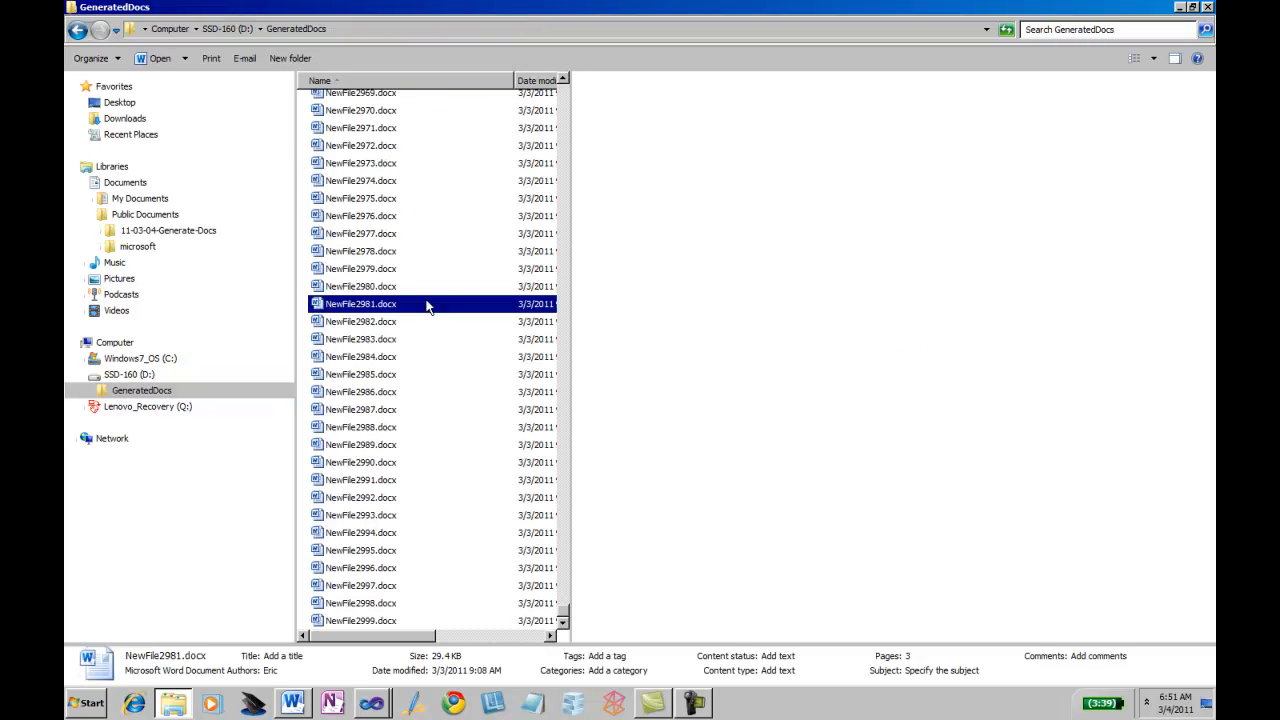
key("ctrl+a")
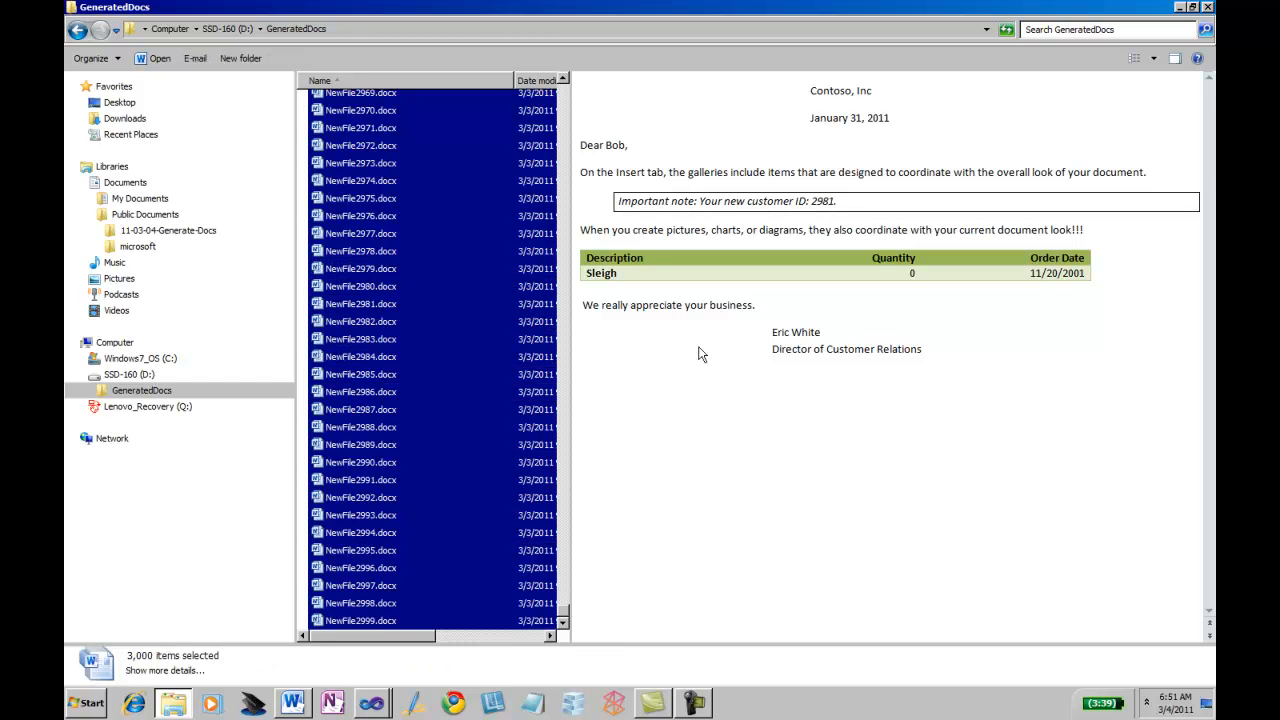
key("shift+Delete")
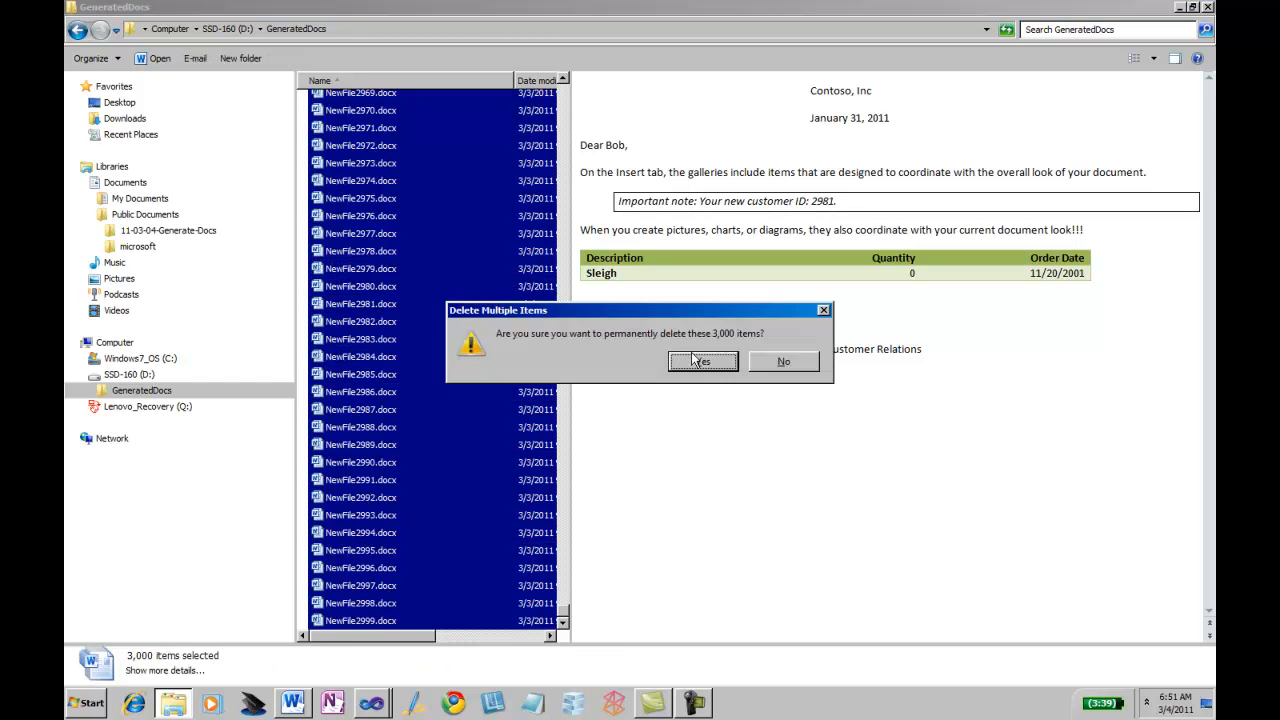
key("Return")
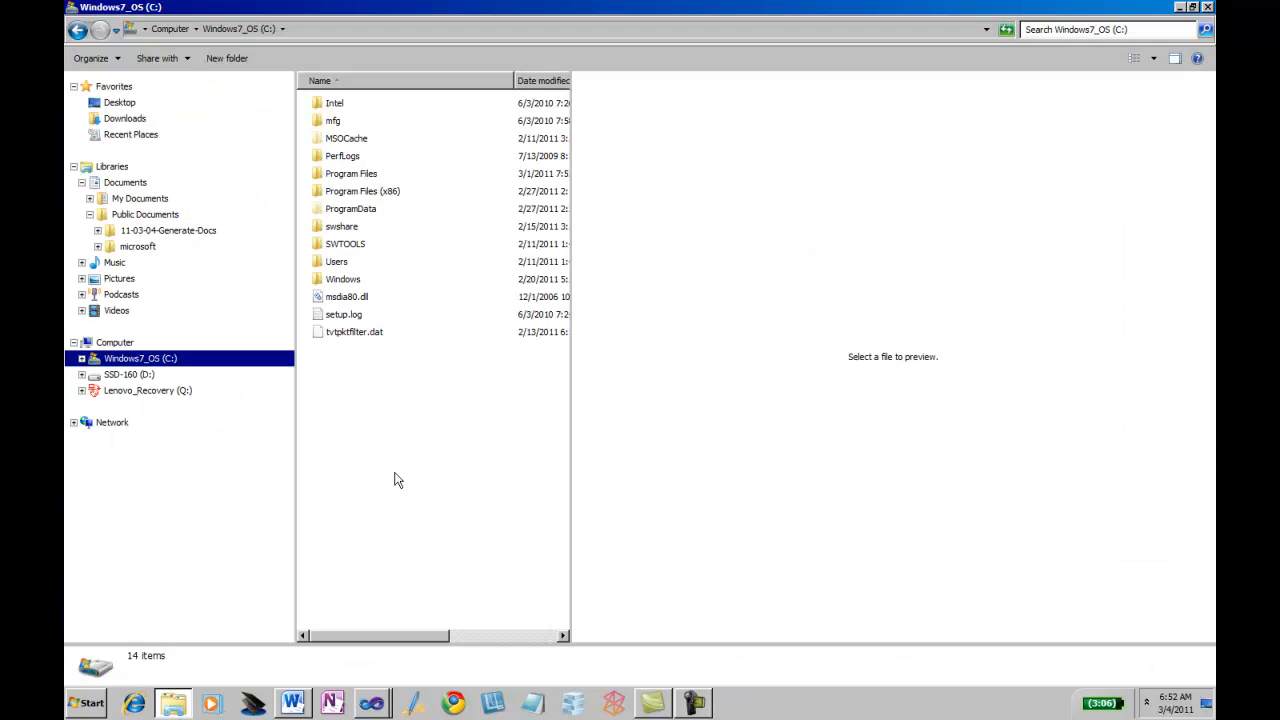
- Open the regenerated GeneratedDocs folder and preview NewFile1.docx, NewFile2.docx and NewFile3.docx in turn to check the city sentence
left_click(82, 374)
left_click(130, 392)
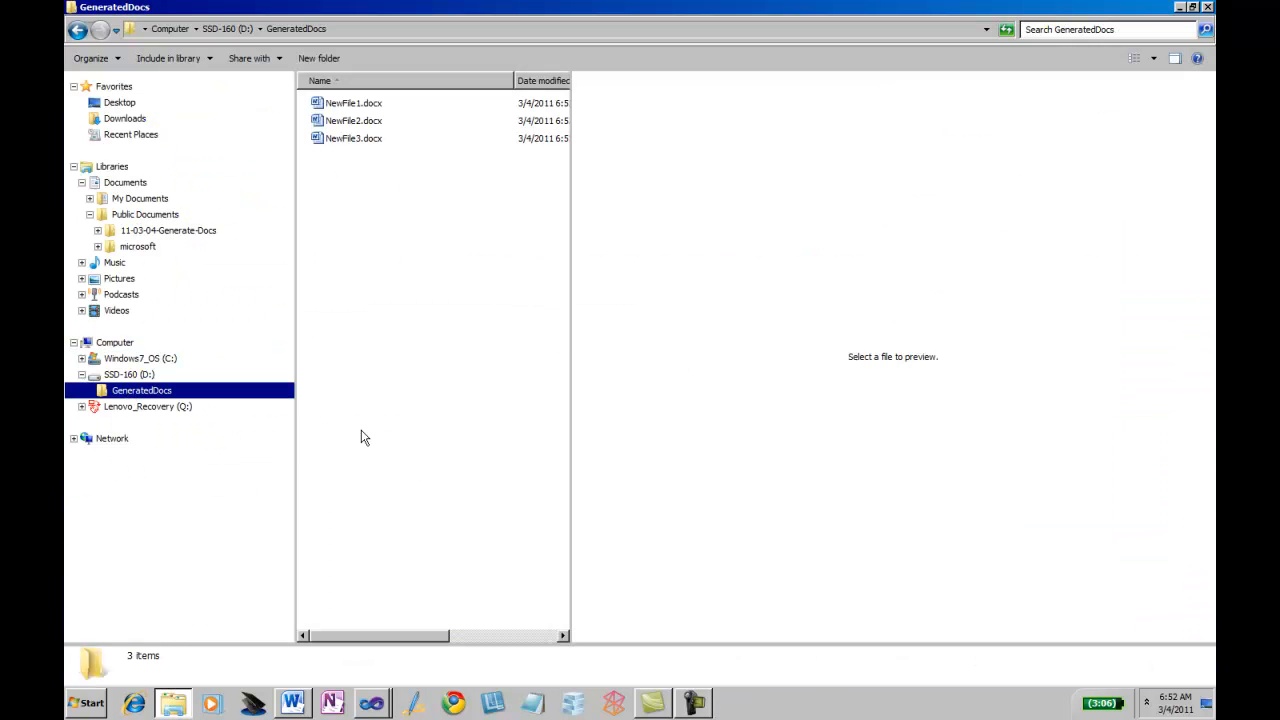
left_click(368, 104)
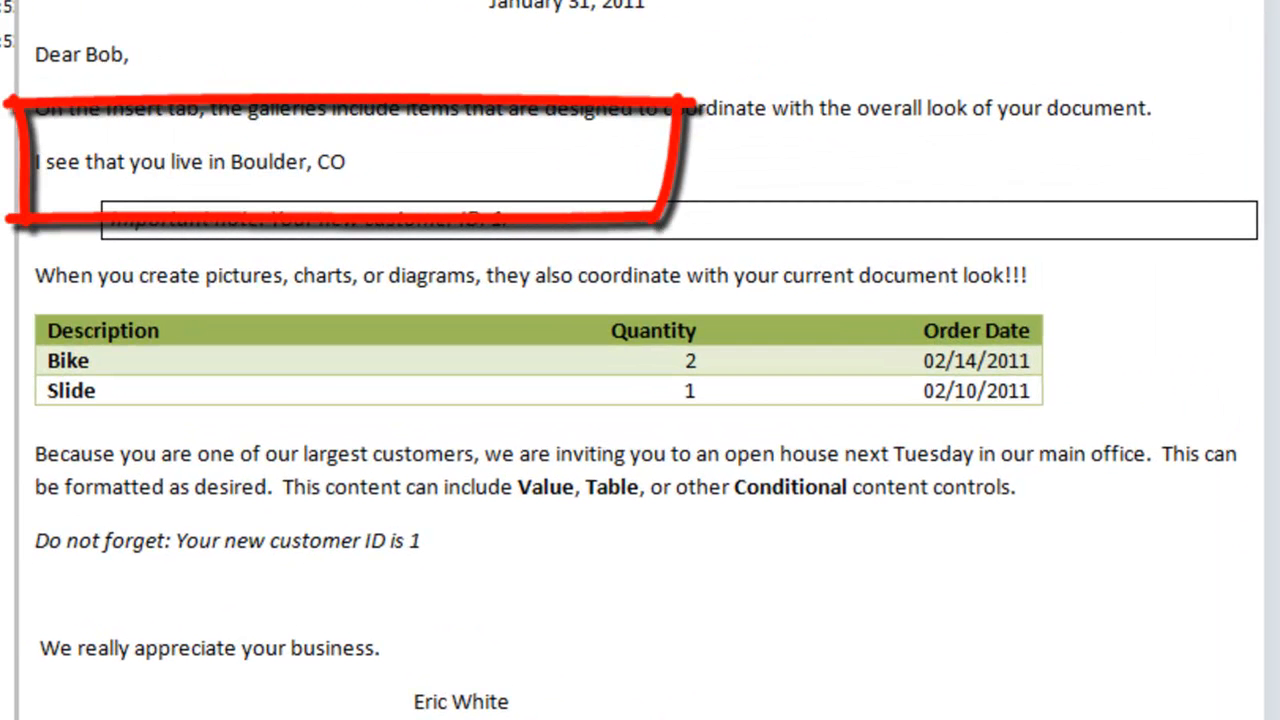
key("Down")
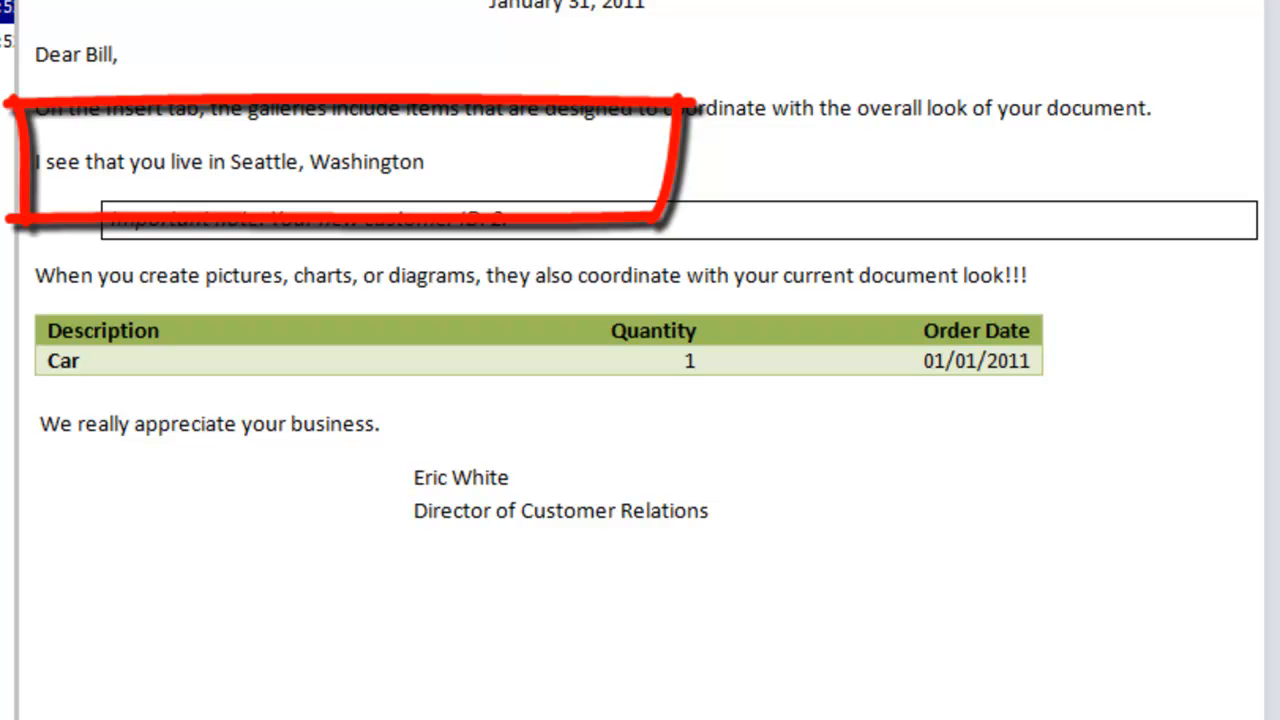
key("Down")
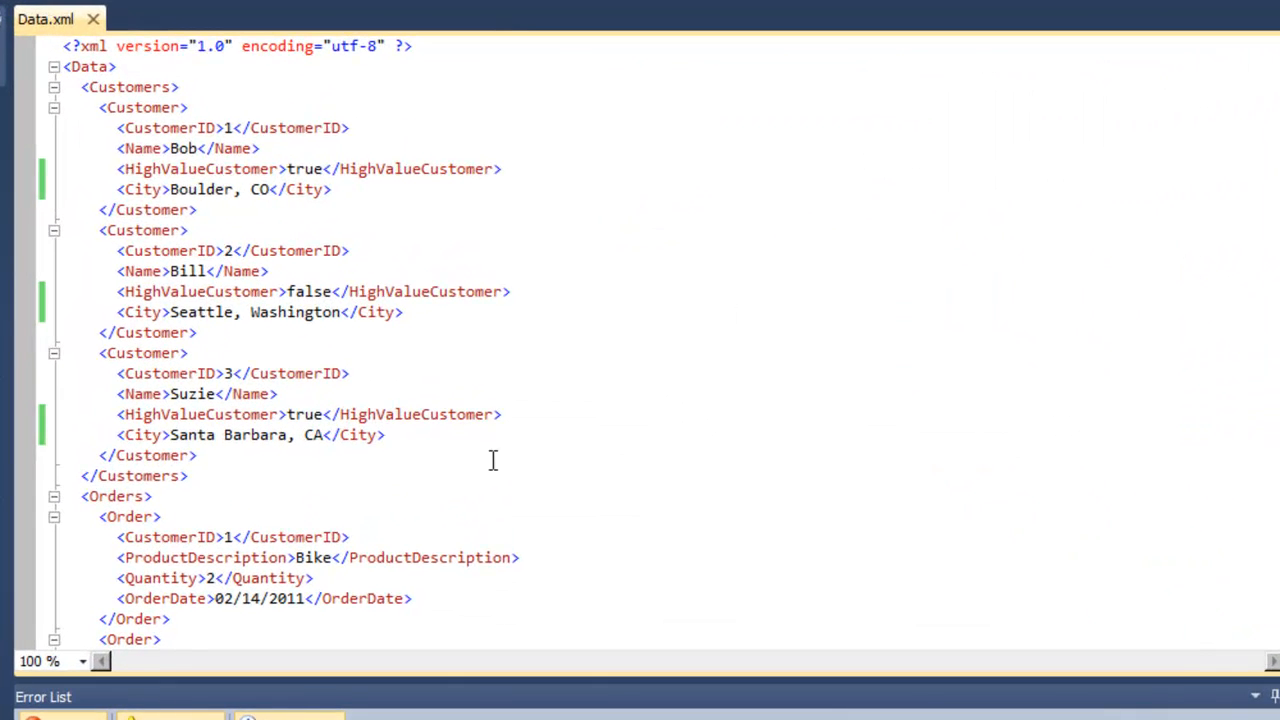
- Add the element <Taxable>True</Taxable> on a new line after OrderDate in the Bike order of Data.xml
left_click(422, 398)
key("Down")
key("Down")
key("Down")
key("Down")
key("Down")
scroll(547, 508, "down", 4)
key("Up")
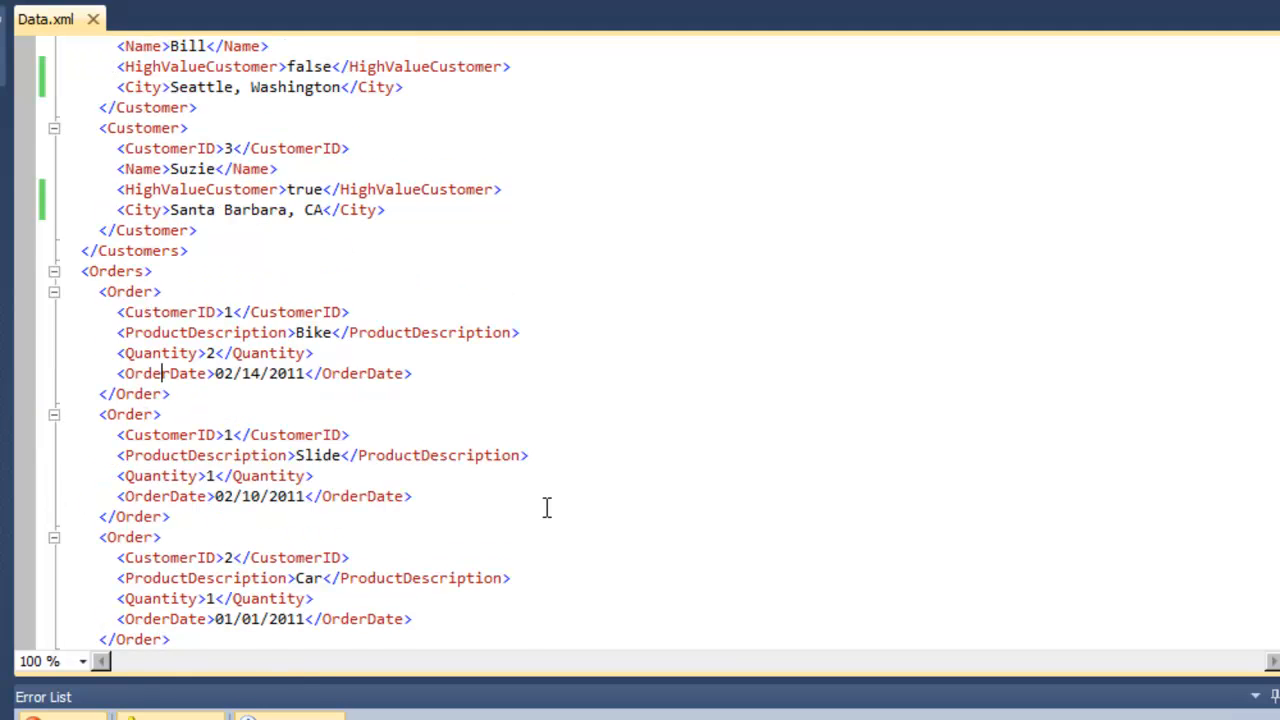
key("Return")
type("<")
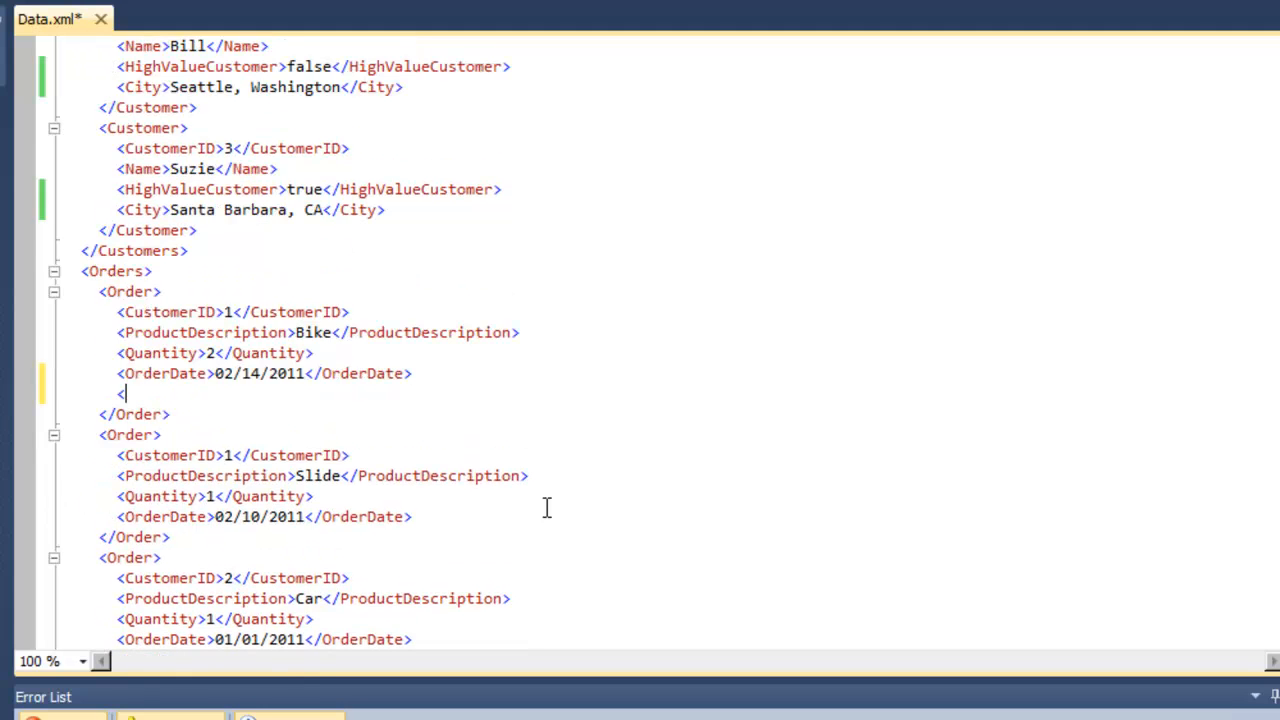
type("Taxable>True</Taxable>")
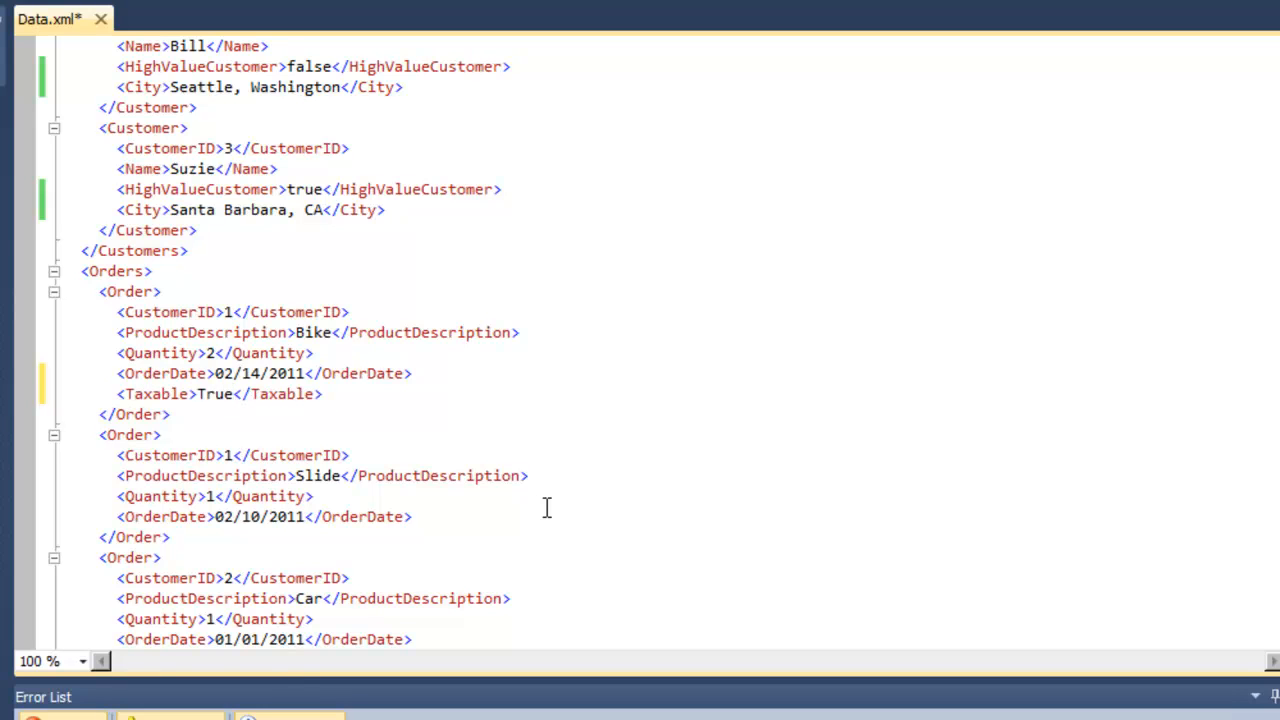
- Copy the Bike order's Taxable line and paste it after OrderDate in the Slide order
key("Home")
key("Home")
key("shift+Down")
key("ctrl+c")
key("Down")
key("Down")
key("Down")
key("Down")
key("Down")
key("ctrl+v")
- Paste the copied Taxable line after OrderDate in both the Car order and the Bus order
key("Down")
key("Down")
key("Down")
key("Down")
key("Down")
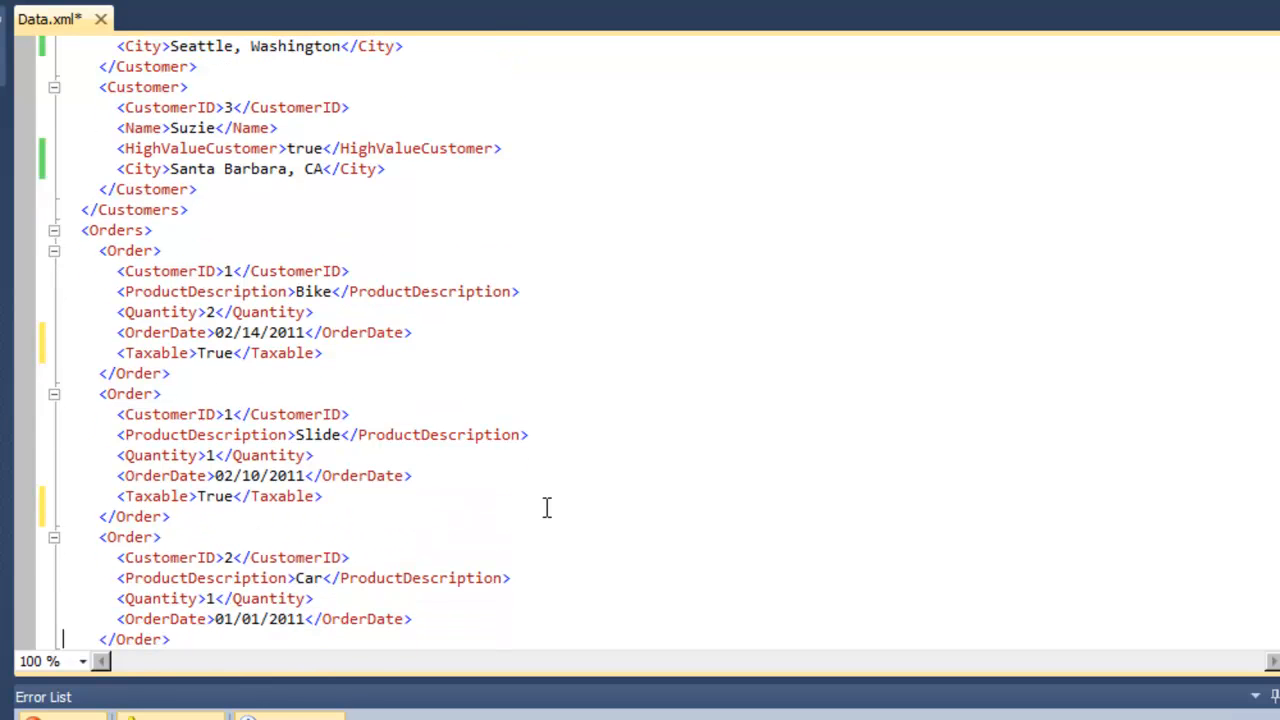
key("Down")
key("ctrl+v")
key("Down")
key("Down")
key("Down")
key("Down")
key("Down")
key("Down")
key("Down")
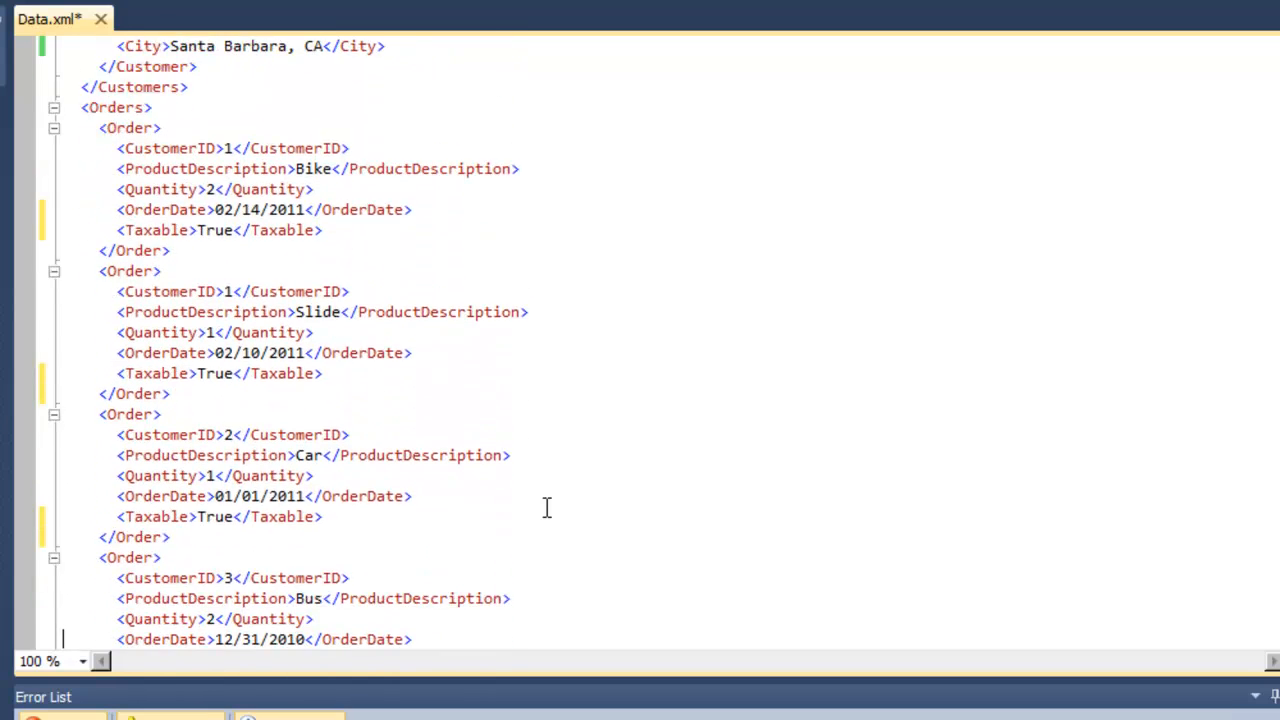
key("Up")
key("ctrl+v")
- Paste the copied Taxable line after OrderDate in both the Train order and the Plane order
key("Down")
key("Down")
key("Down")
key("Down")
key("Down")
key("Down")
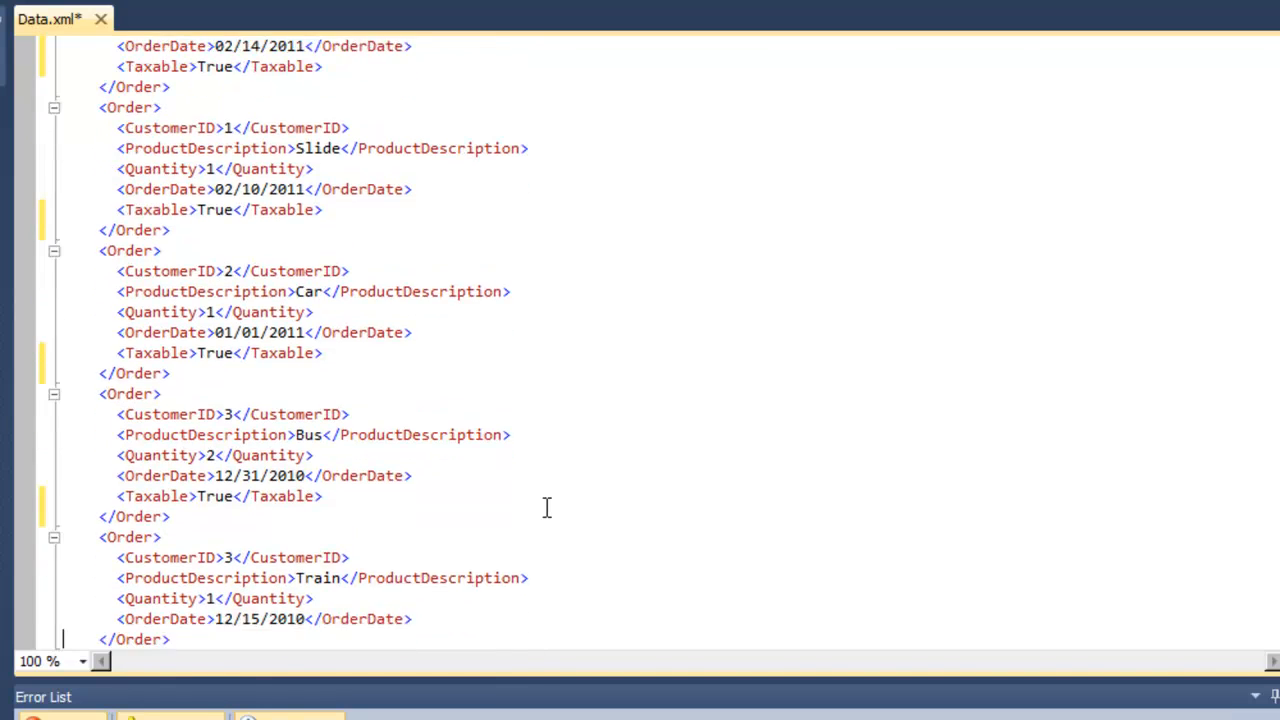
key("ctrl+v")
key("Down")
key("Down")
key("Down")
key("Down")
key("Down")
key("Down")
key("Down")
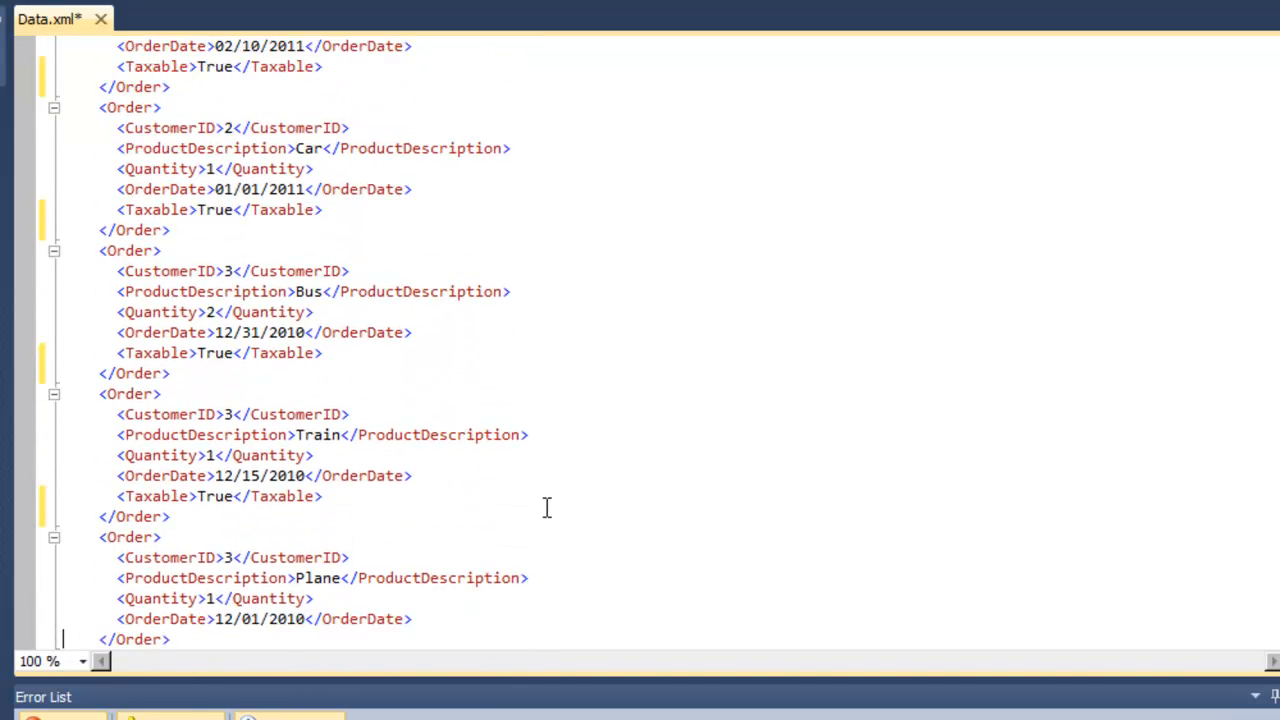
key("Up")
key("ctrl+v")
key("Down")
key("Down")
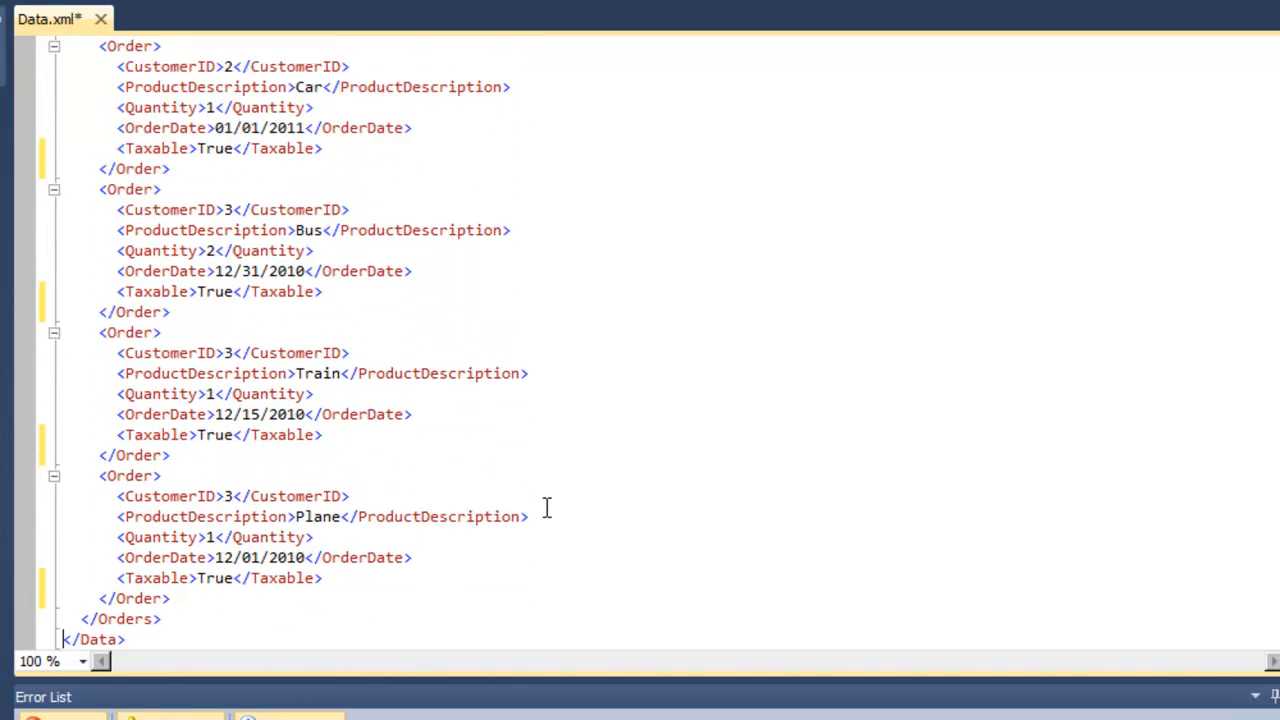
- Change the Taxable value of the Bike order to False and save Data.xml
key("Page_Up")
key("Page_Up")
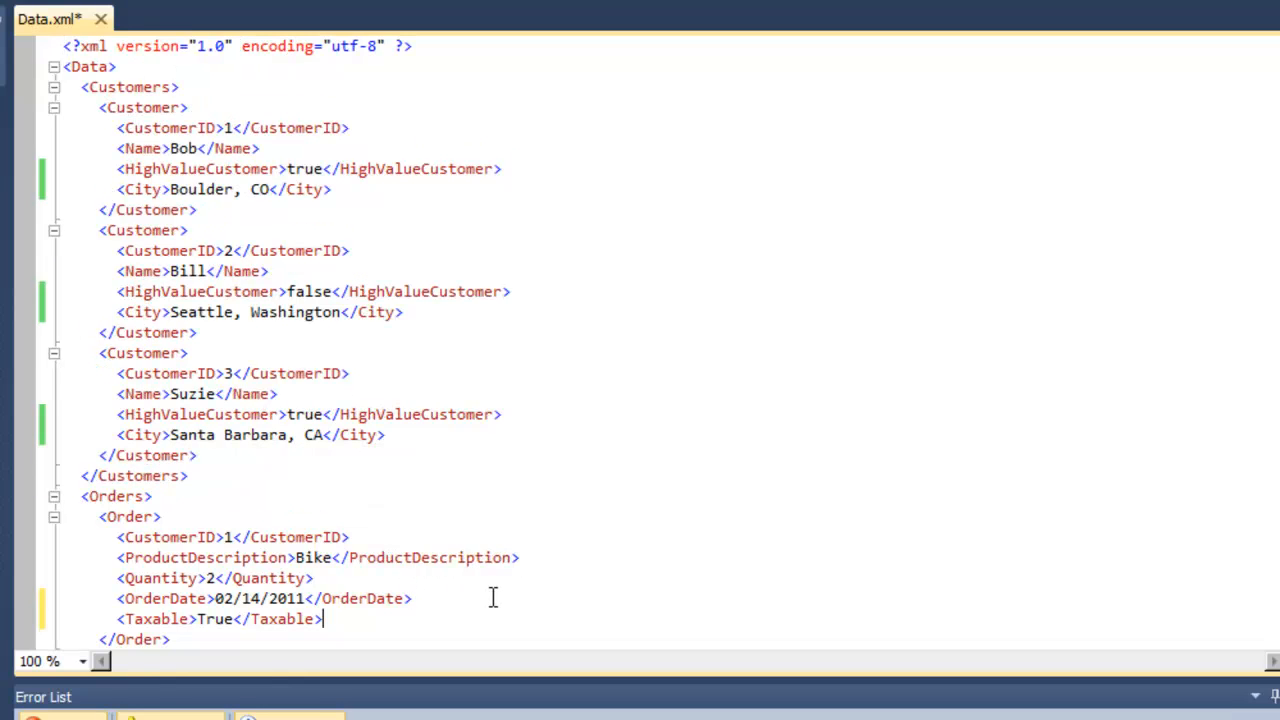
key("ctrl+Left")
key("ctrl+Left")
key("ctrl+shift+Left")
type("Fals")
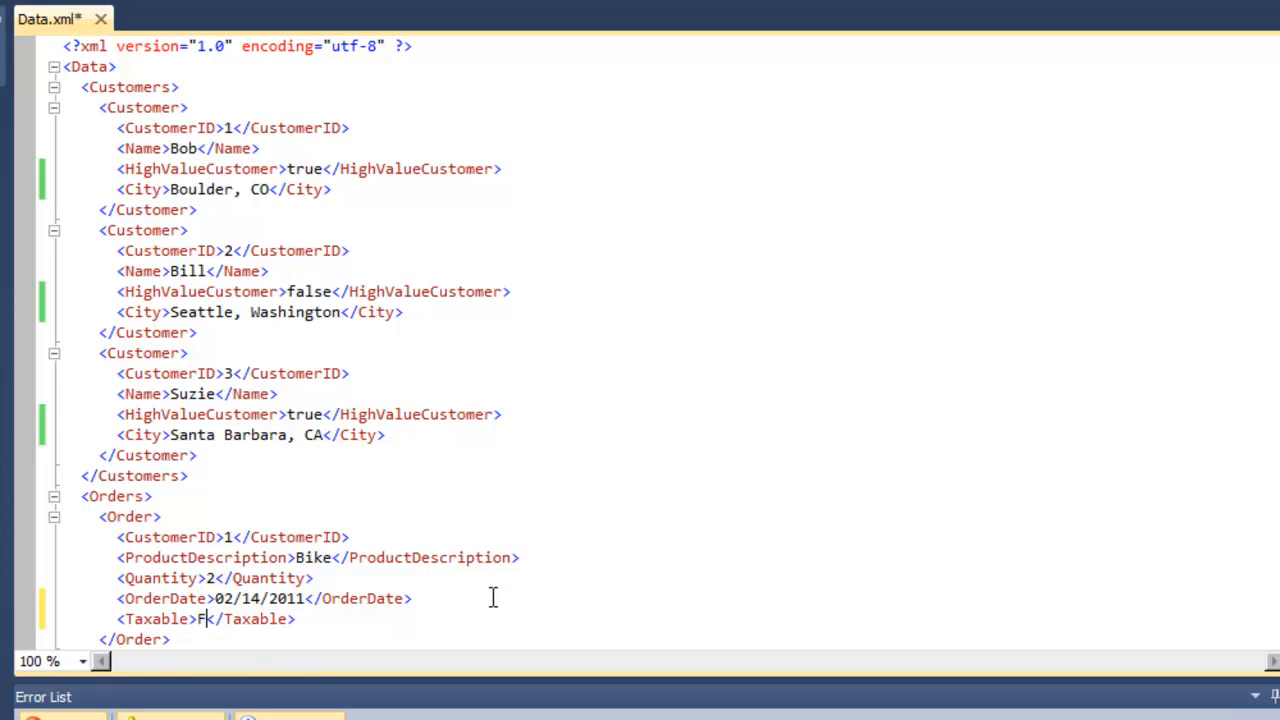
type("e")
key("End")
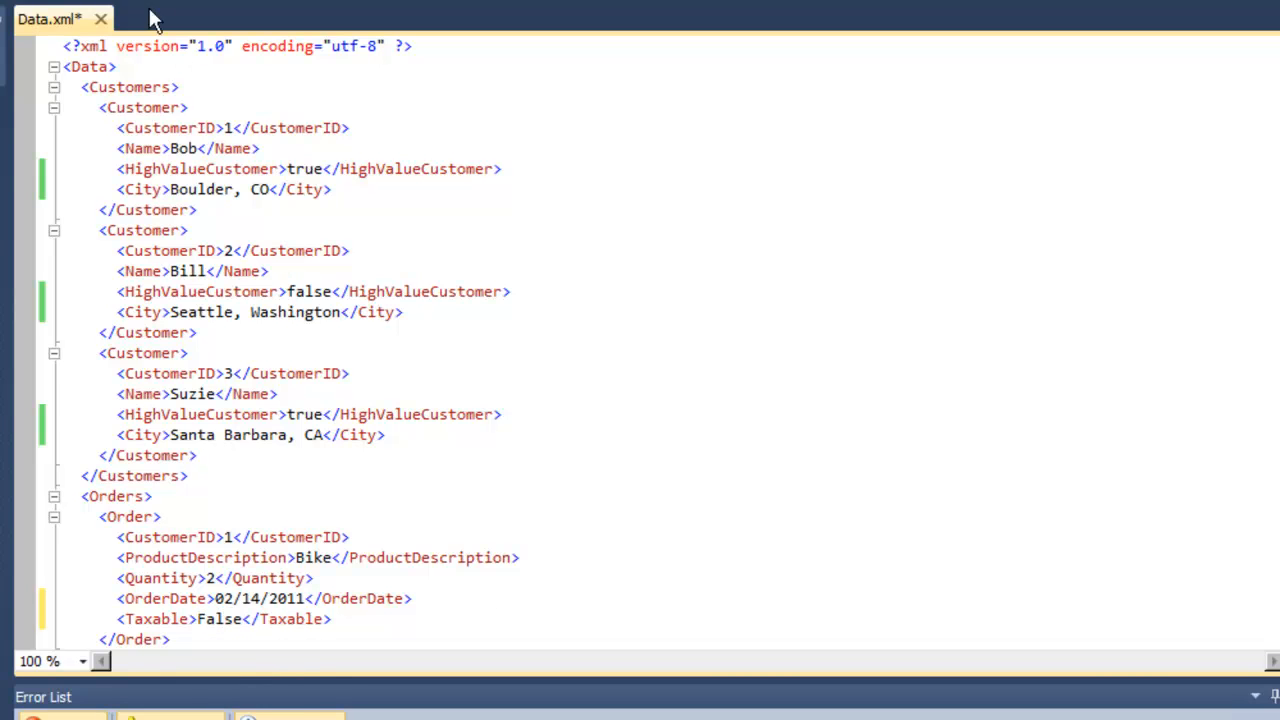
key("ctrl+s")
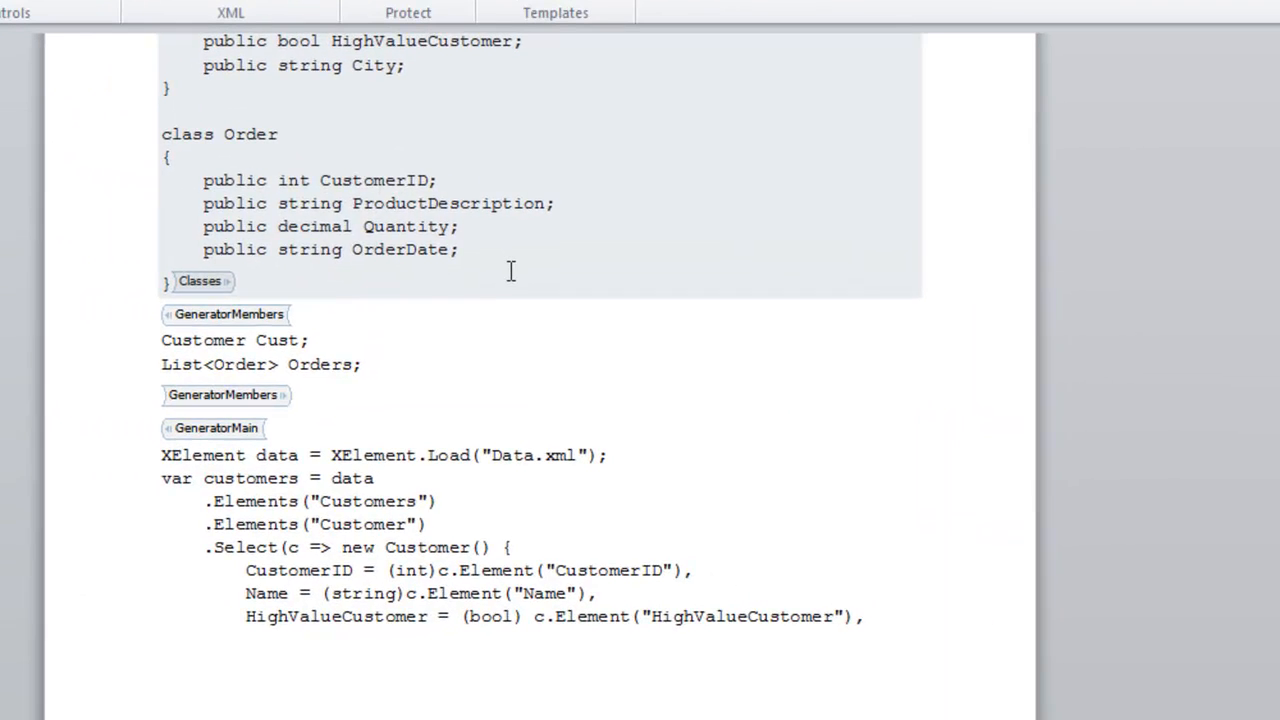
- In the Word template, insert a new column after Order Date in the orders table
scroll(511, 271, "up", 10)
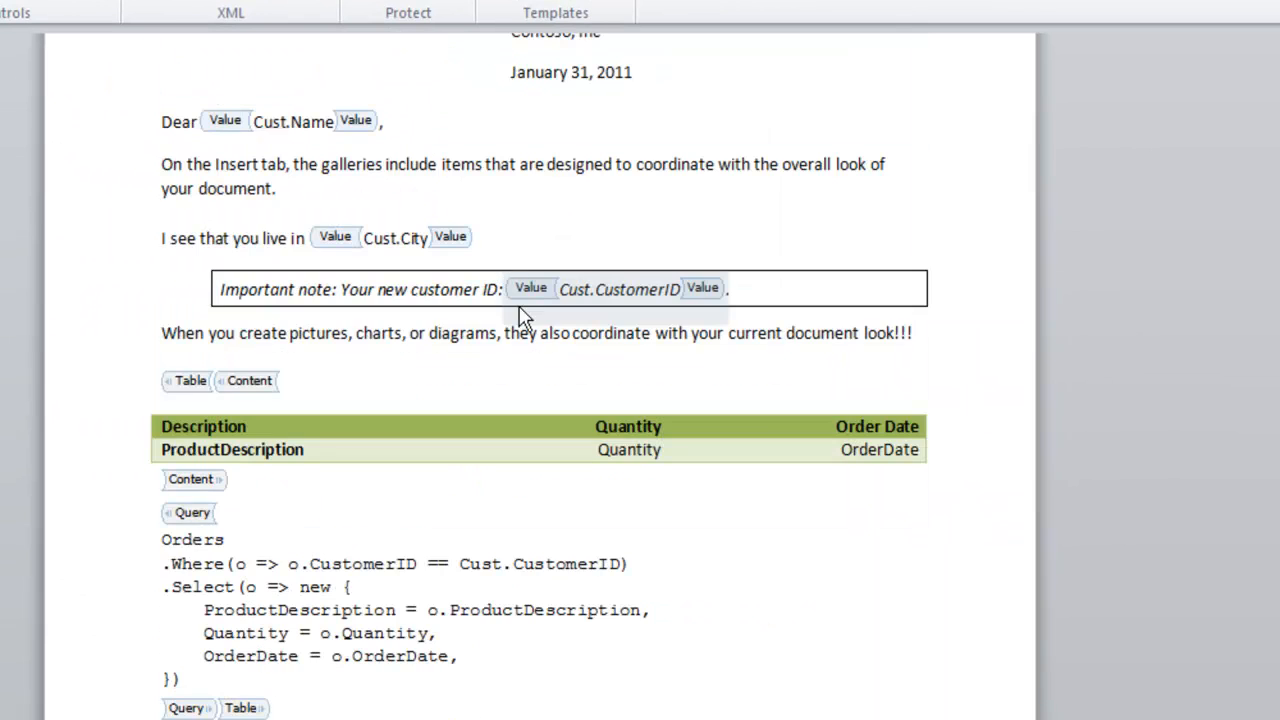
left_click(697, 427)
left_click(826, 412)
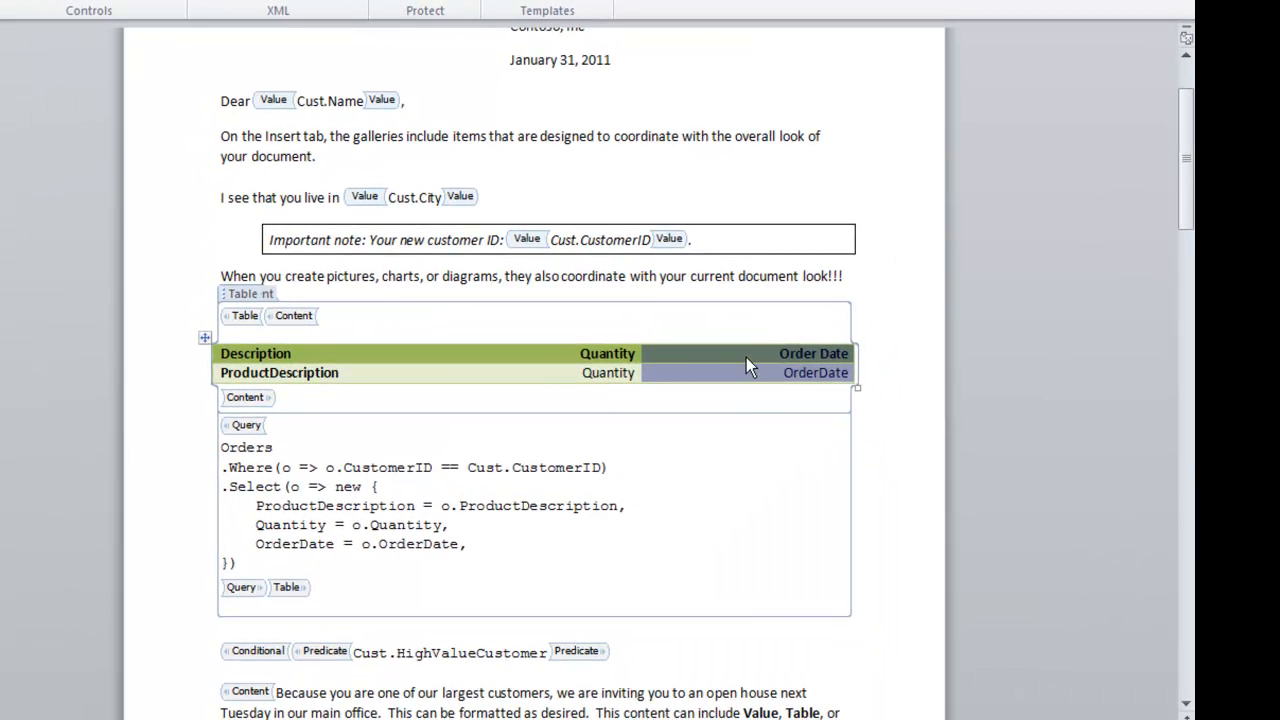
right_click(746, 357)
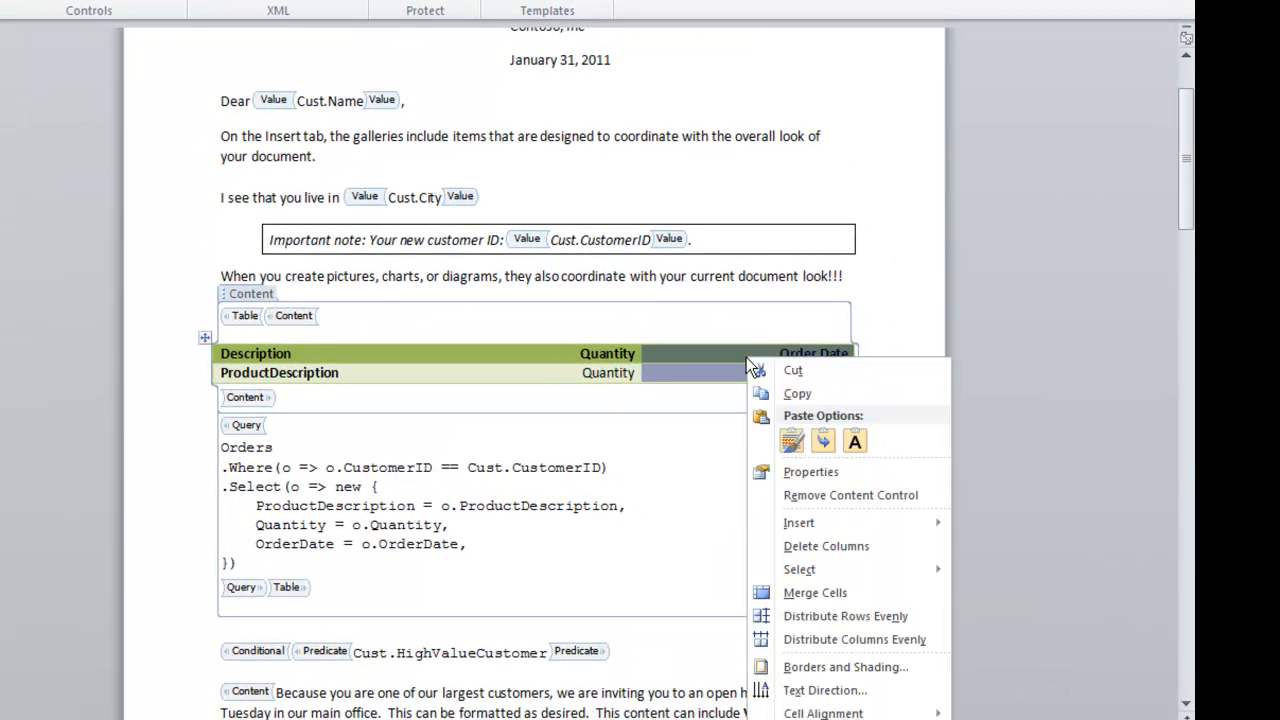
mouse_move(789, 524)
left_click(1023, 560)
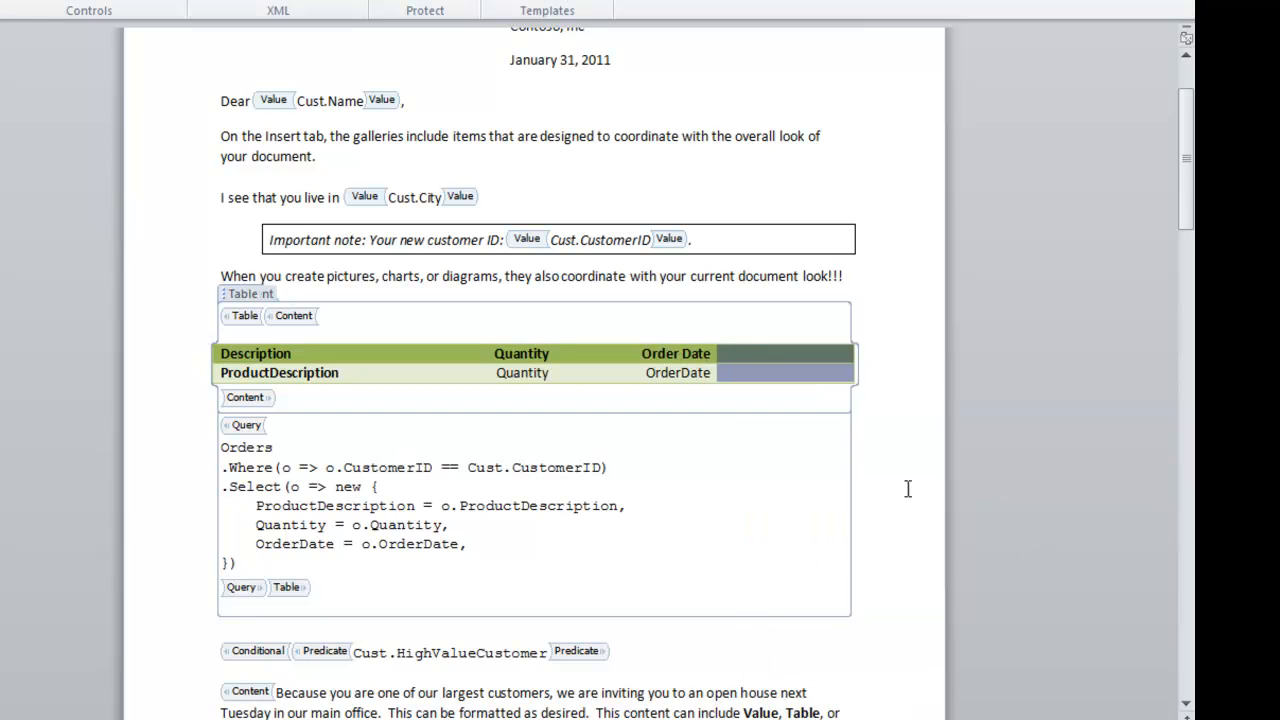
- Enter "Taxable" in both the header cell and the data cell of the new table column
left_click(747, 354)
key("Tab")
type("Taxable")
key("Down")
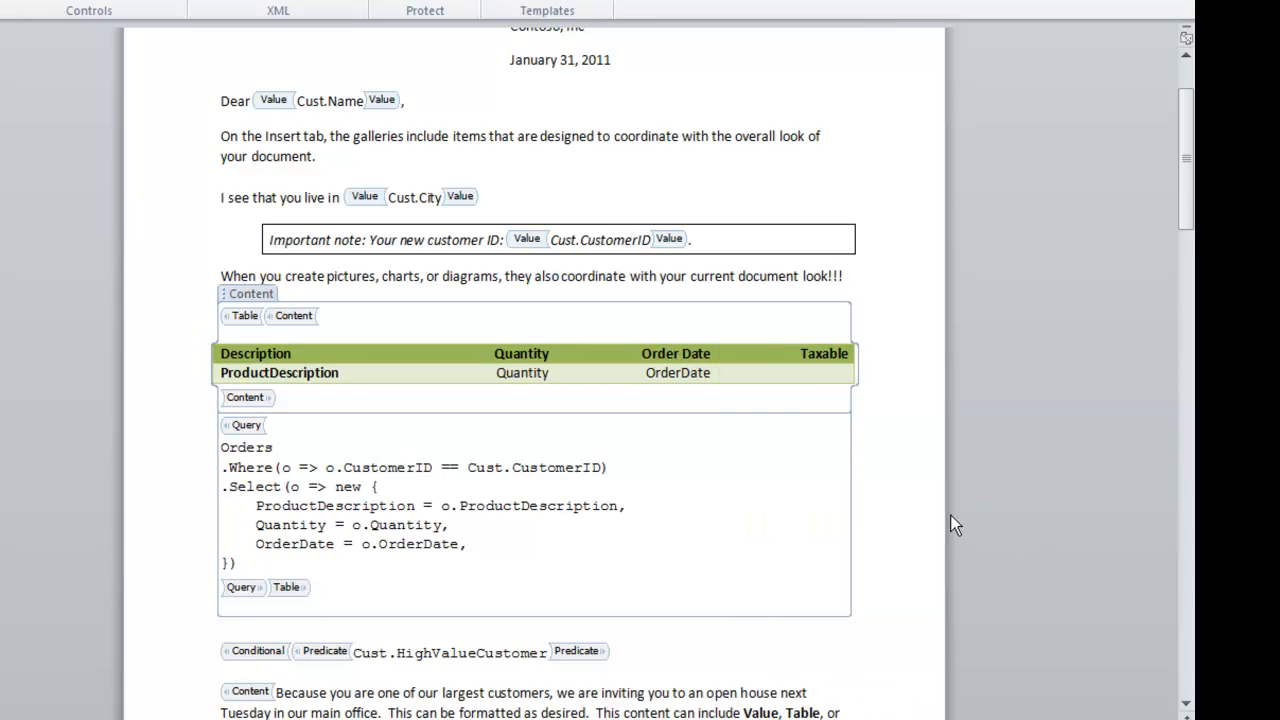
type("Taxable")
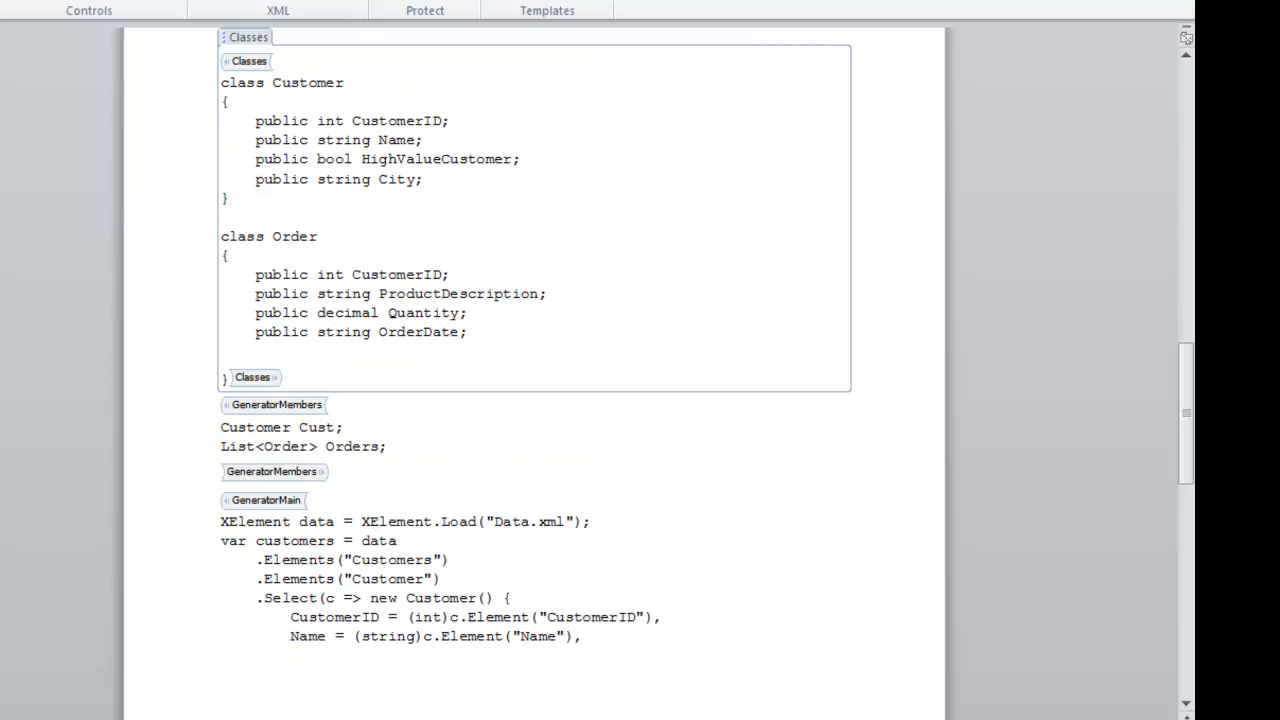
- Declare "public bool Taxable;" in the Order class and add "Taxable = (bool)o.Element("Taxable")," after OrderDate in the allOrders query
type("public bool Taxable;")
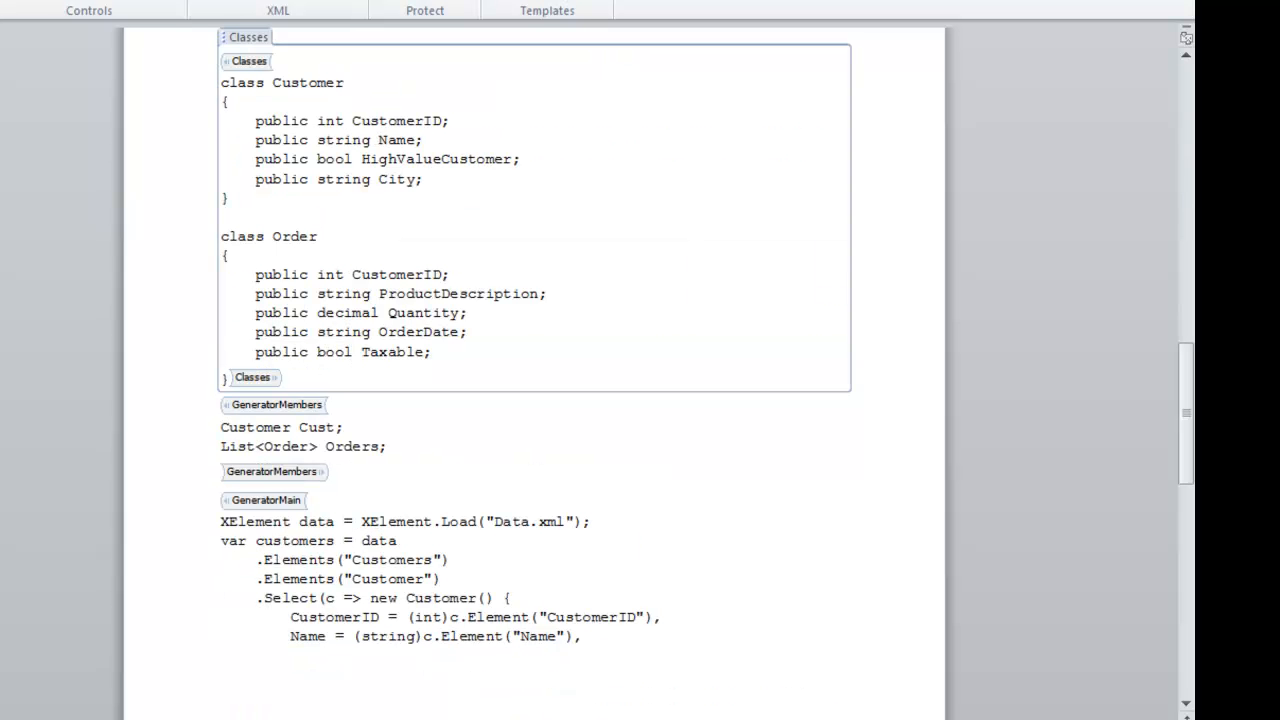
scroll(507, 330, "down", 5)
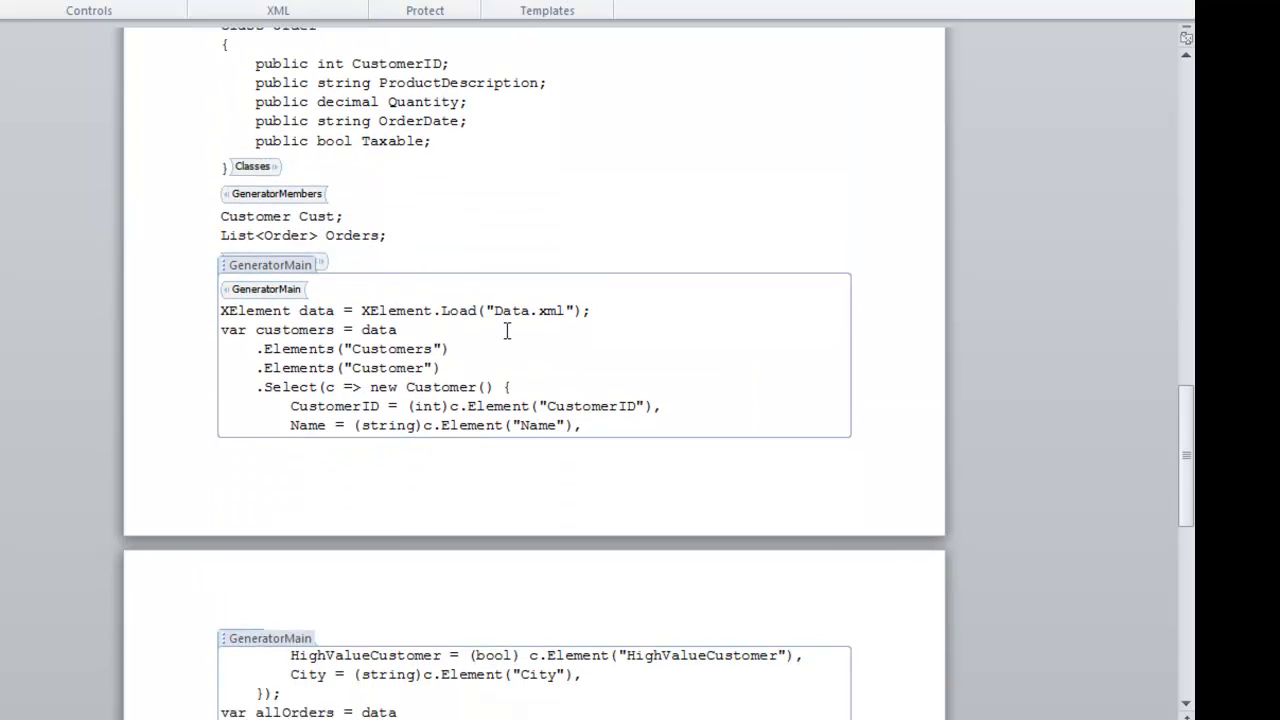
scroll(507, 330, "down", 3)
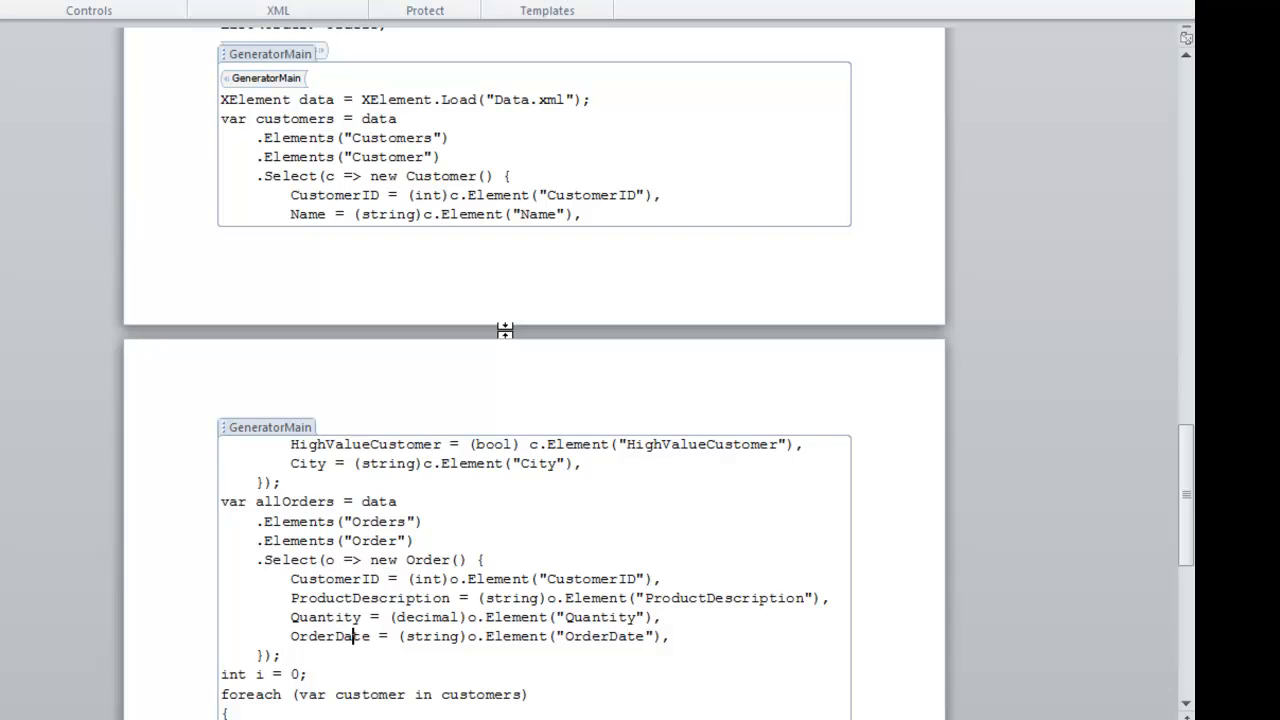
key("Return")
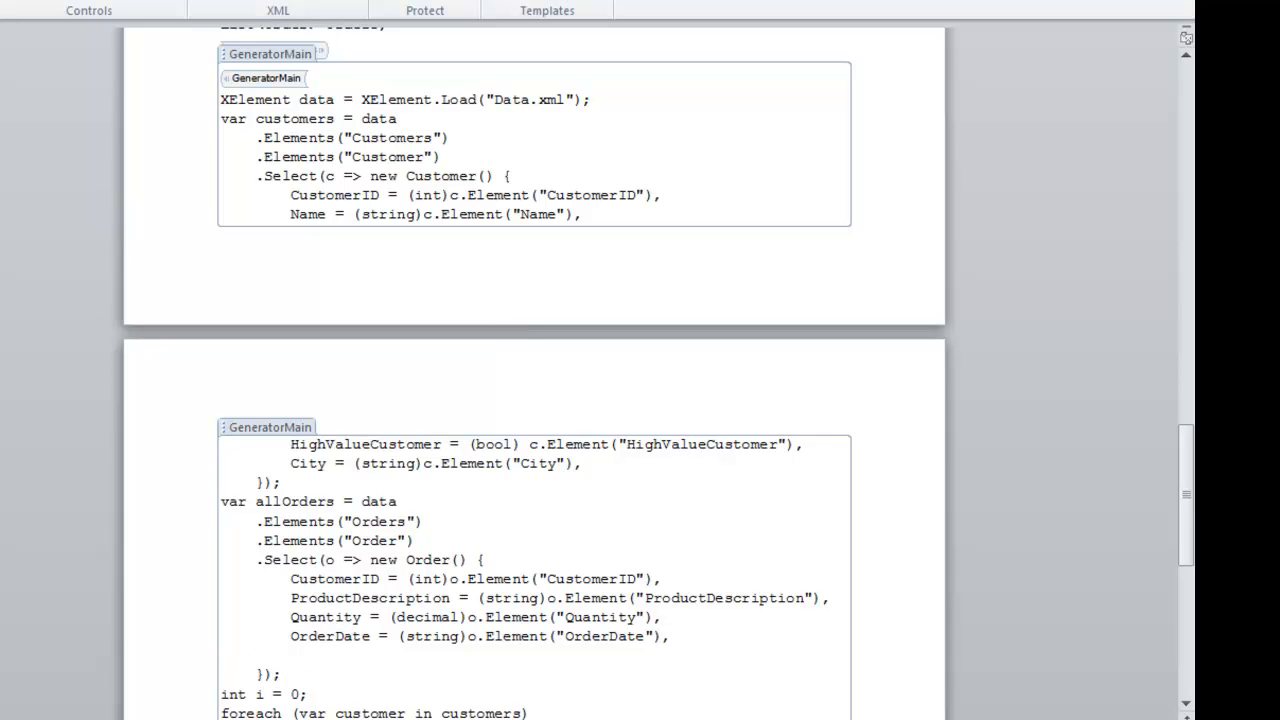
type("Taxable = (bool)o.Element(\"Taxable\")")
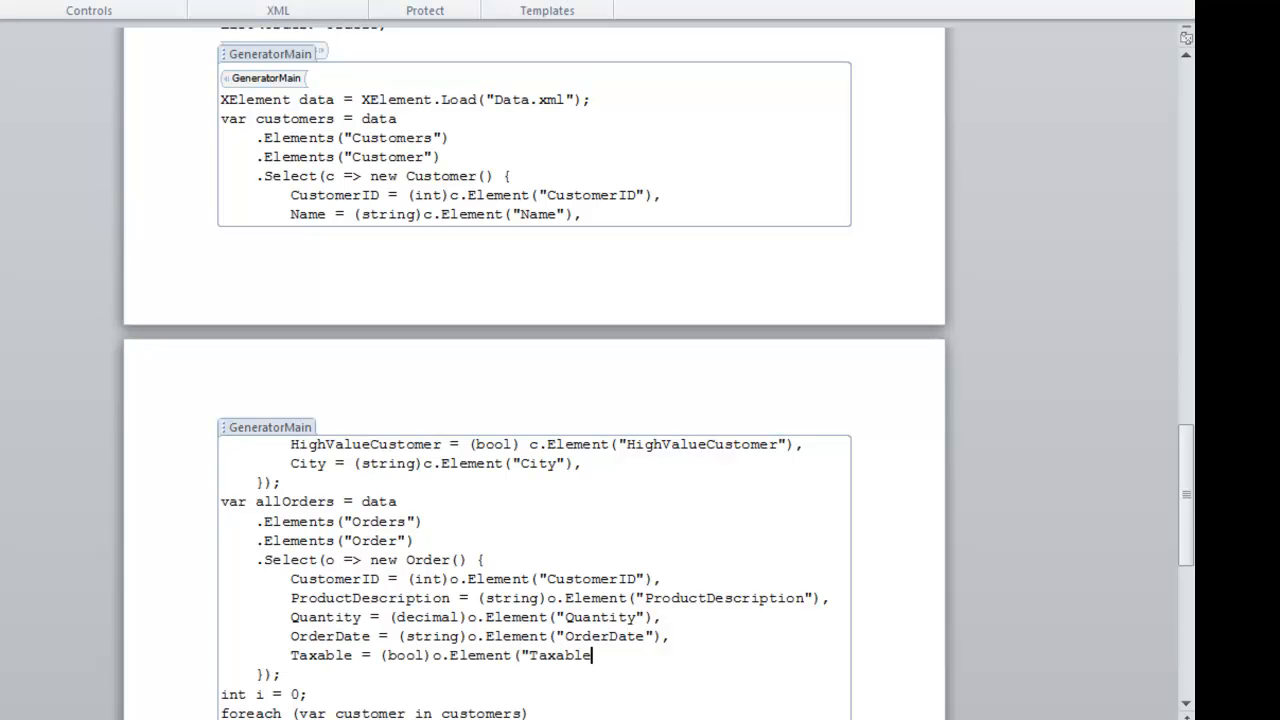
type(",")
scroll(470, 330, "down", 5)
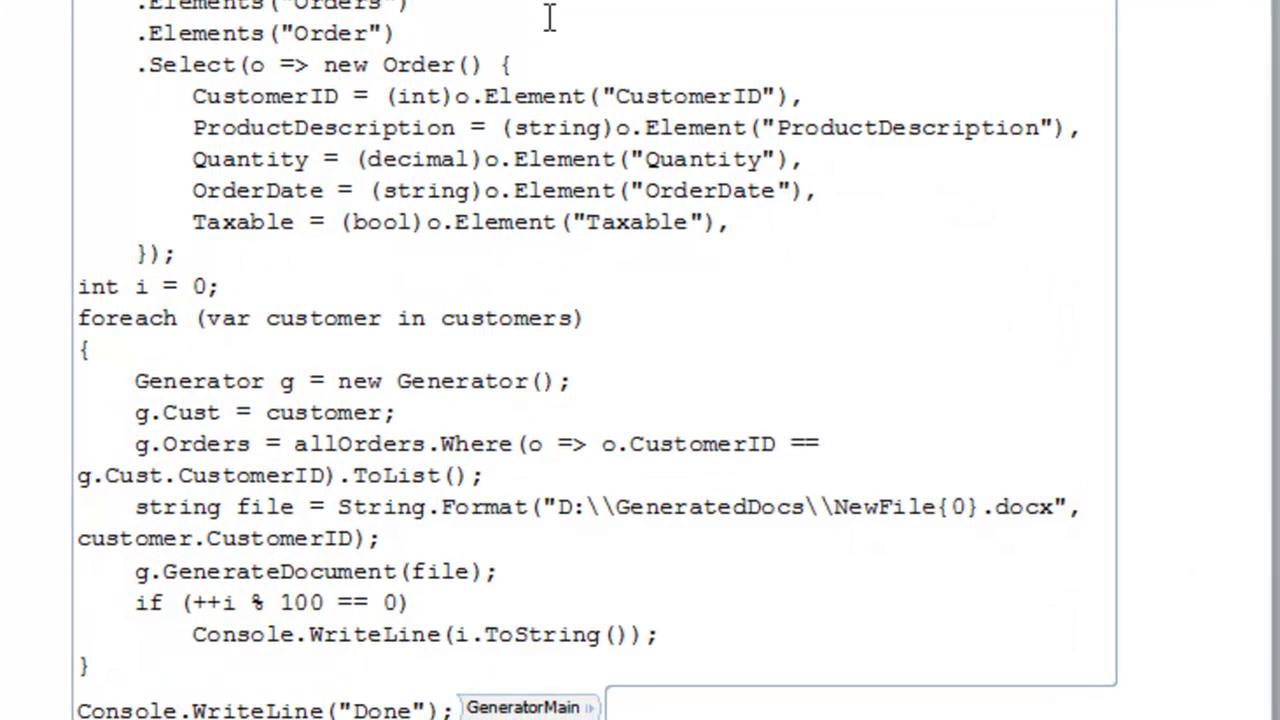
- In the orders table's query in the Word template, add the line "Taxable = o.Taxable," after OrderDate and save the template
key("Up")
key("Up")
key("Up")
key("Up")
key("Up")
key("Up")
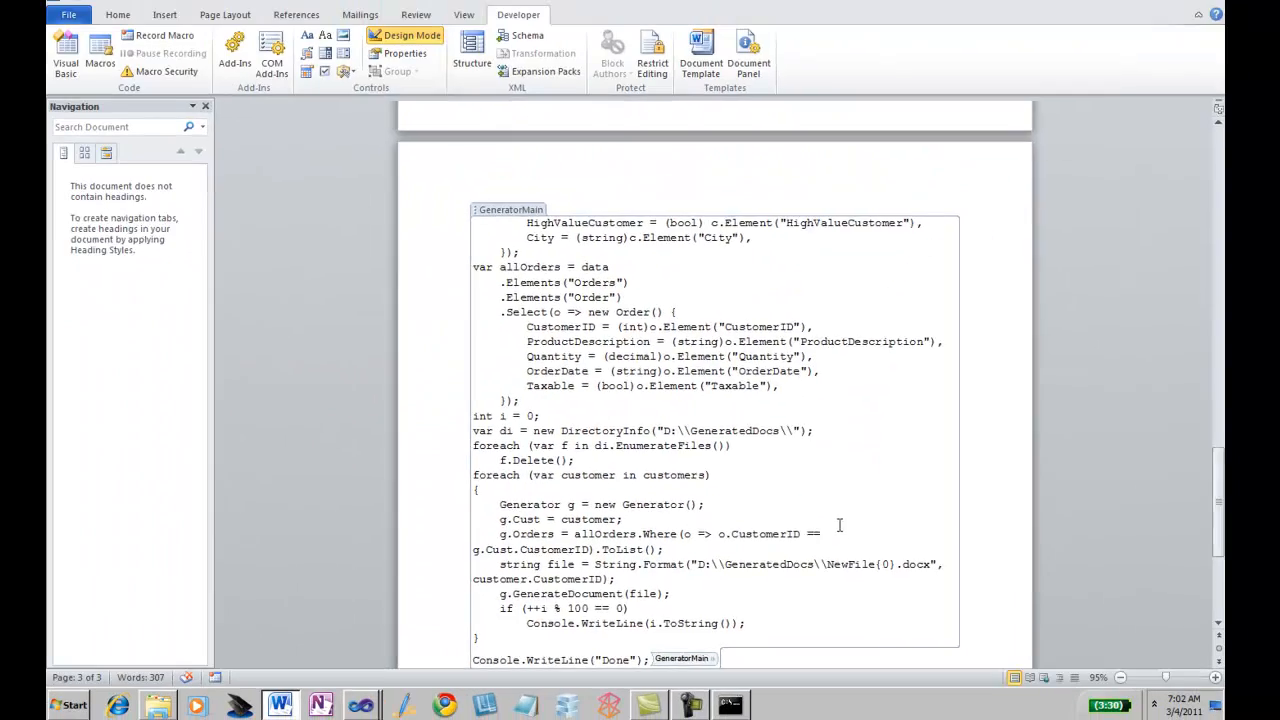
scroll(840, 525, "up", 20)
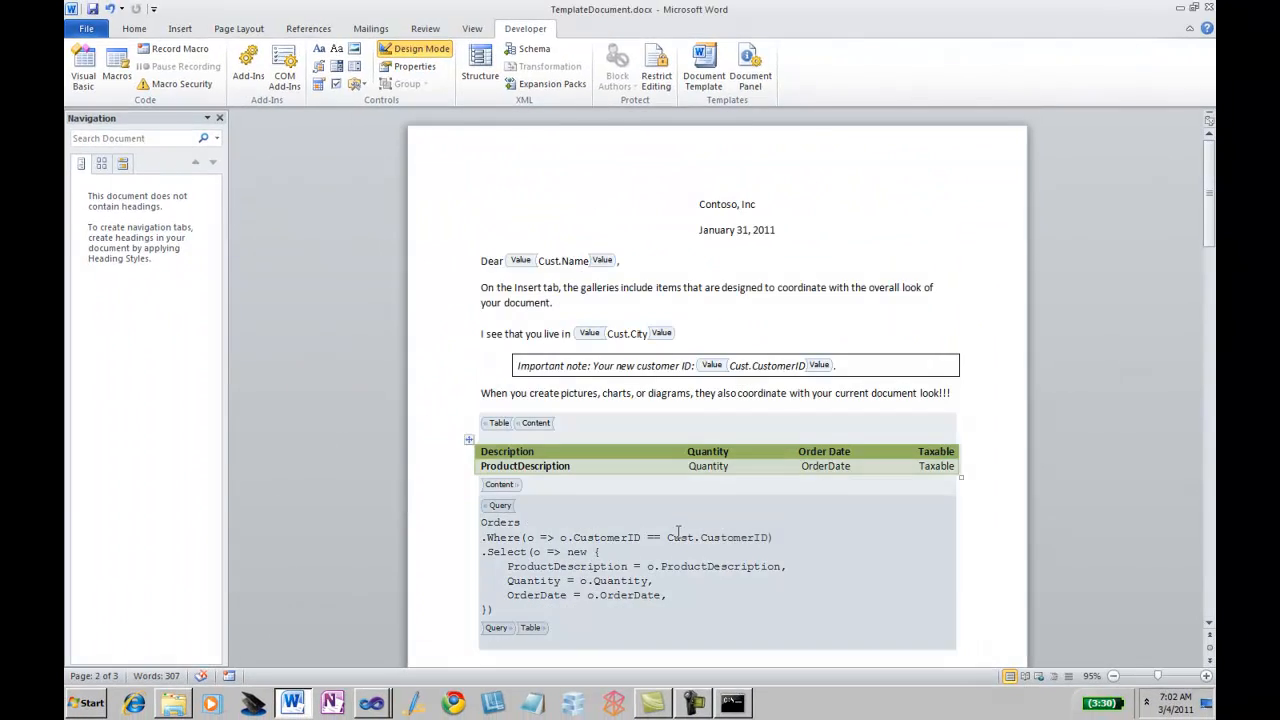
left_click(689, 594)
key("Return")
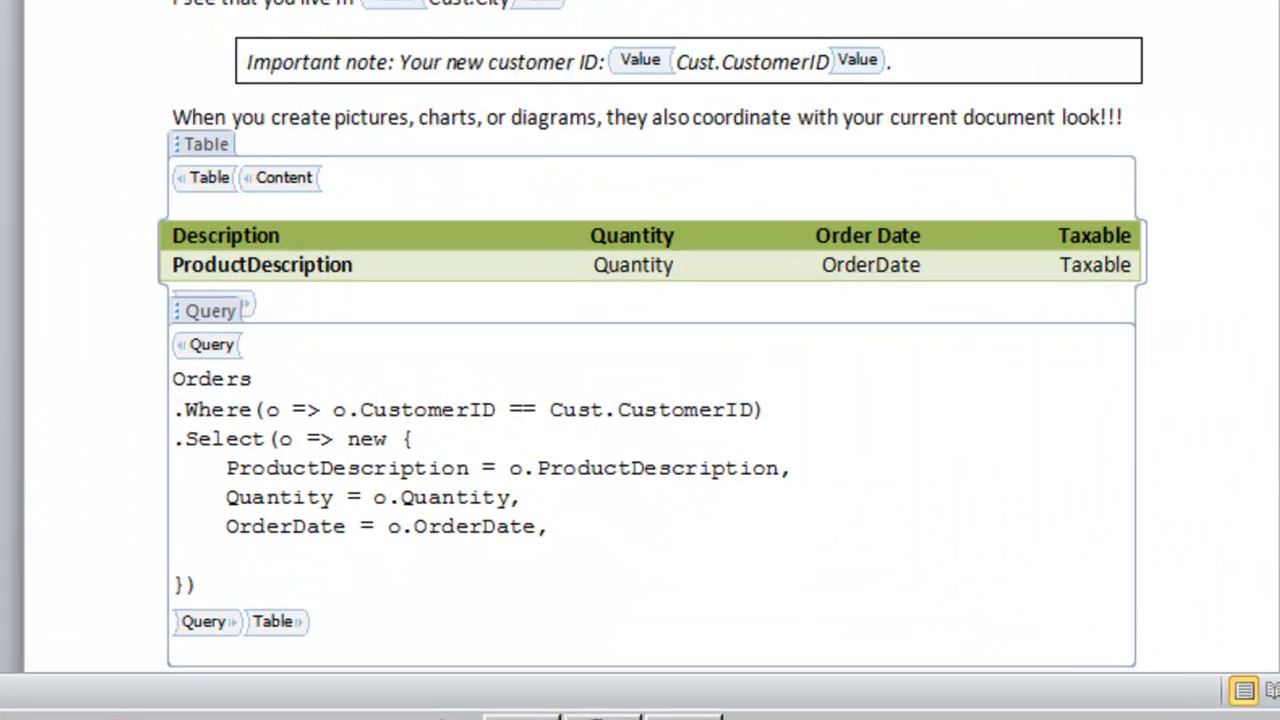
type("T")
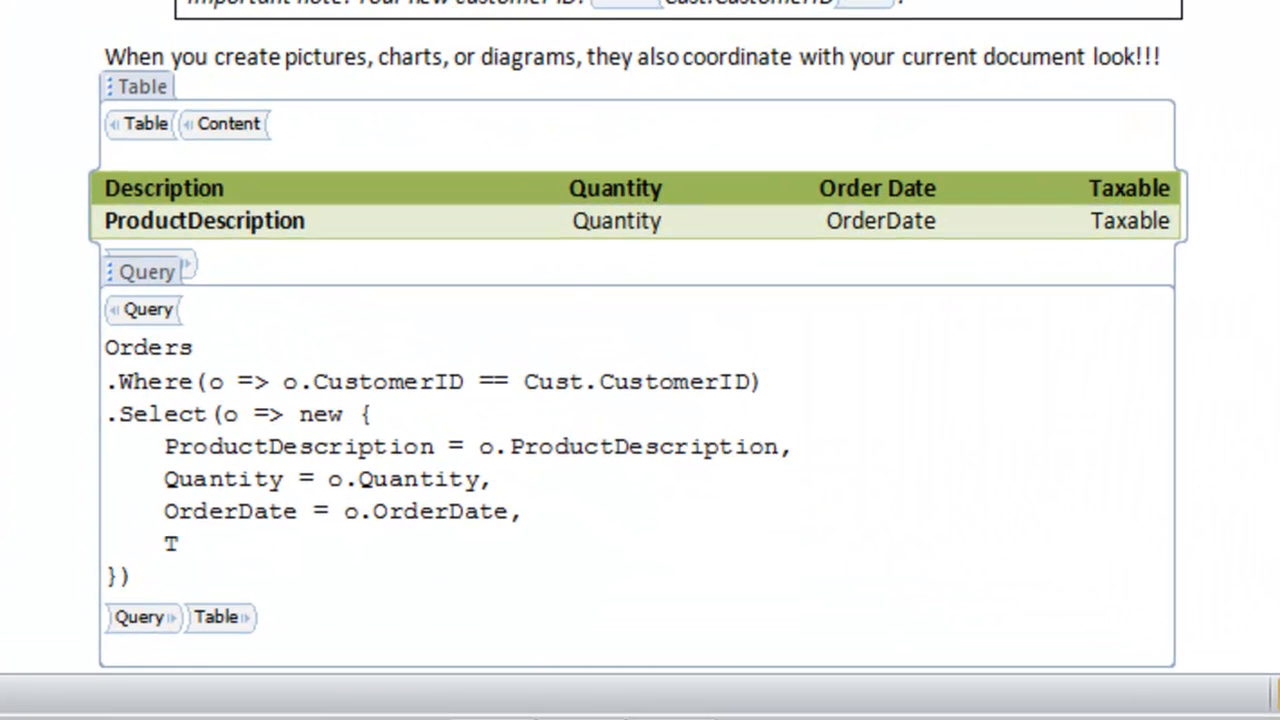
type("axable =")
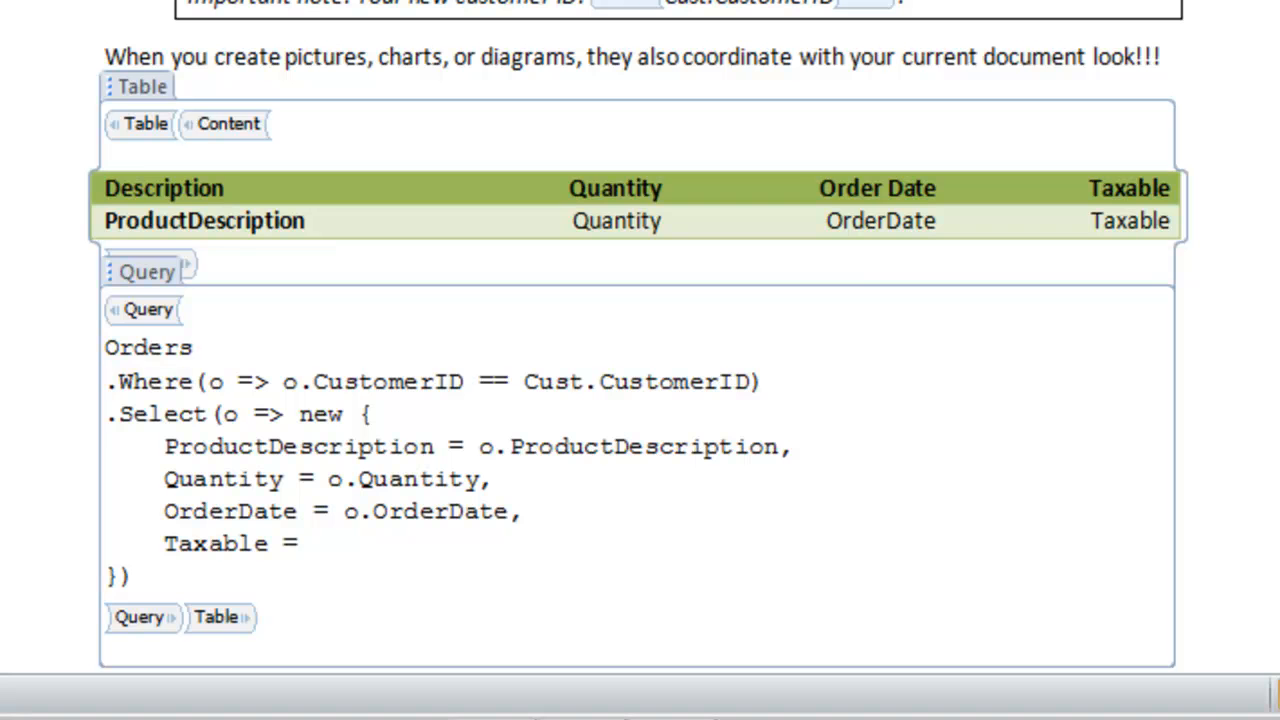
type(" o.Taxable,")
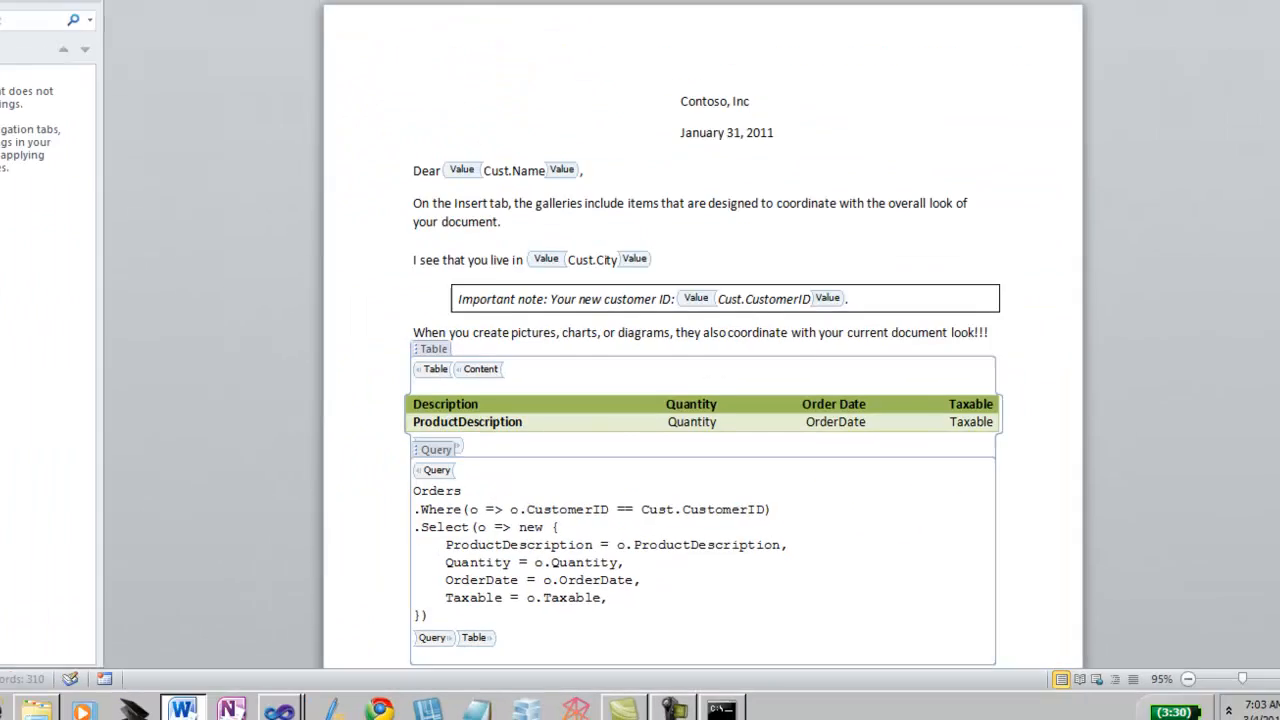
key("ctrl+s")
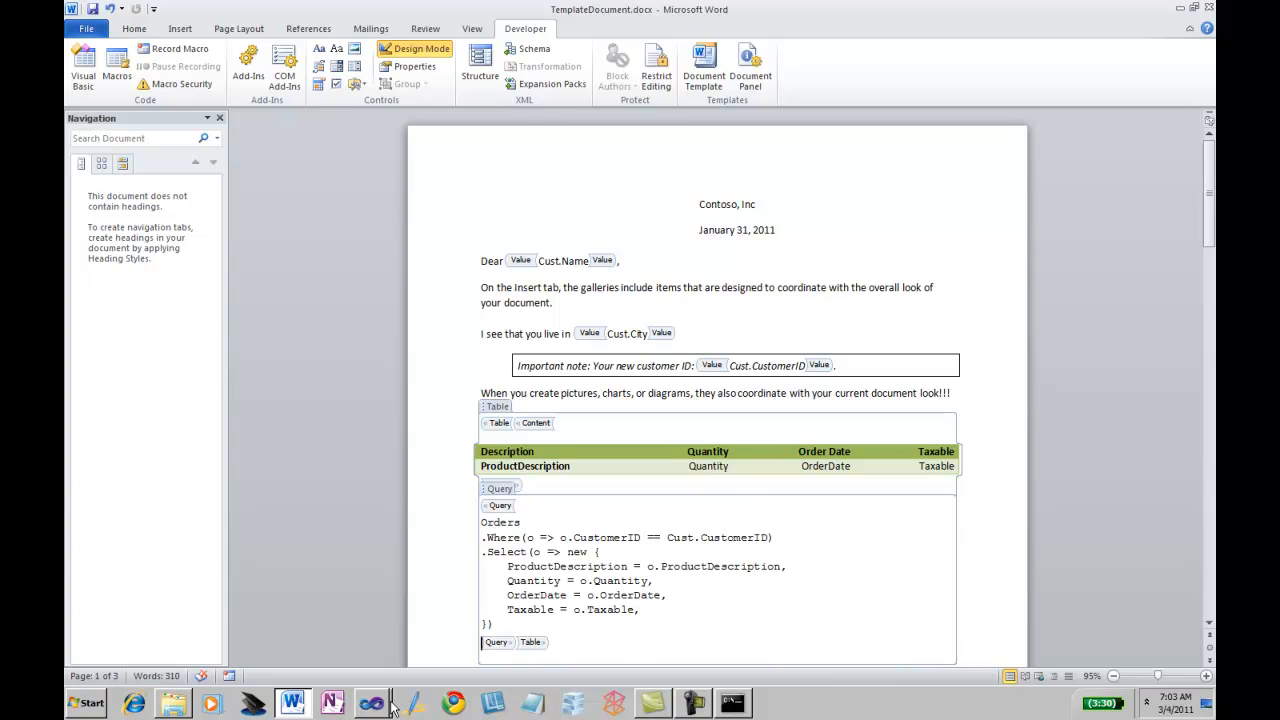
- Switch to Visual Studio and run the ProcessTemplate project followed by the DocumentGenerator project to regenerate the customer documents
left_click(381, 706)
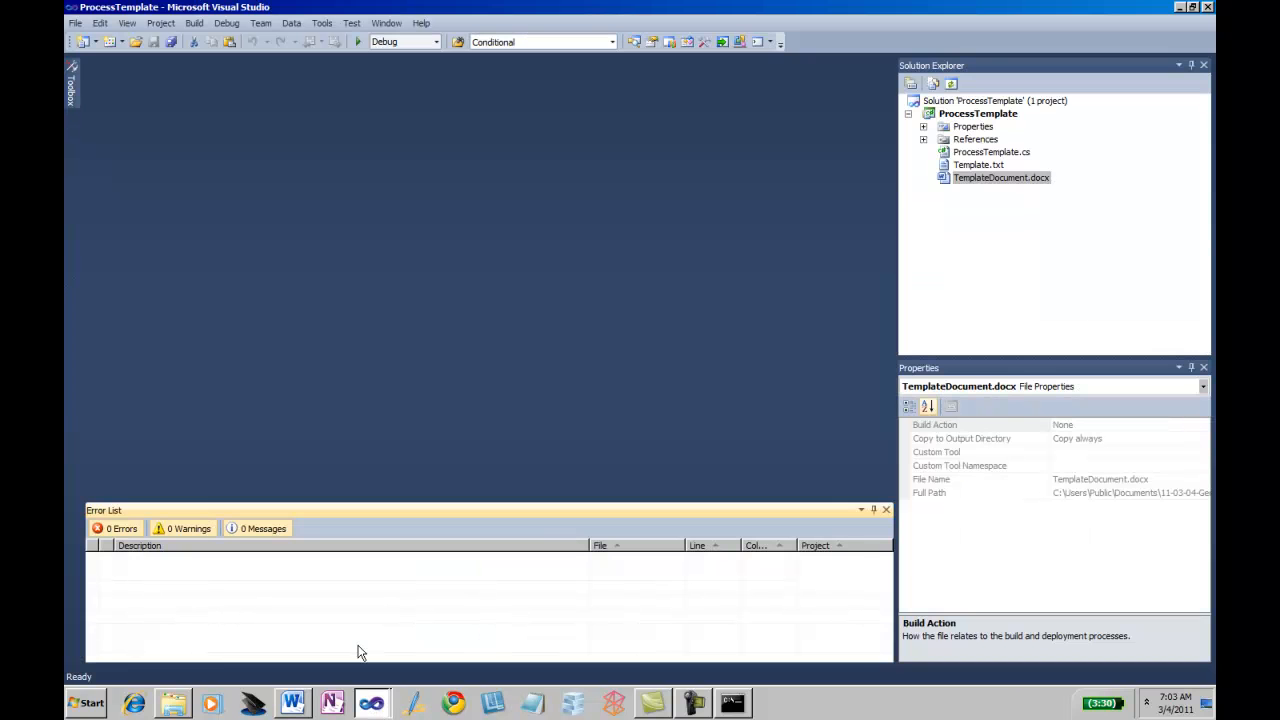
key("F5")
left_click(411, 677)
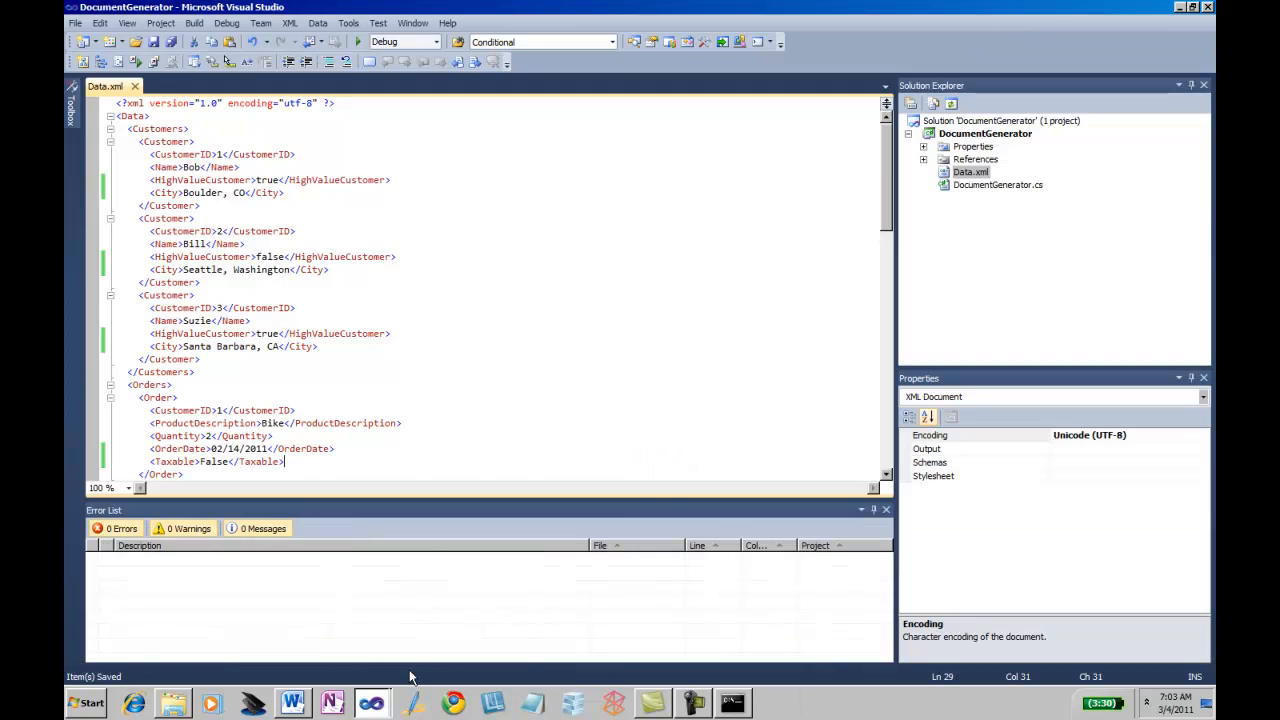
key("F5")
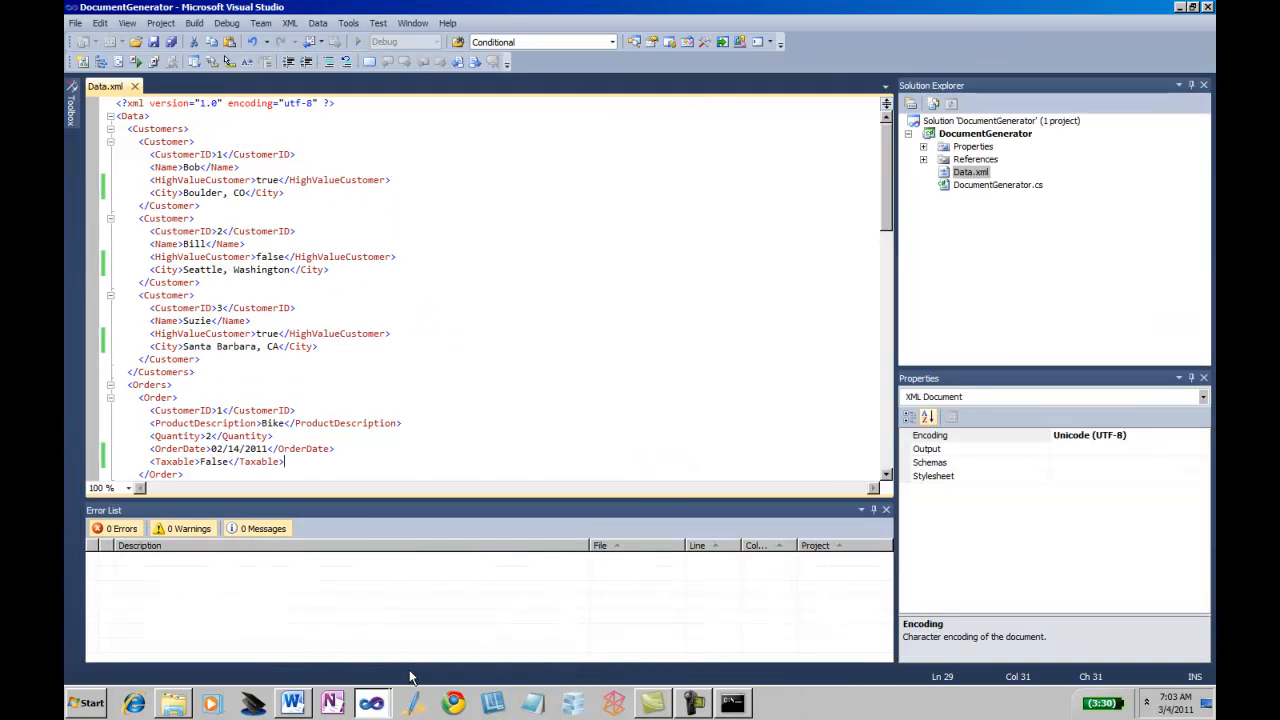
- In Windows Explorer, preview the generated NewFile1.docx in the GeneratedDocs folder to check its city text and Taxable column
left_click(172, 705)
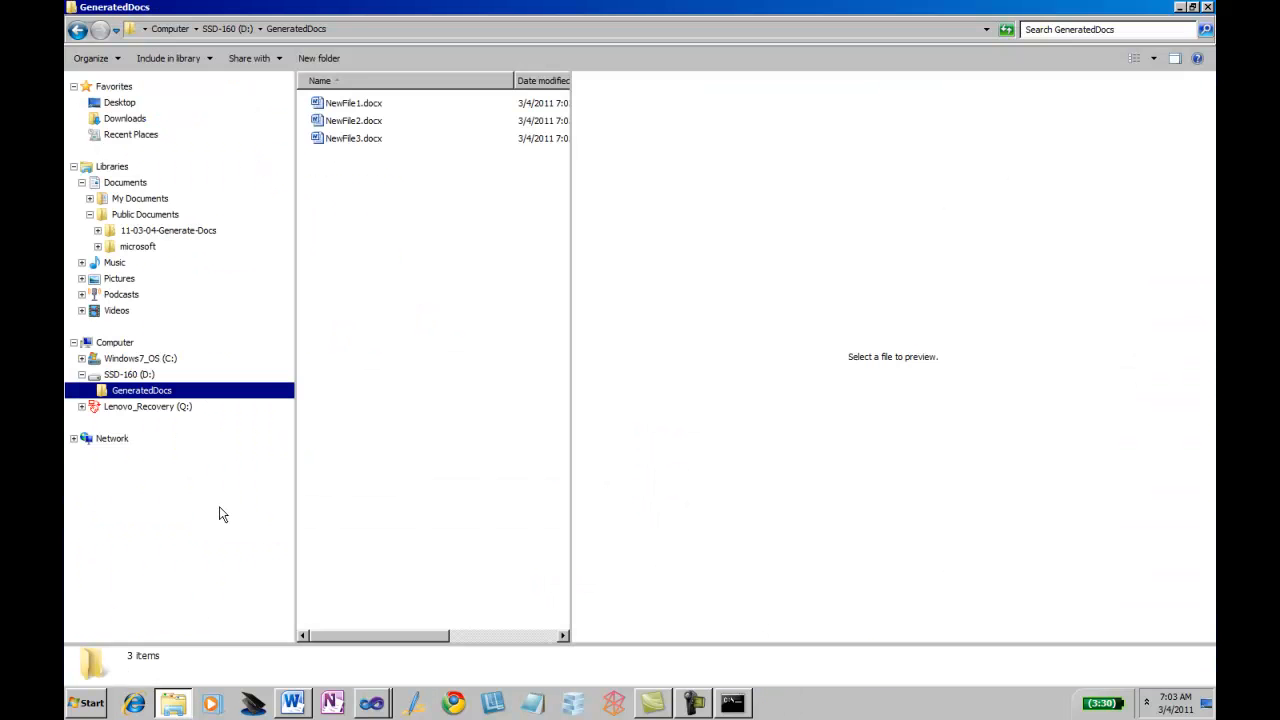
left_click(378, 104)
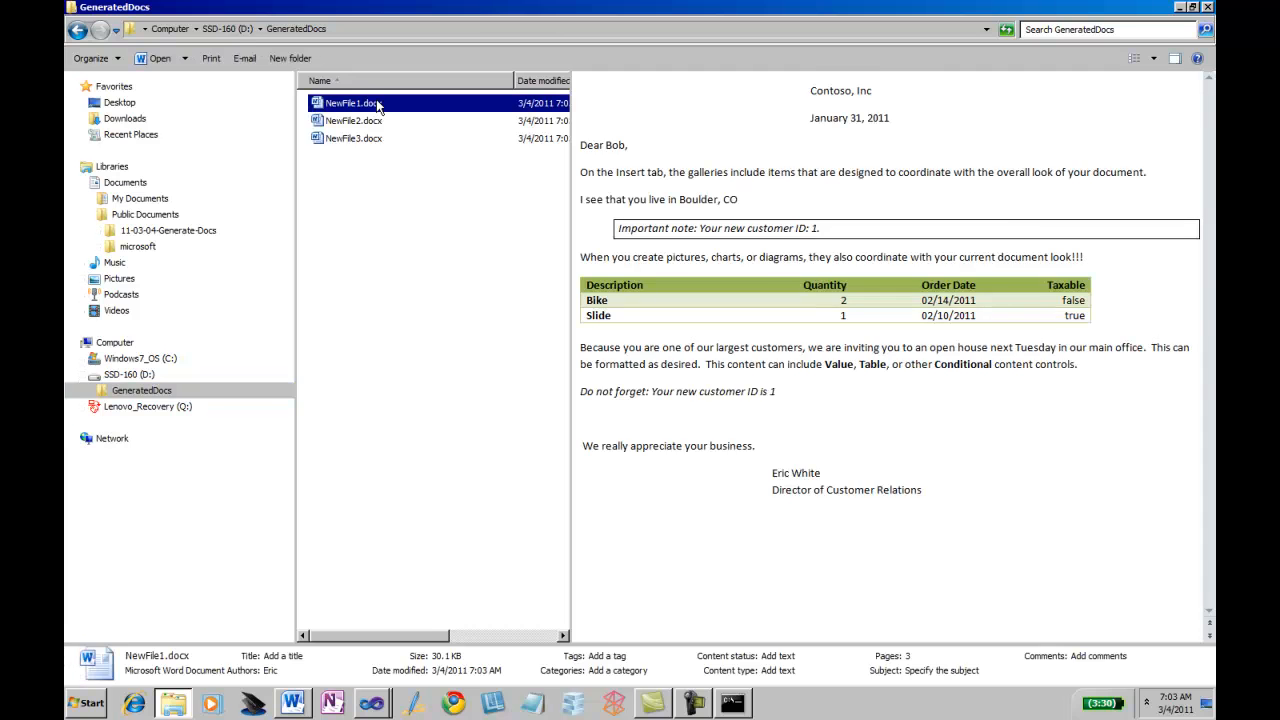